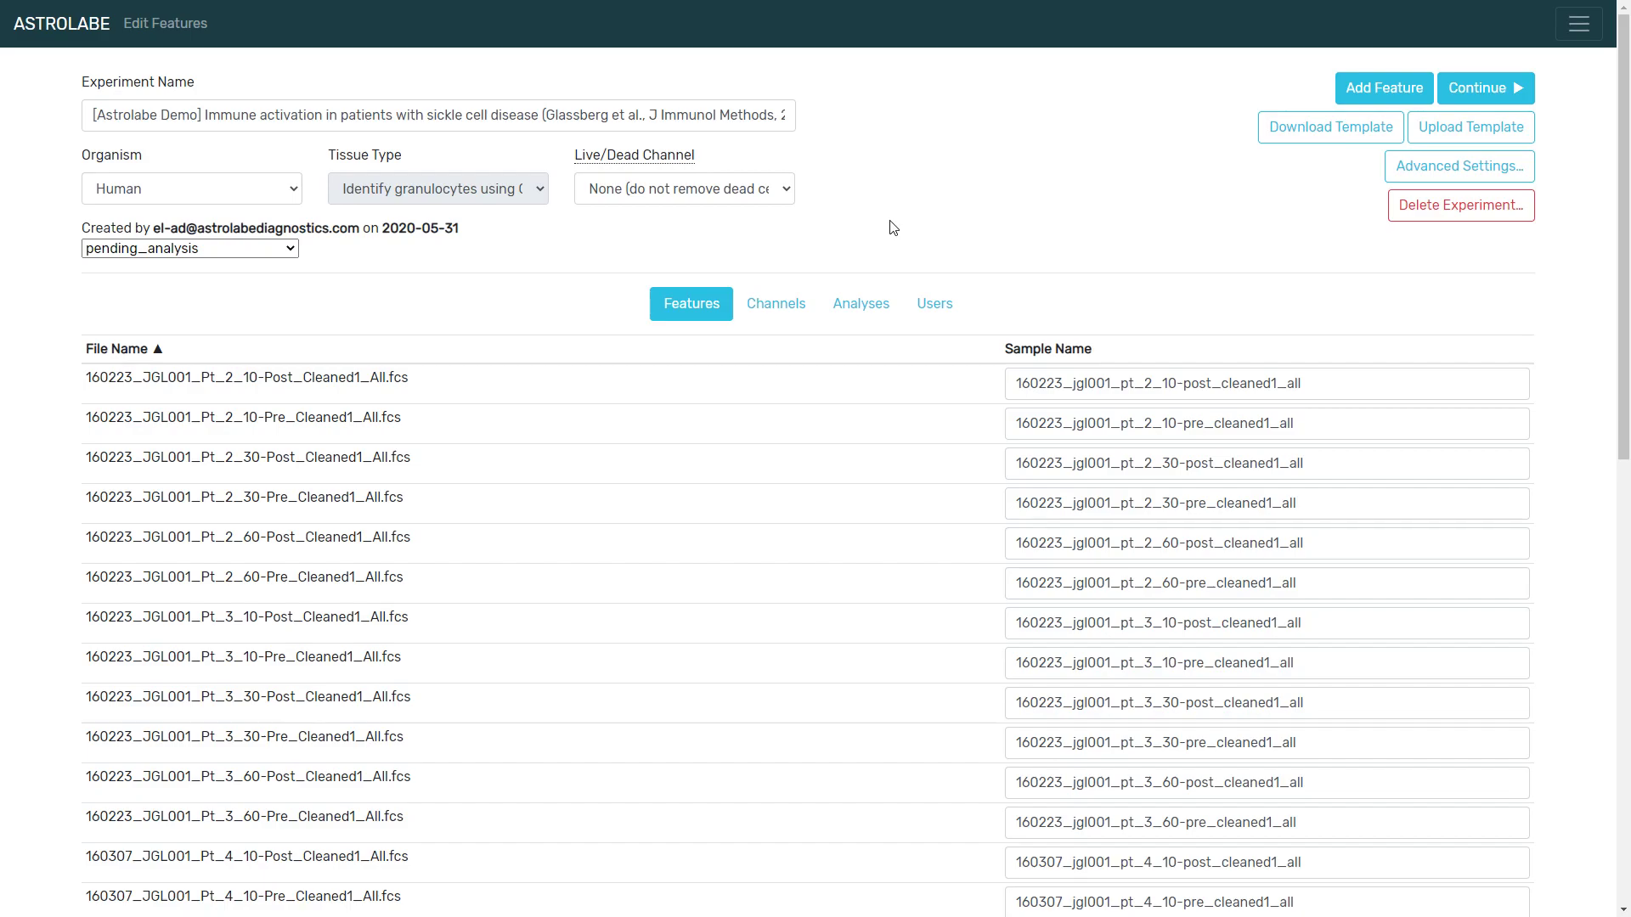
Step: Start a new feature named patient and give it the values HD1, HD2 and HD4
left_click(1360, 100)
left_click(709, 147)
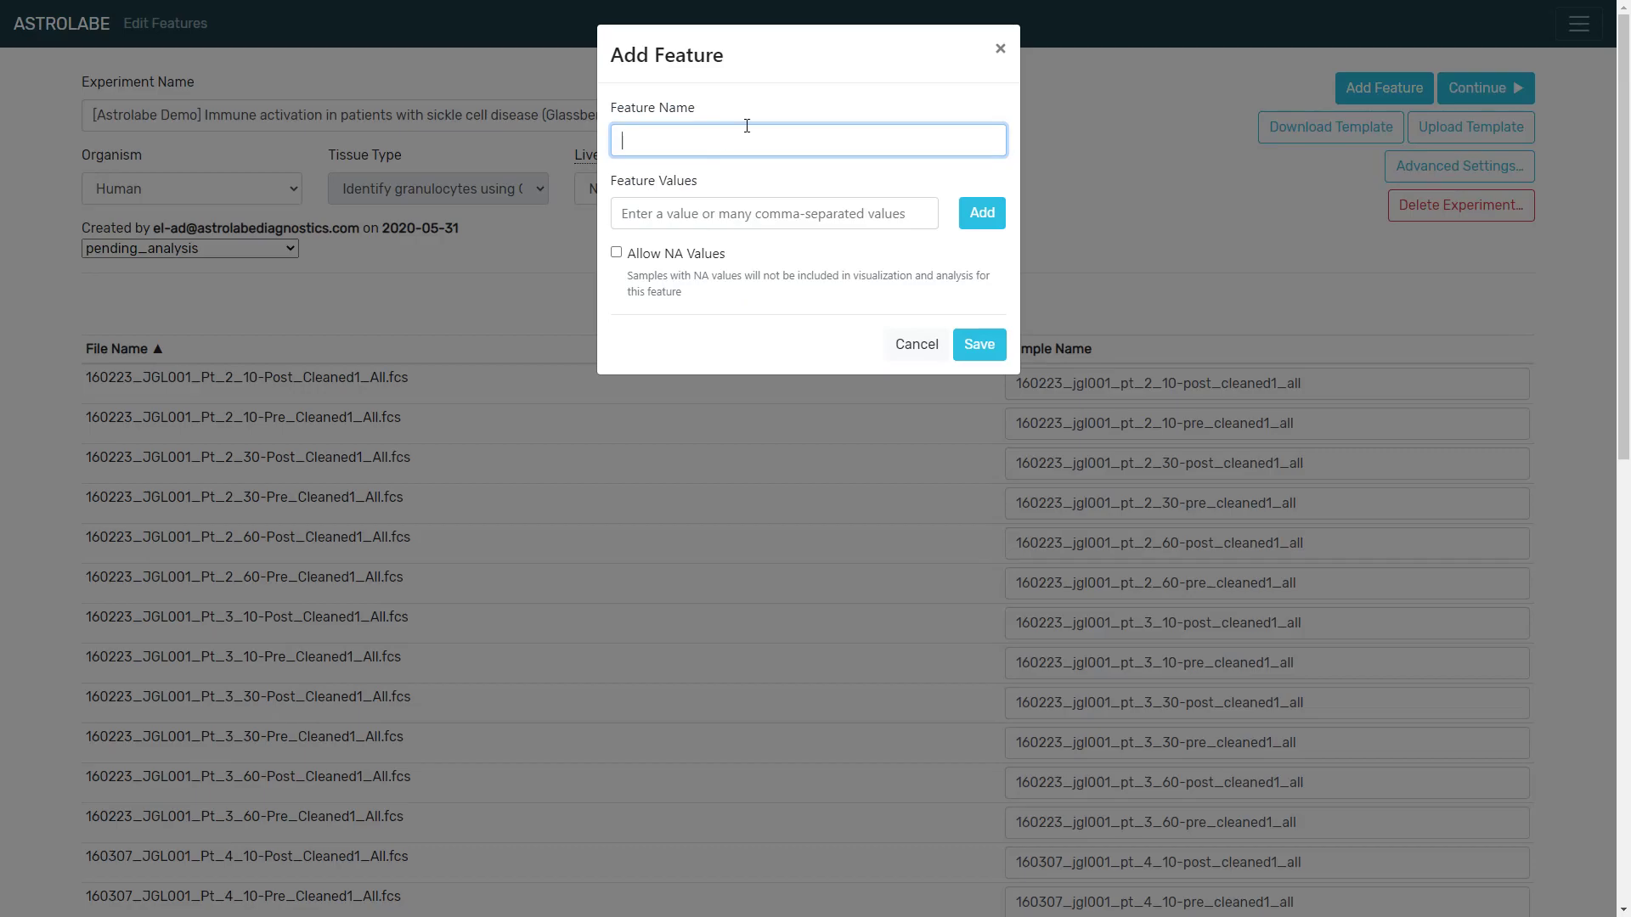
key("Tab")
type("HD1")
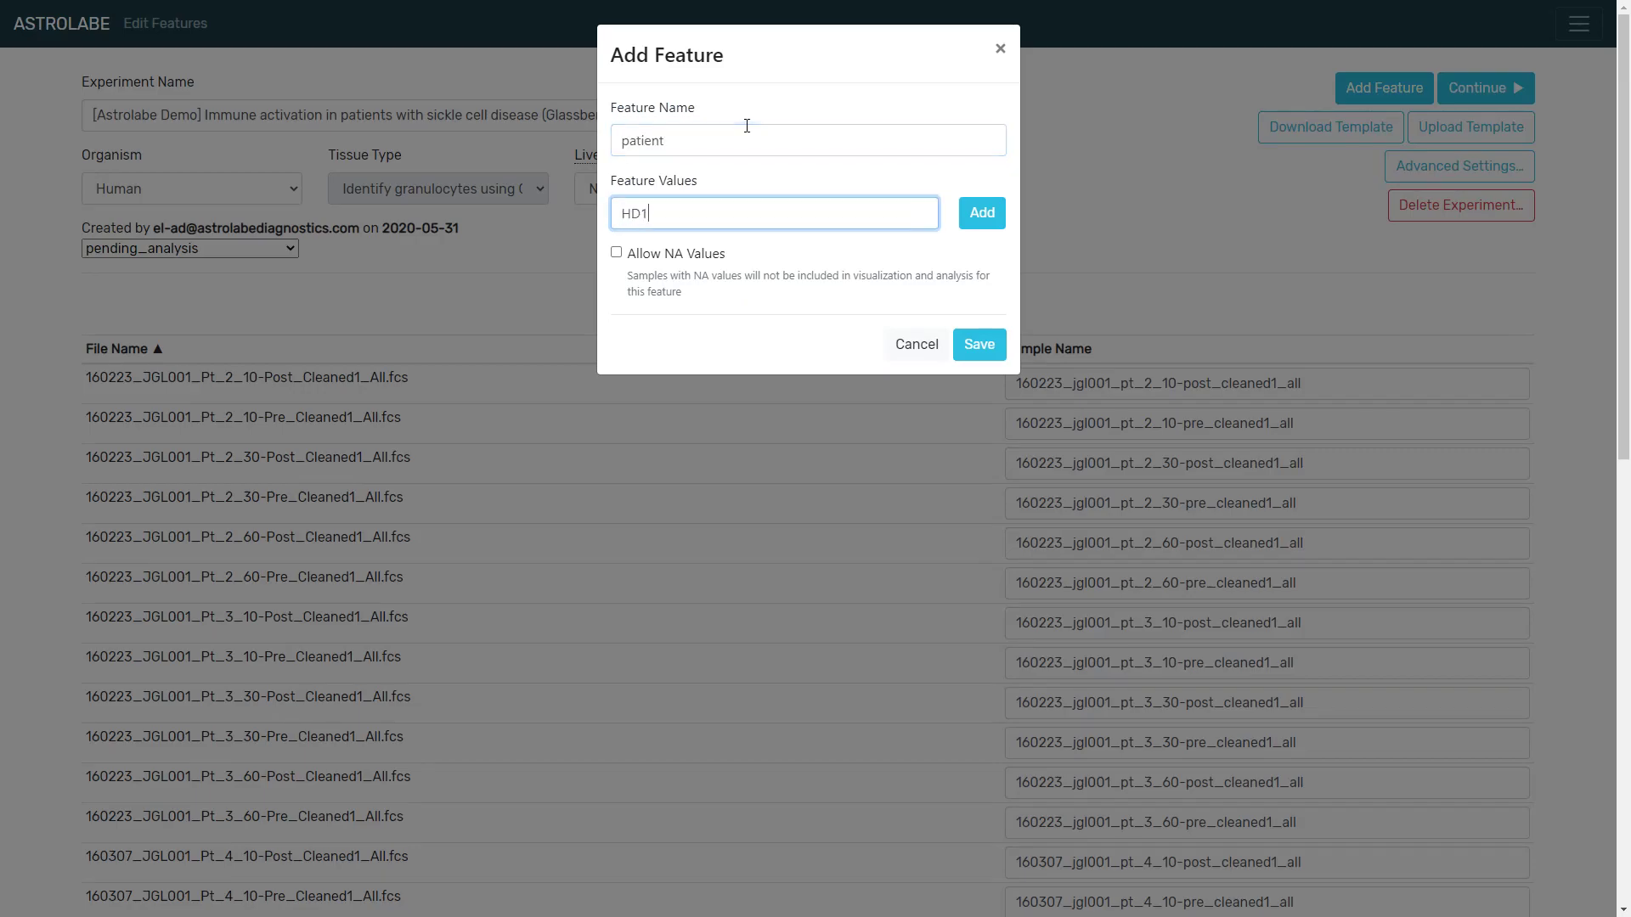
key("Return")
type("HD2")
key("Return")
type("HD4")
key("Return")
Step: Add the values Pt_2, Pt_3 and Pt_4 to the patient feature and save it
type("Pt")
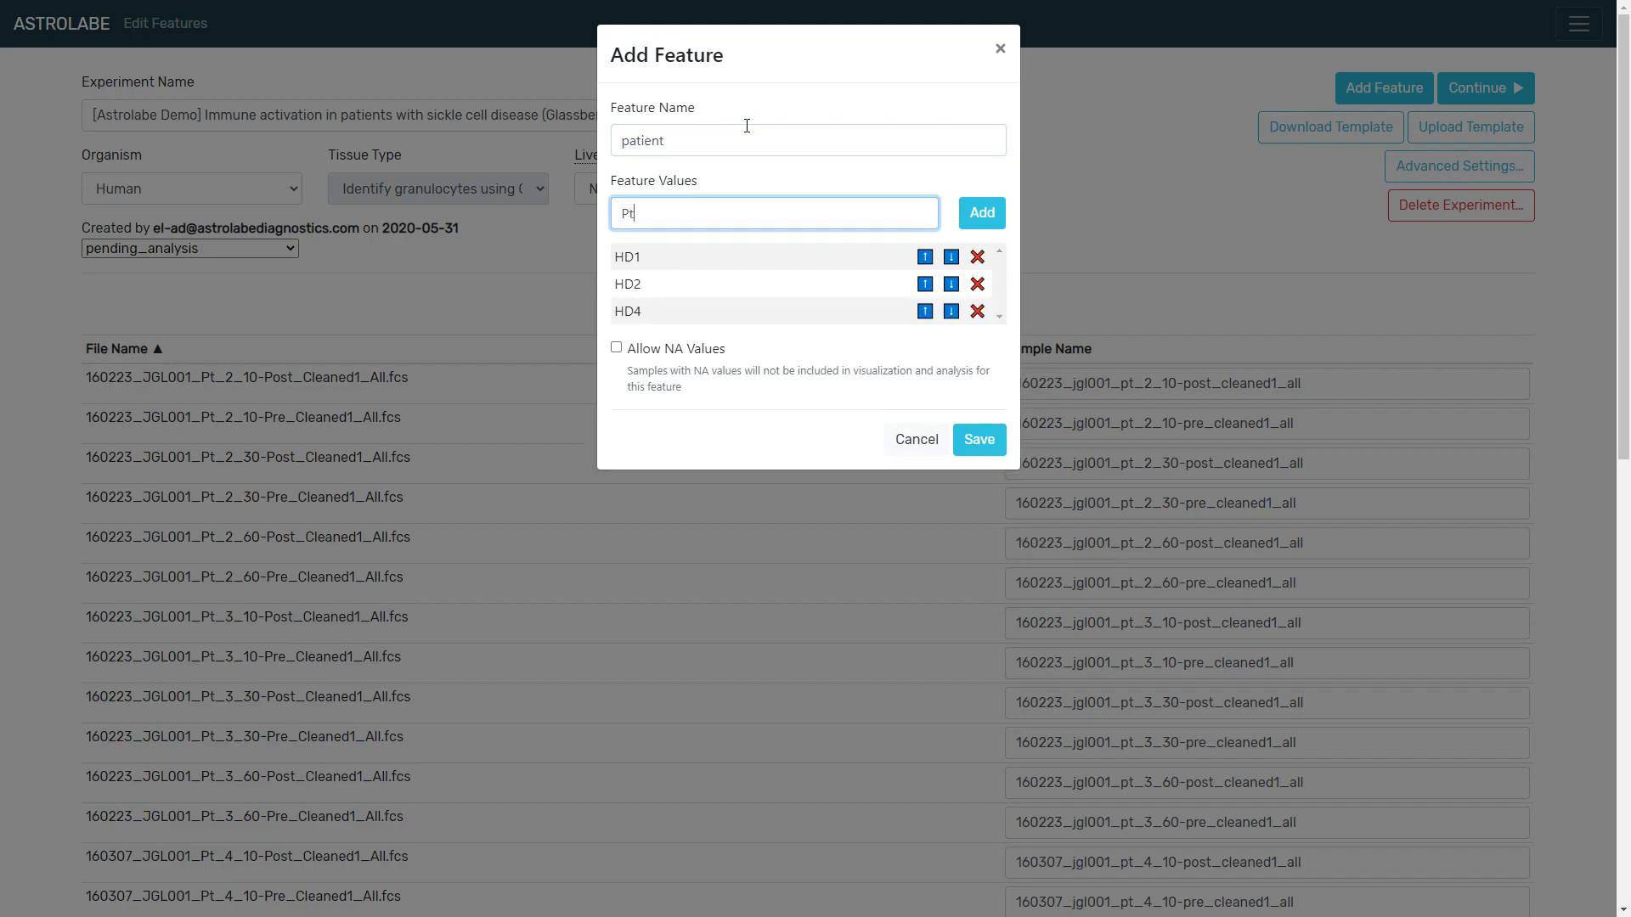
type("_2")
key("Return")
type("Pt_3")
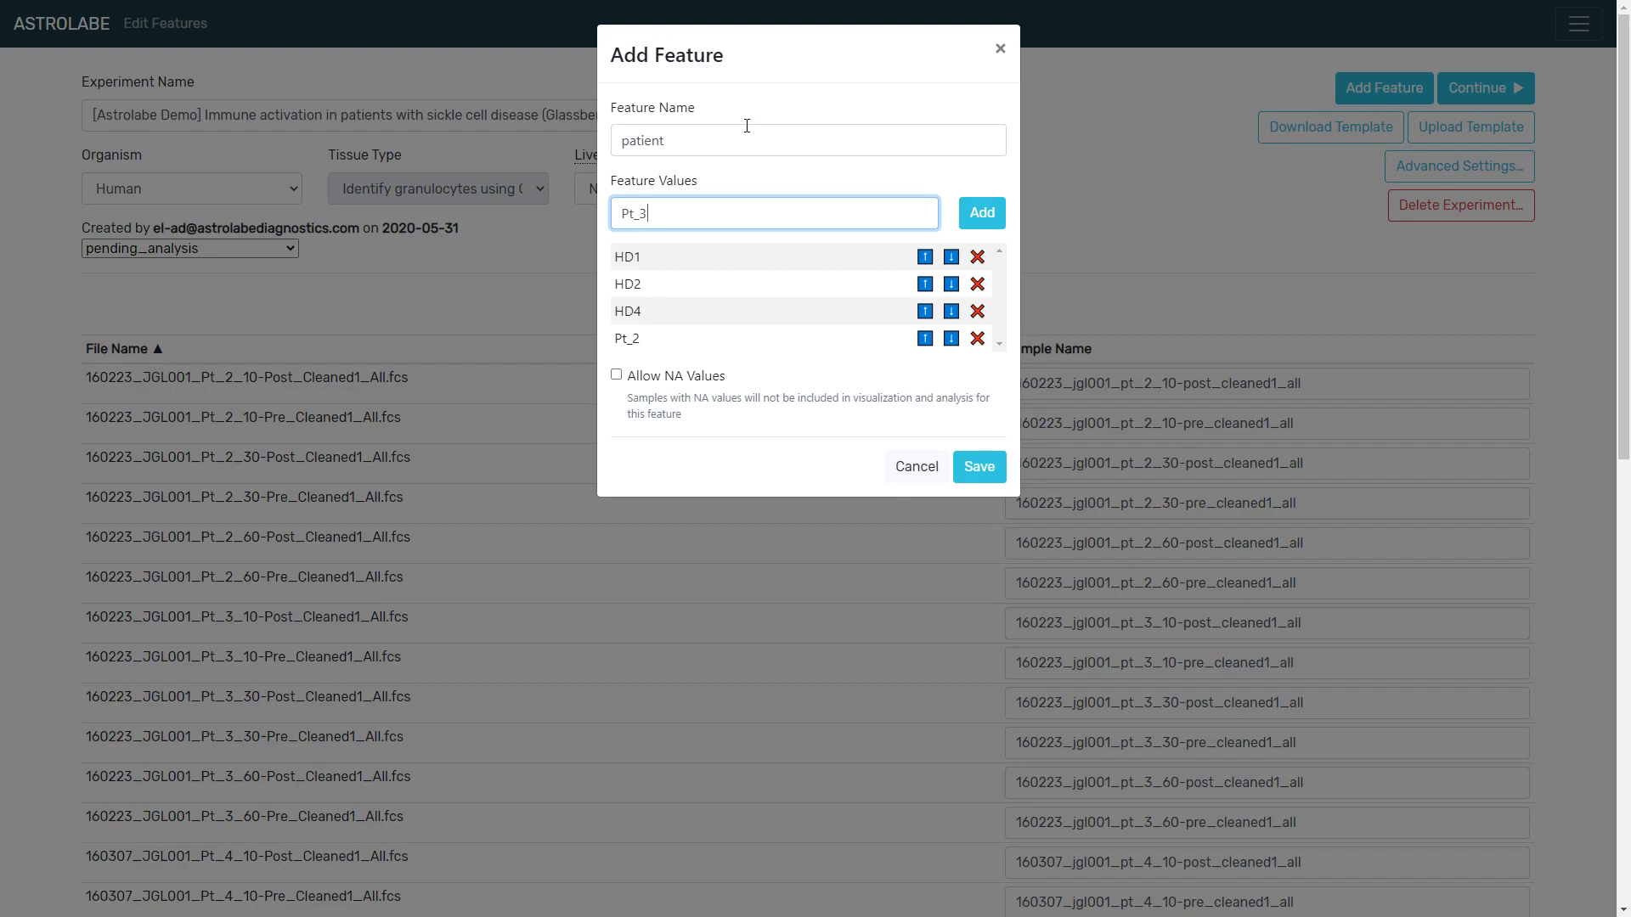
key("Return")
type("Pt_4")
key("Return")
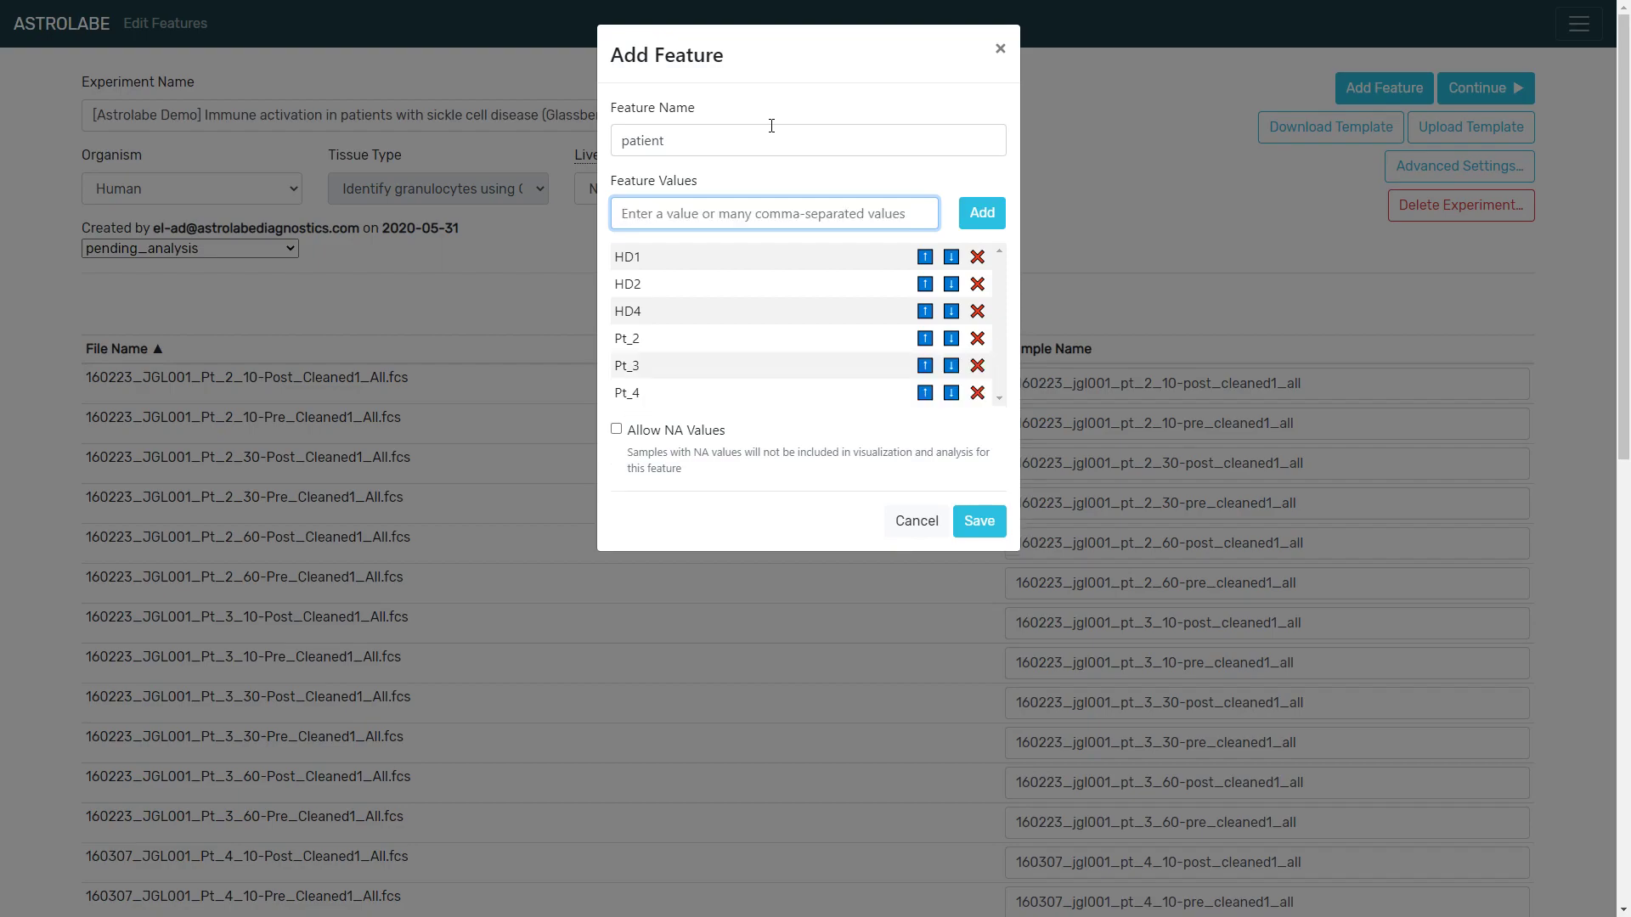
left_click(980, 521)
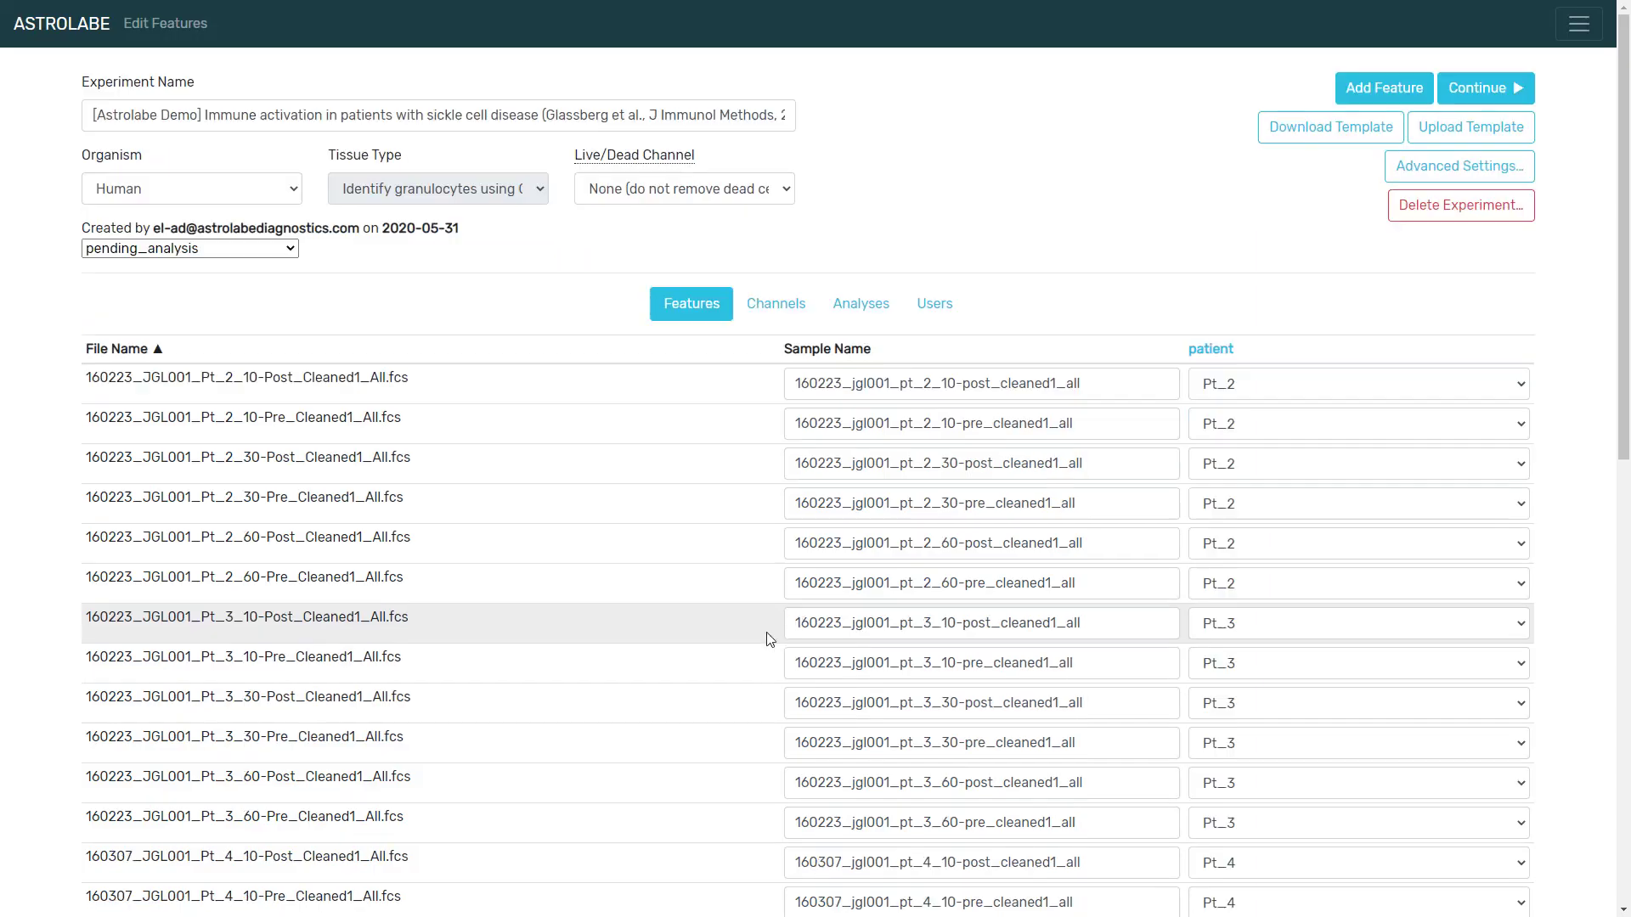
Step: Add a feature named condition with the values Pre and Post, and save it
scroll(584, 507, "down", 6)
scroll(572, 520, "up", 6)
left_click(1394, 88)
left_click(695, 145)
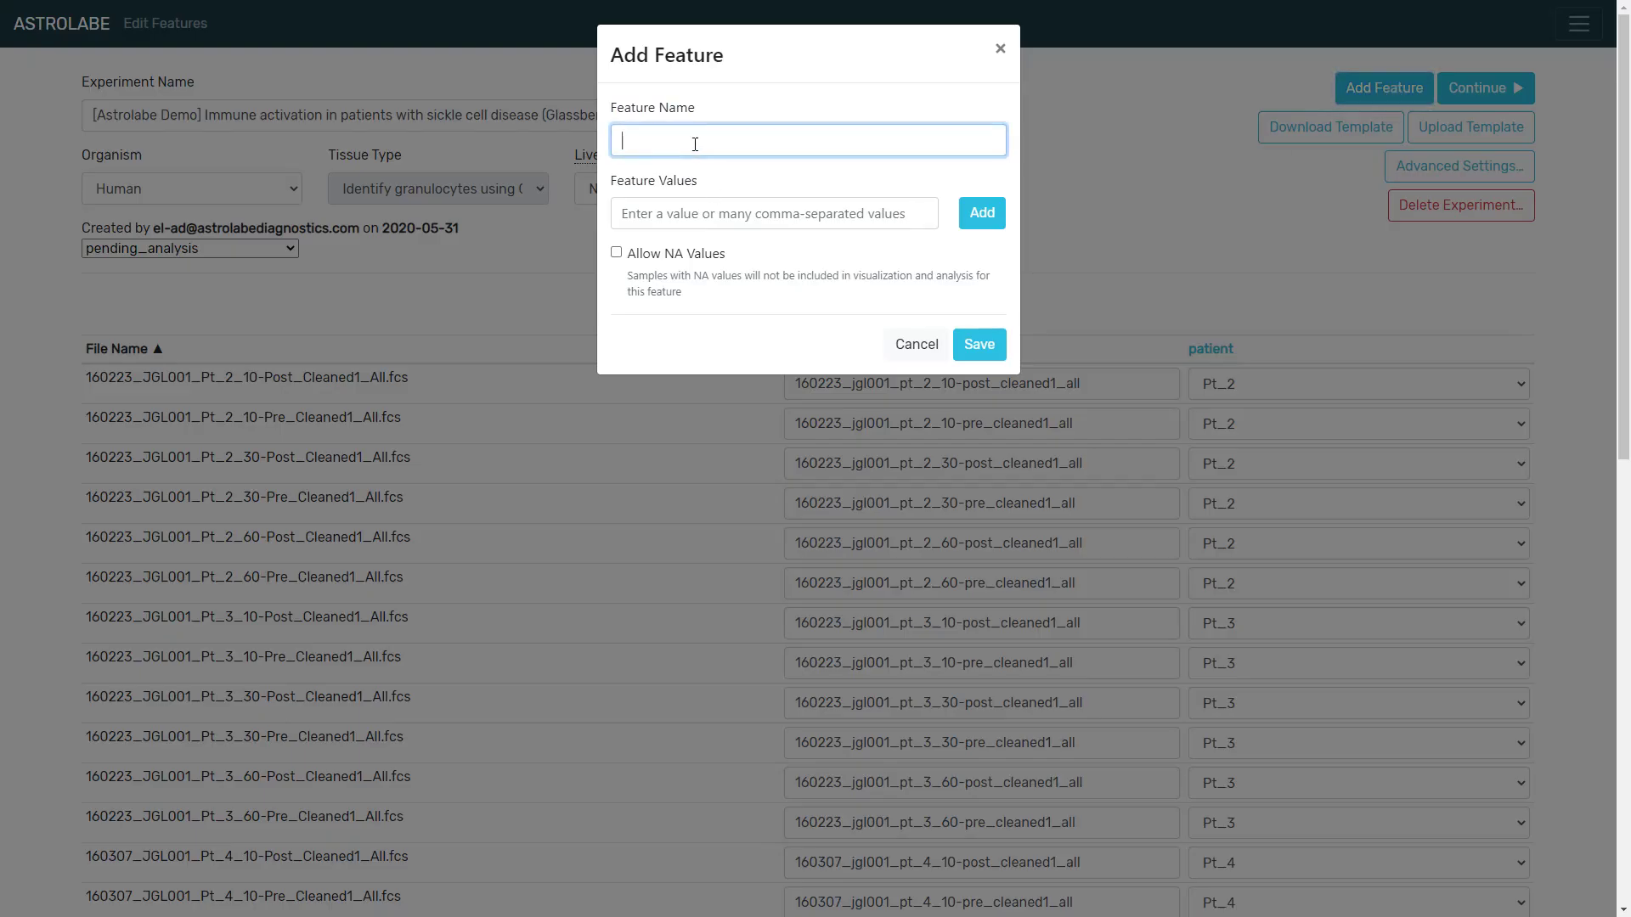
type("condition")
key("Tab")
type("Pre")
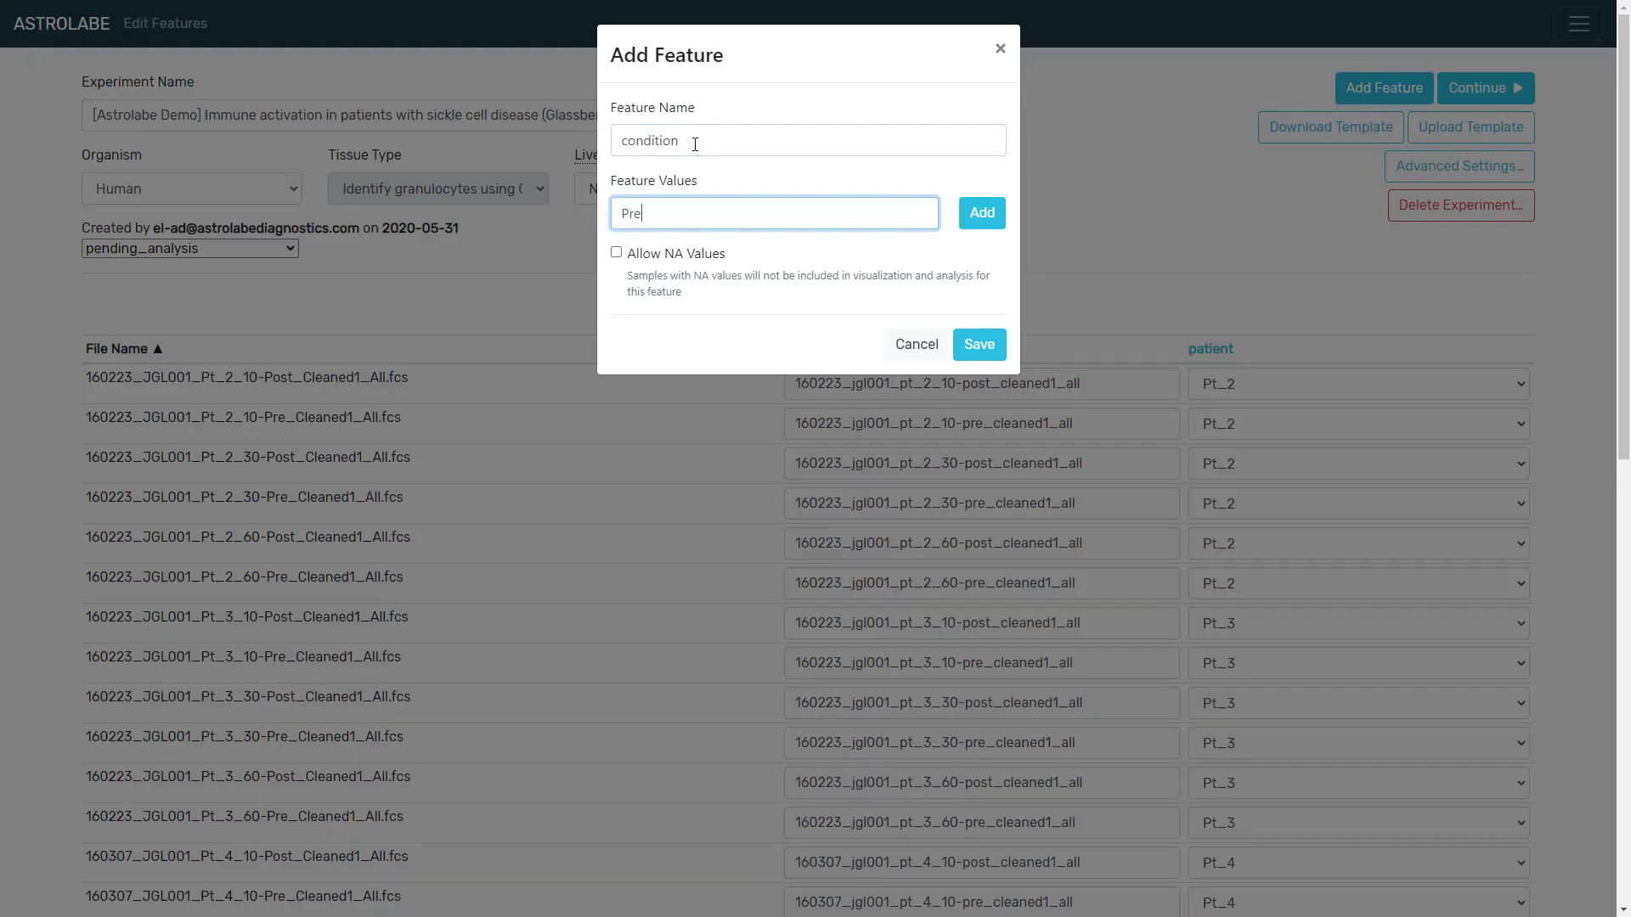
key("Return")
type("Post")
key("Return")
left_click(980, 412)
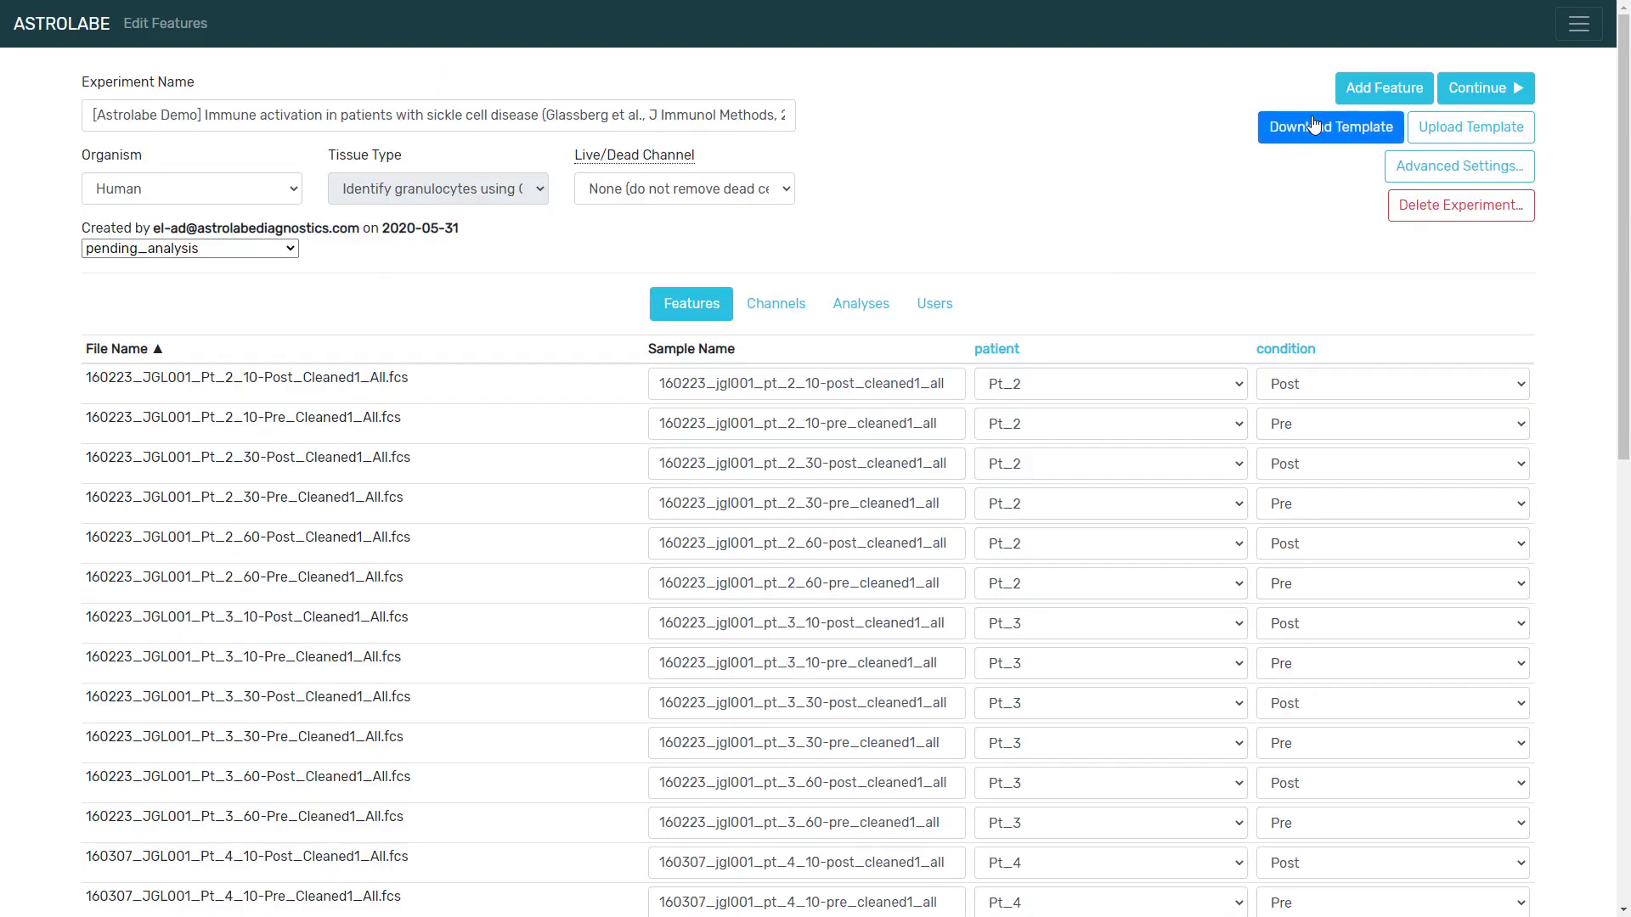
Step: Add a feature named timepoint with the values 10, 30 and 60, and save it
left_click(1357, 91)
left_click(731, 146)
type("timepoint")
key("Tab")
type("10")
key("Return")
type("30,60")
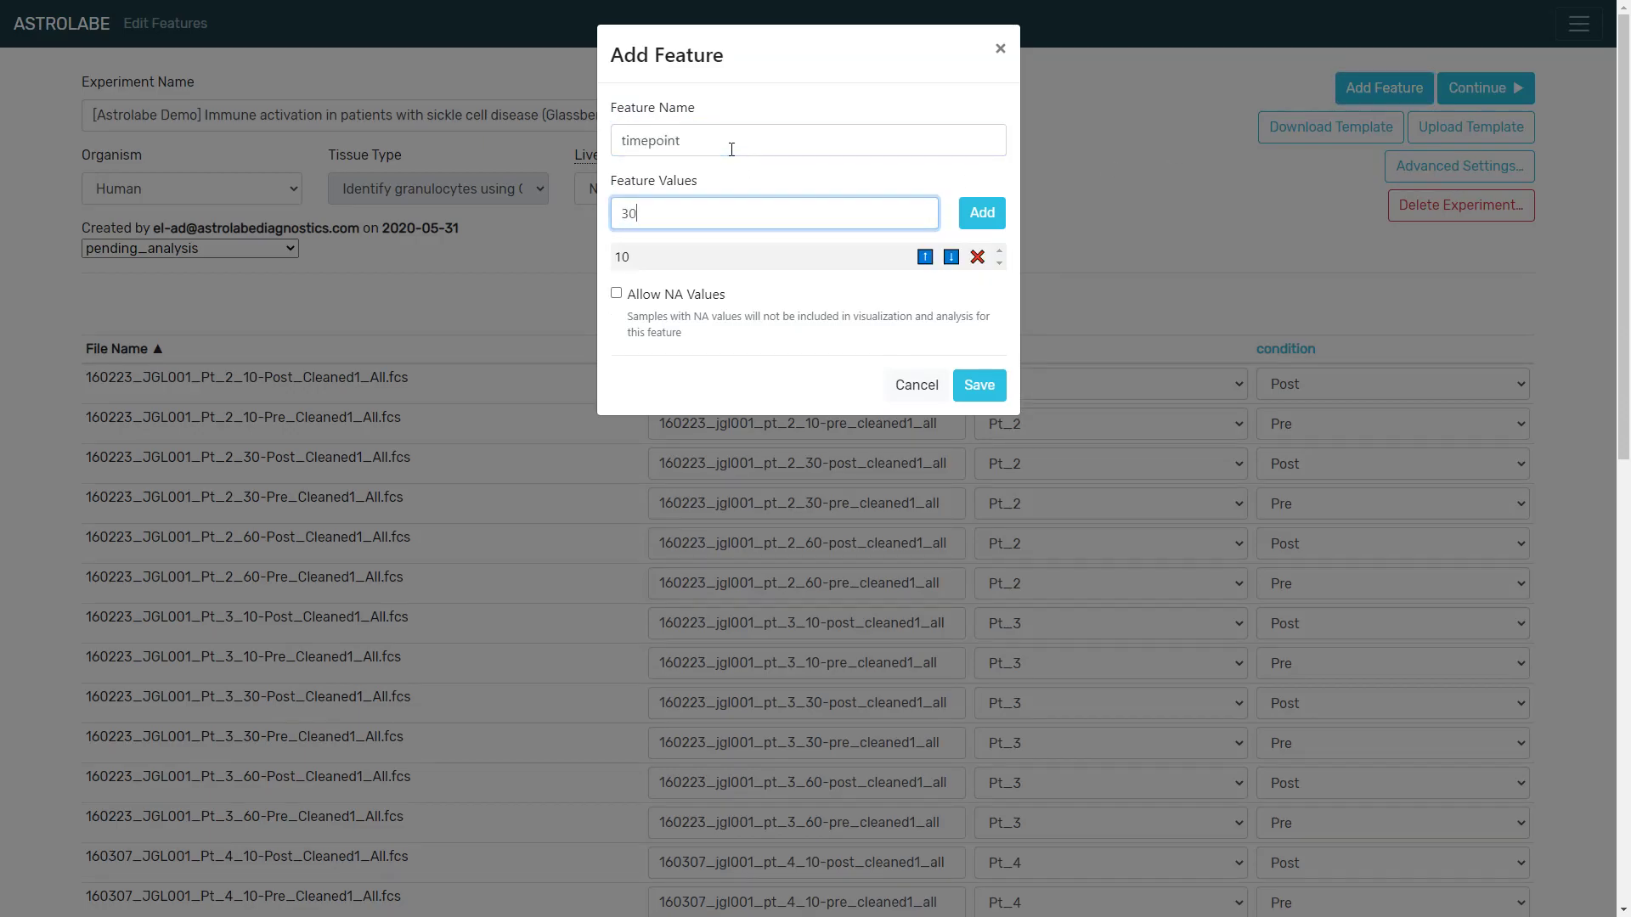
key("Return")
left_click(980, 439)
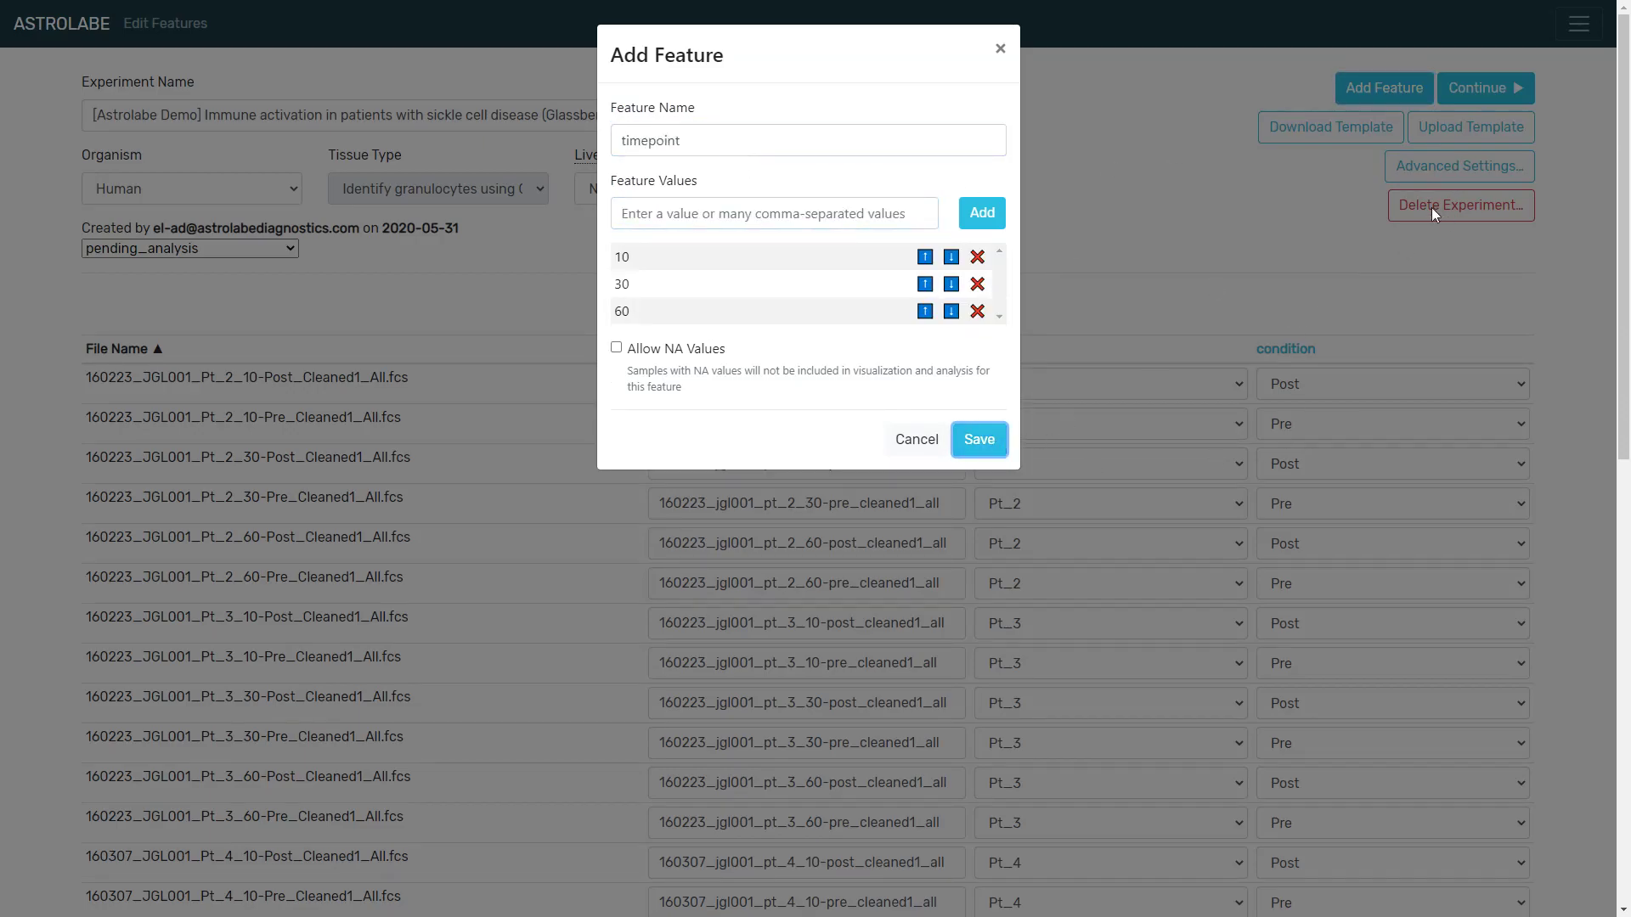
Step: Download the sample features template and open the file in Excel
scroll(1147, 302, "down", 3)
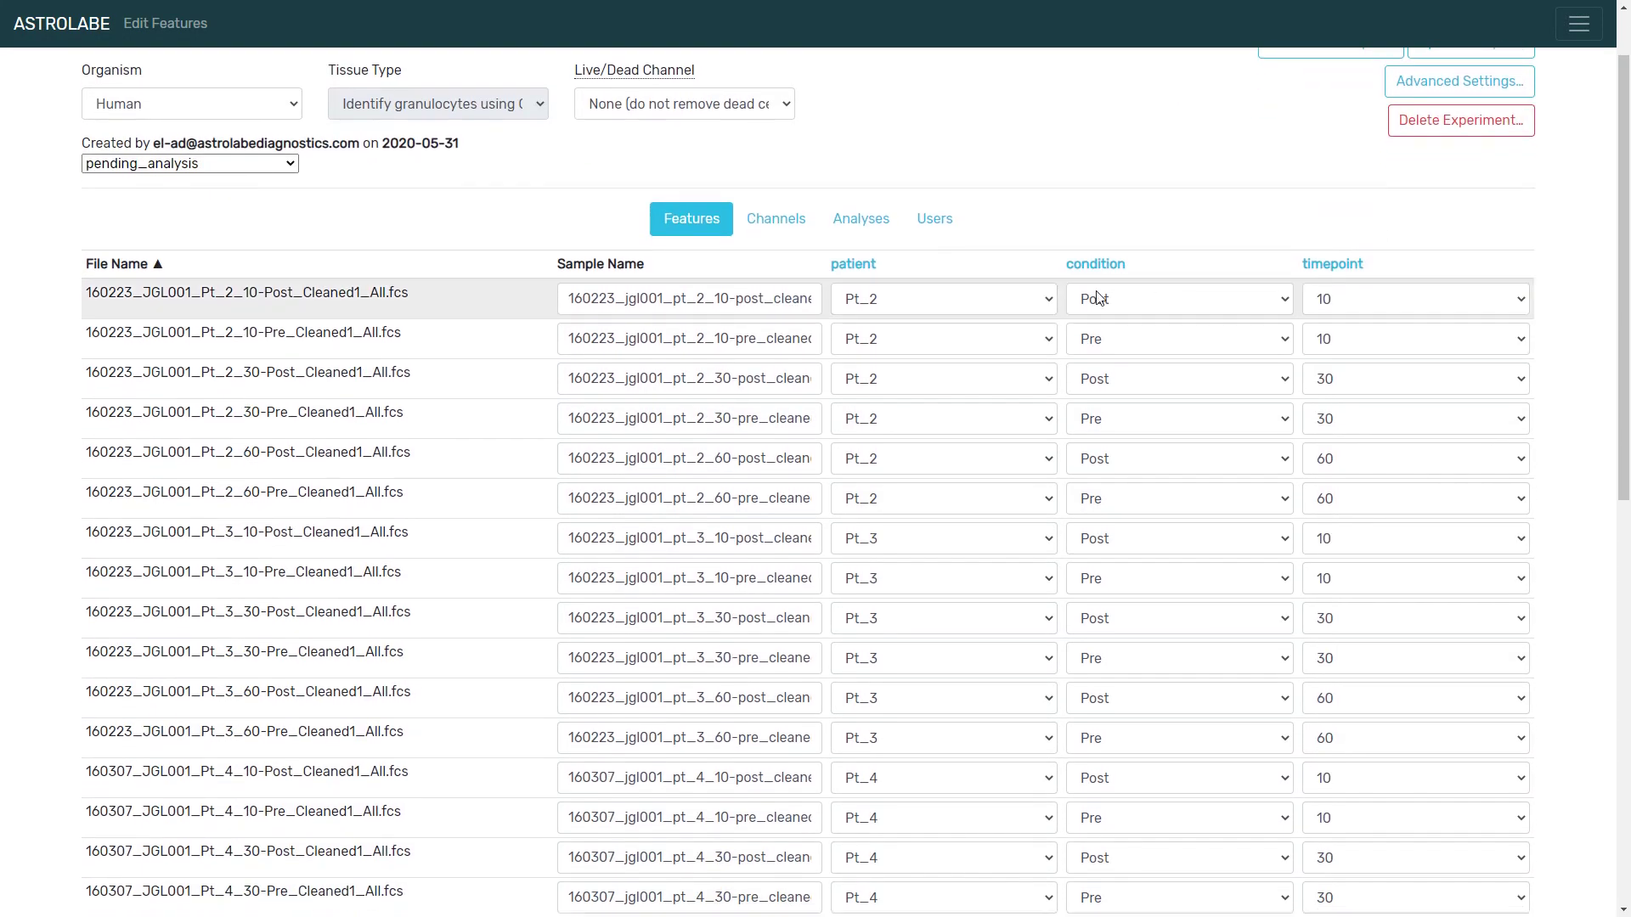
scroll(1003, 312, "down", 7)
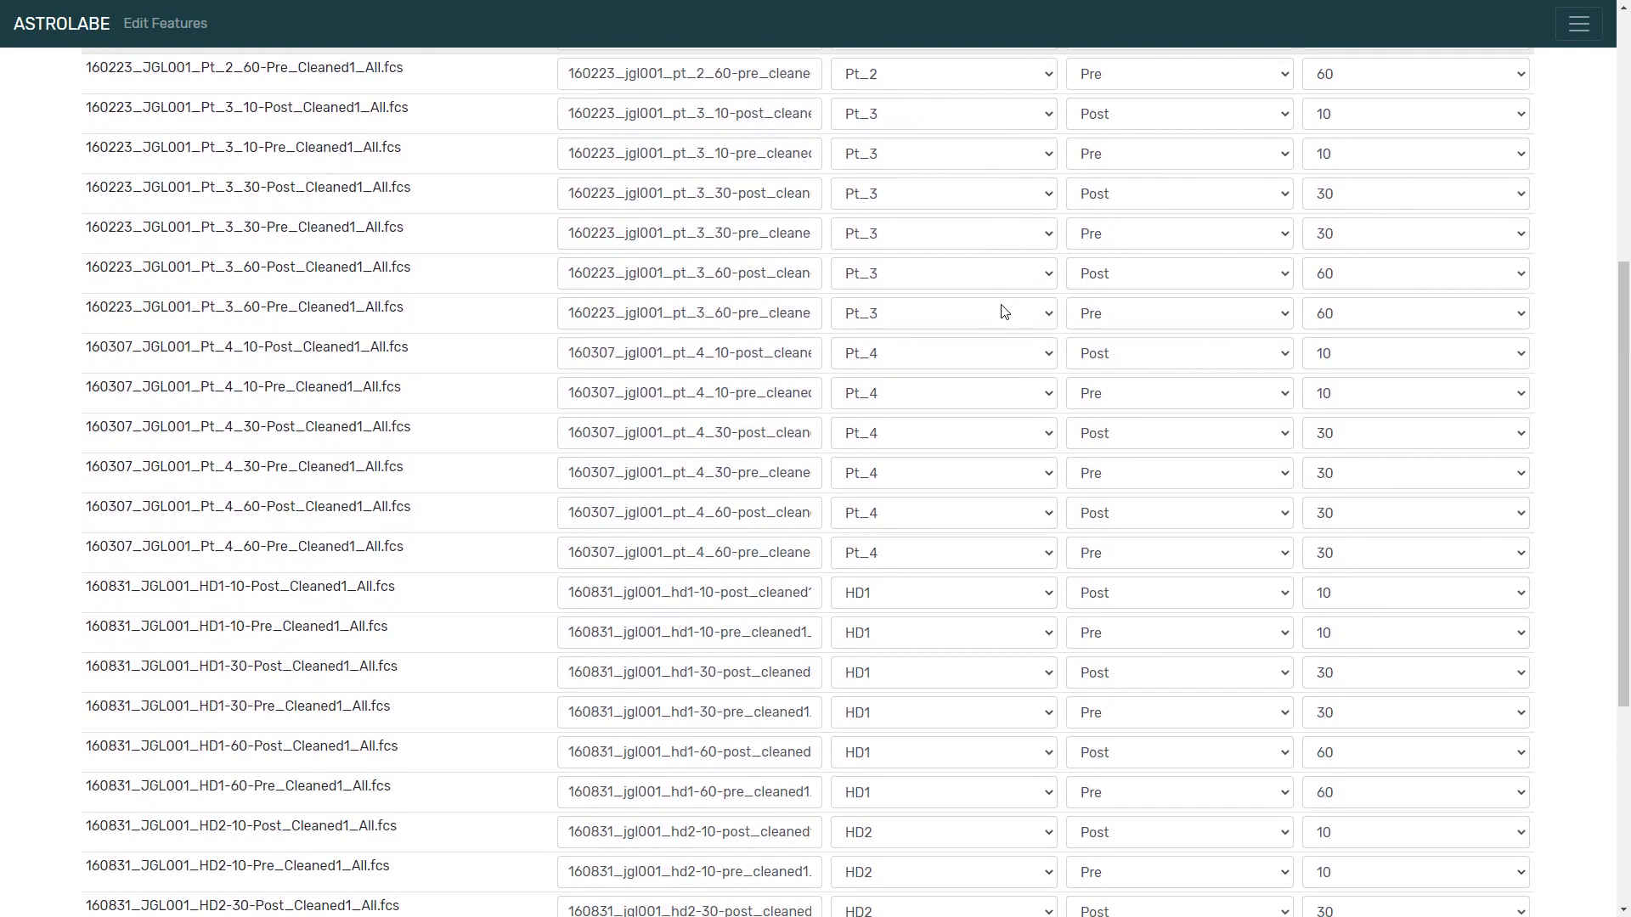
scroll(1003, 314, "up", 10)
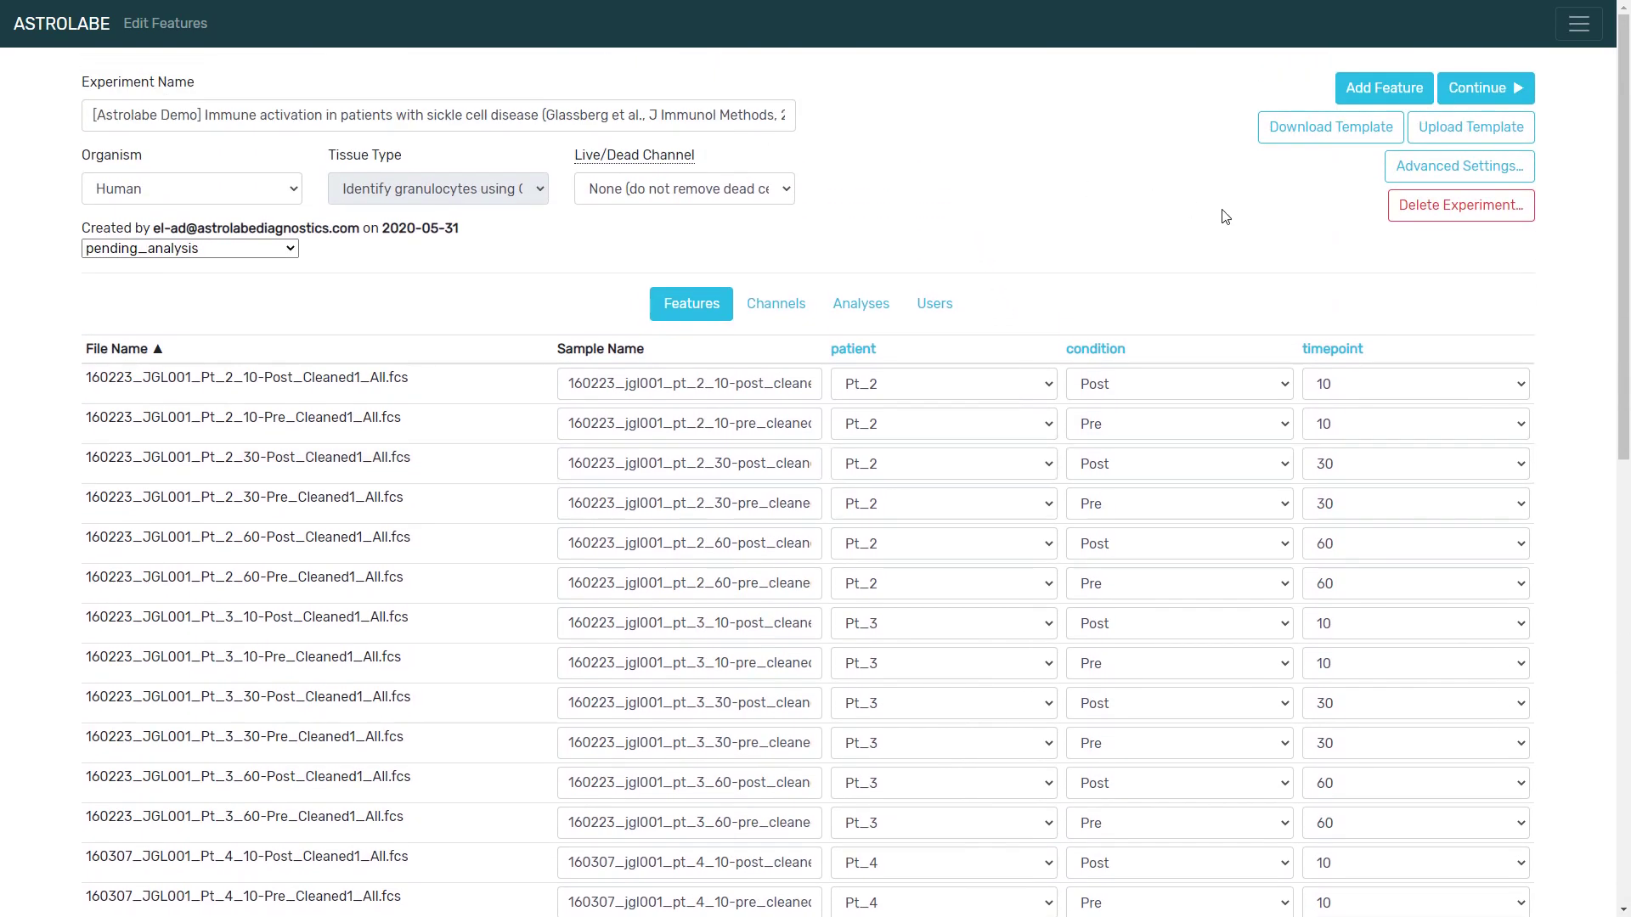
left_click(1275, 137)
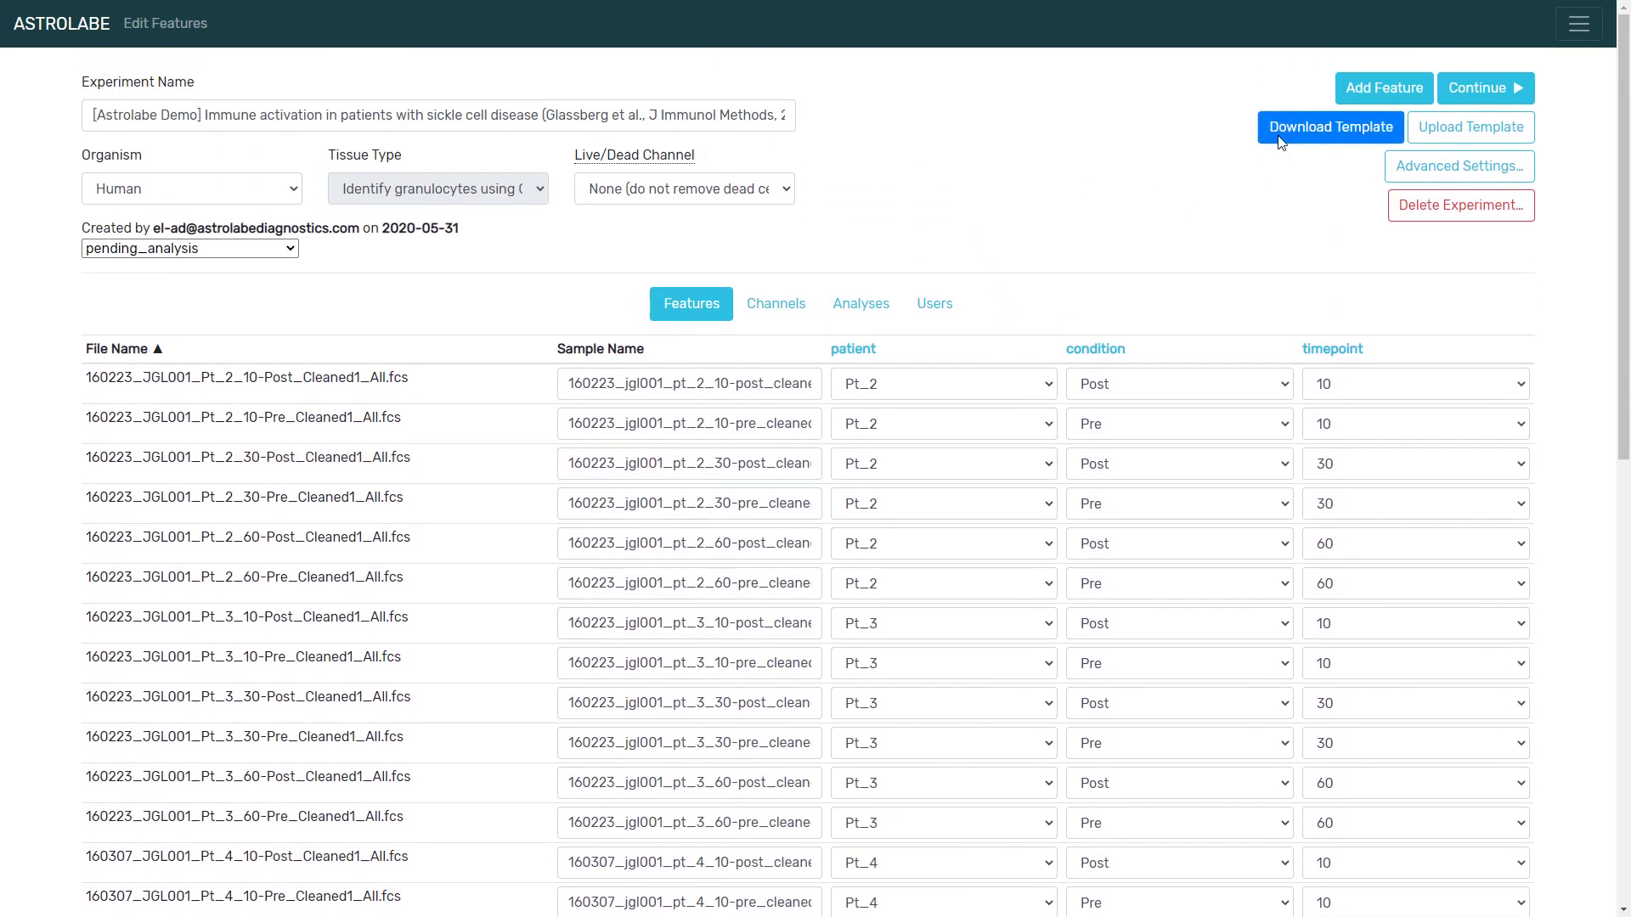
key("Return")
left_click(94, 898)
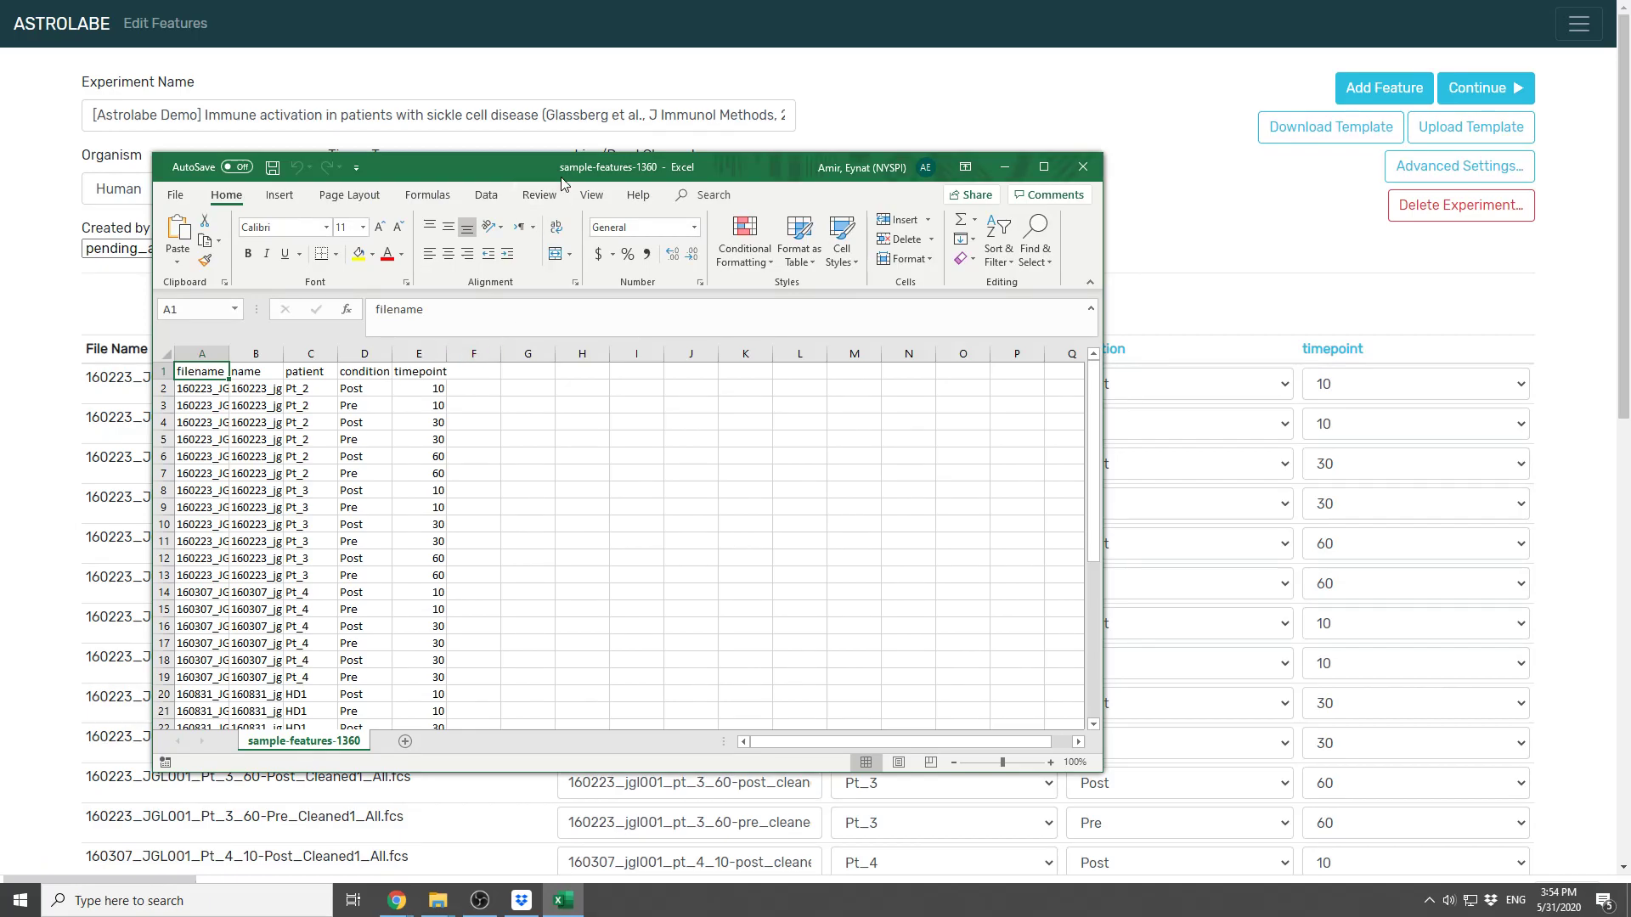
Step: Maximize the spreadsheet window and widen the filename and name columns
double_click(562, 166)
left_click_drag(68, 201, 138, 192)
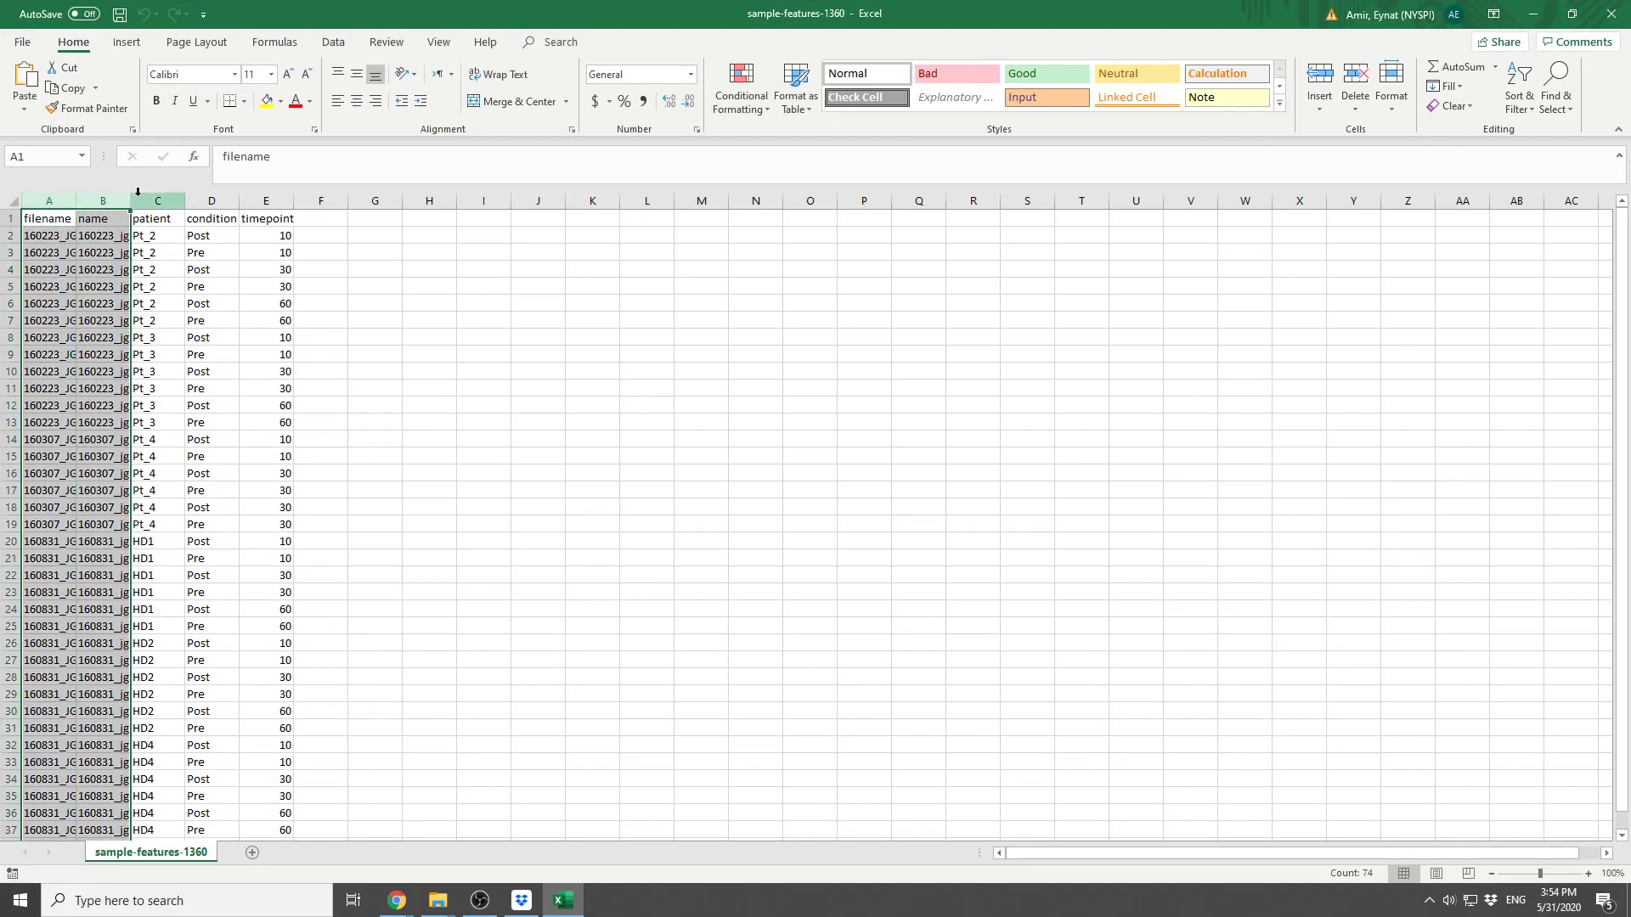
double_click(131, 201)
Step: Build the sample name in B2 with =CONCATENATE(C2,"_",E2,"_",D2)
left_click(243, 235)
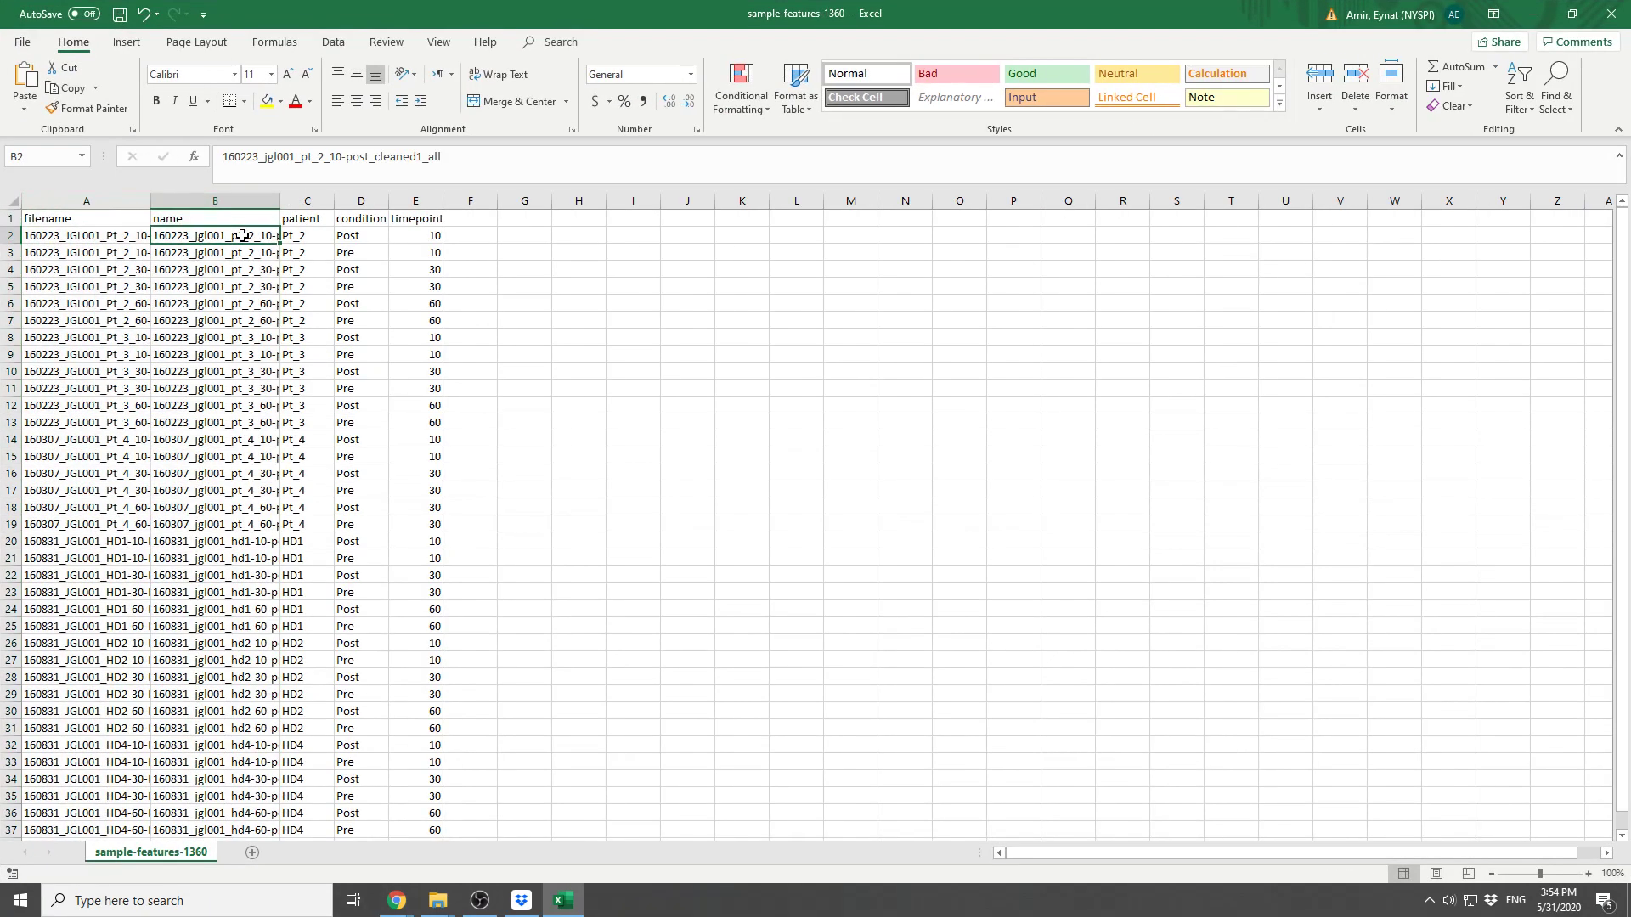
type("=concatenate")
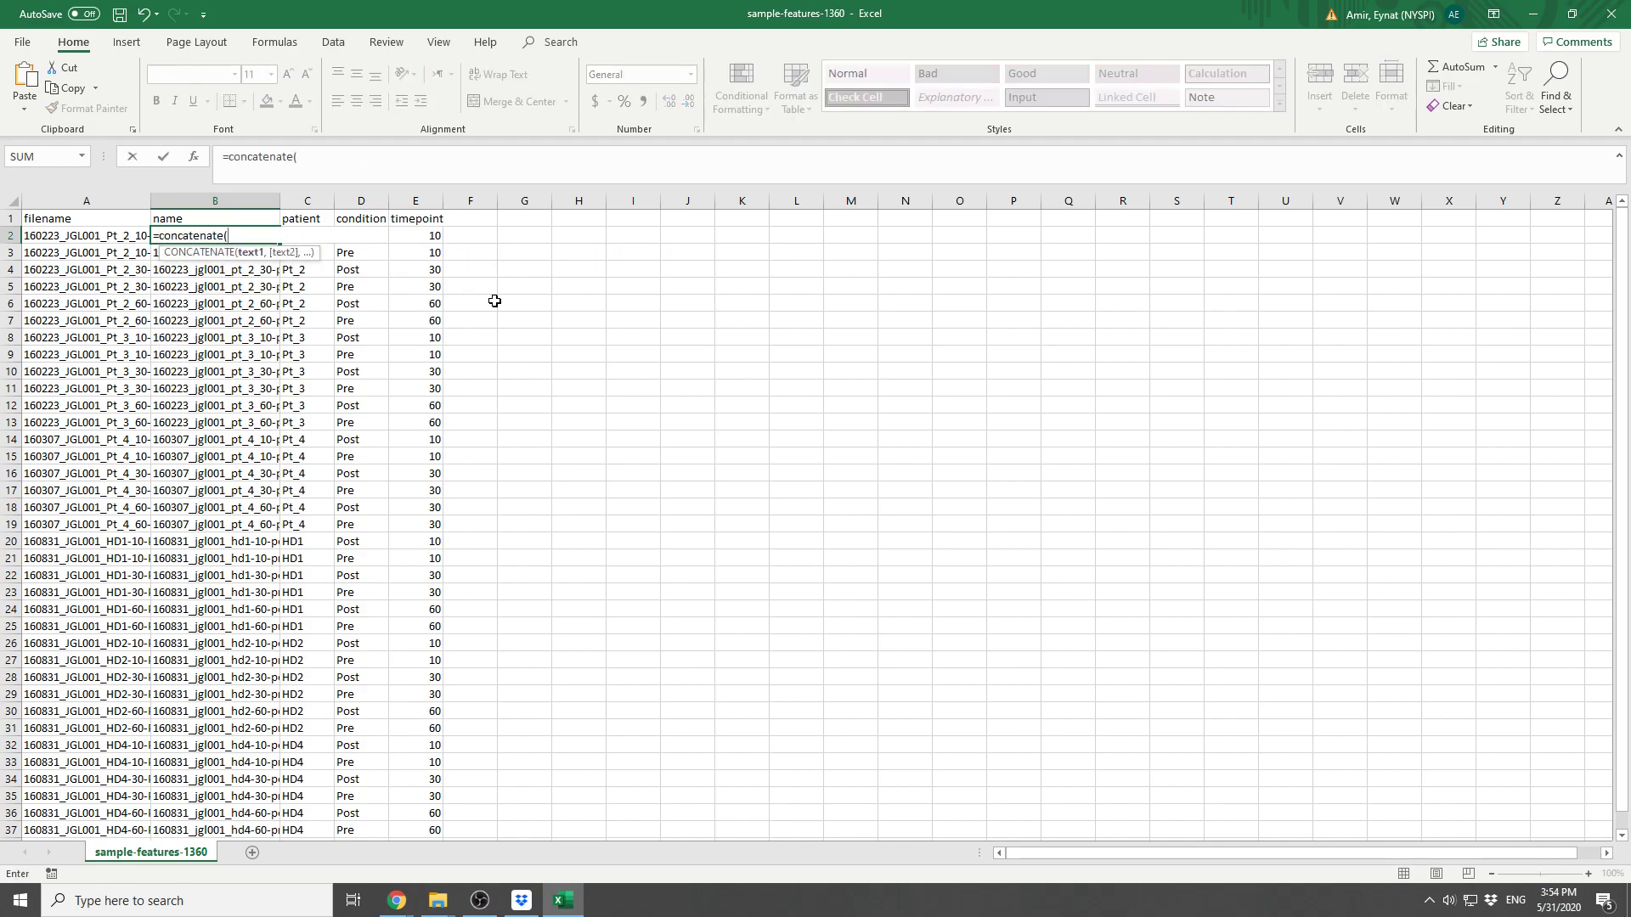
key("Right")
type(",\"_\",")
key("Right")
key("Right")
key("Right")
type(",\"_\",")
key("Right")
key("Right")
key("Return")
key("Up")
Step: Copy the B2 name formula to all sample rows down to B37
key("ctrl+c")
scroll(295, 508, "down", 6)
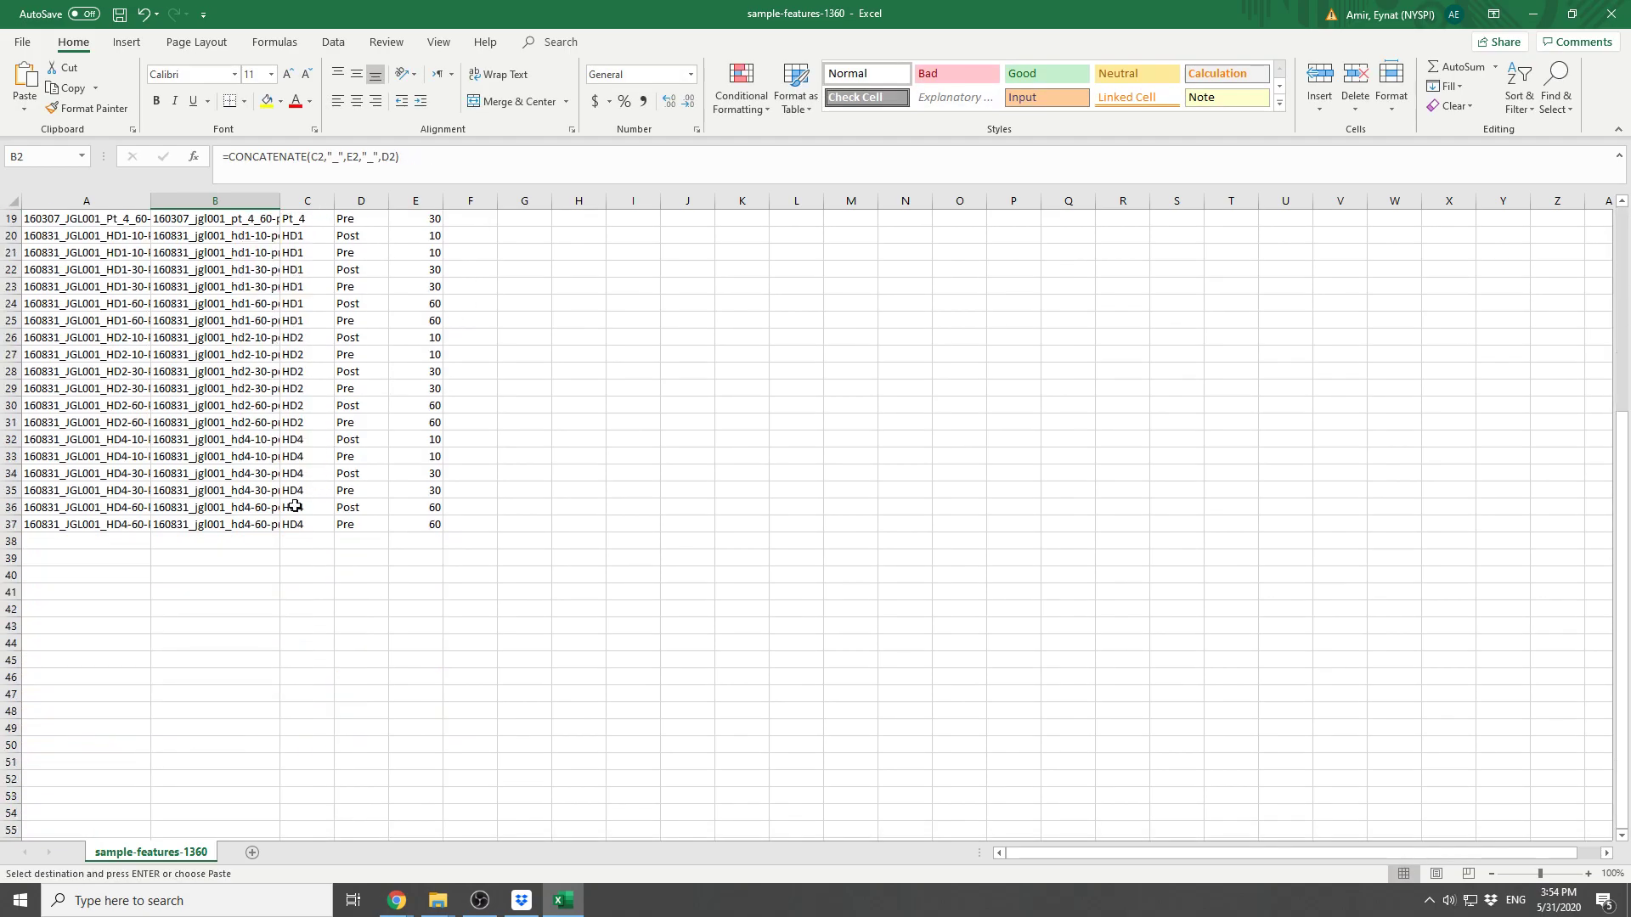
left_click(240, 527, "shift")
key("ctrl+v")
scroll(259, 461, "up", 6)
key("ctrl+Up")
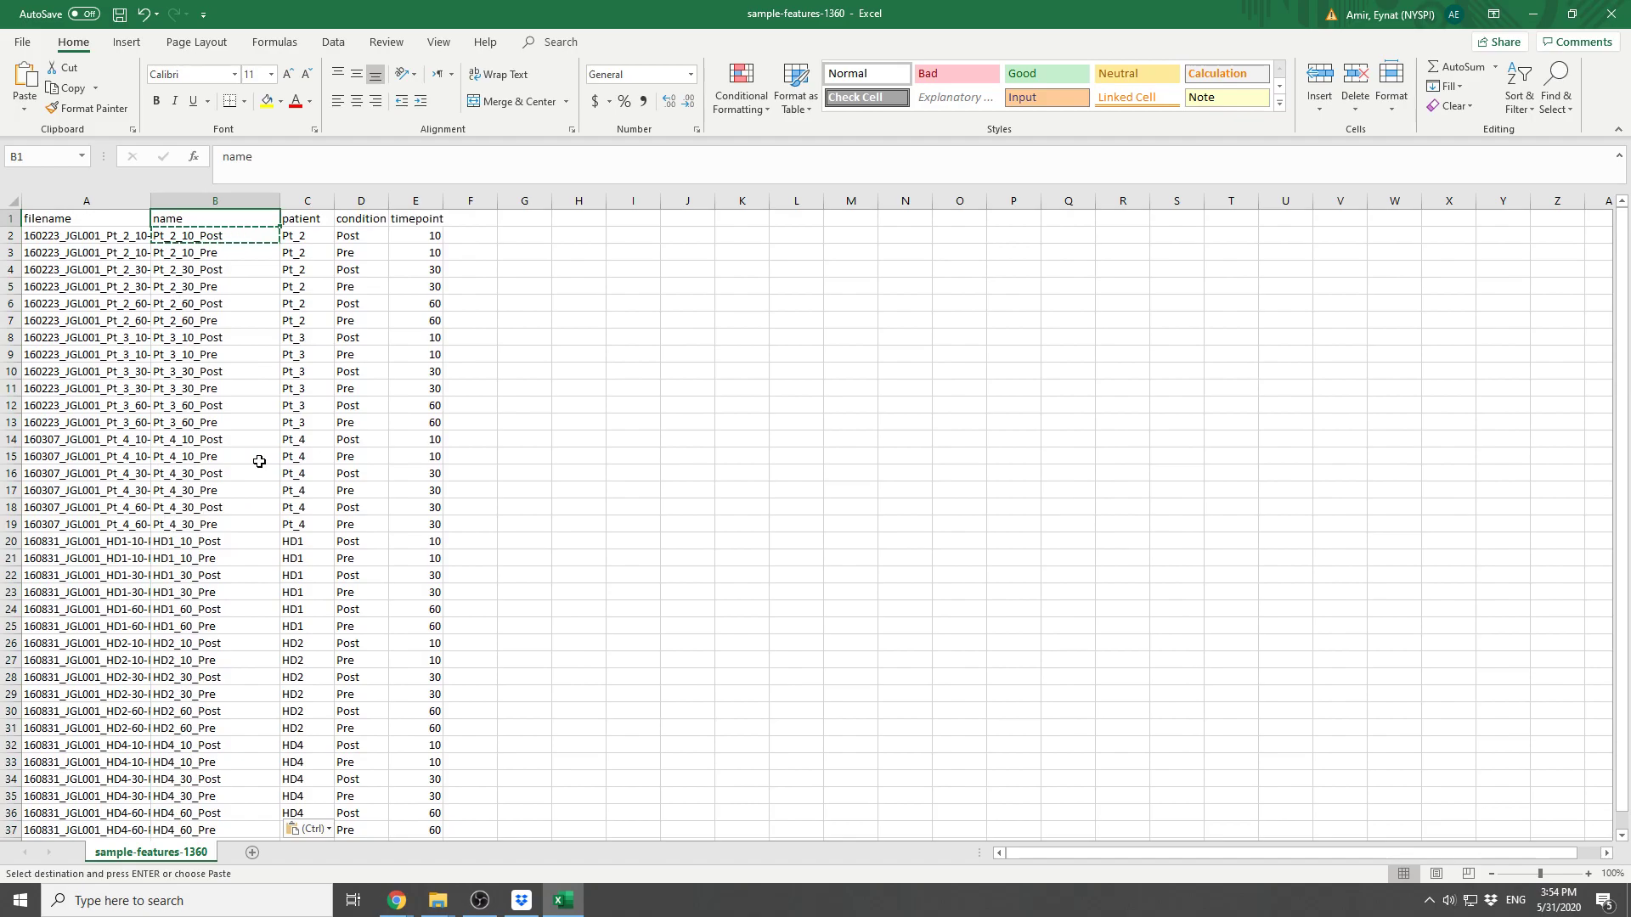
Step: Insert a column before the patient column and give it the header group
right_click(311, 201)
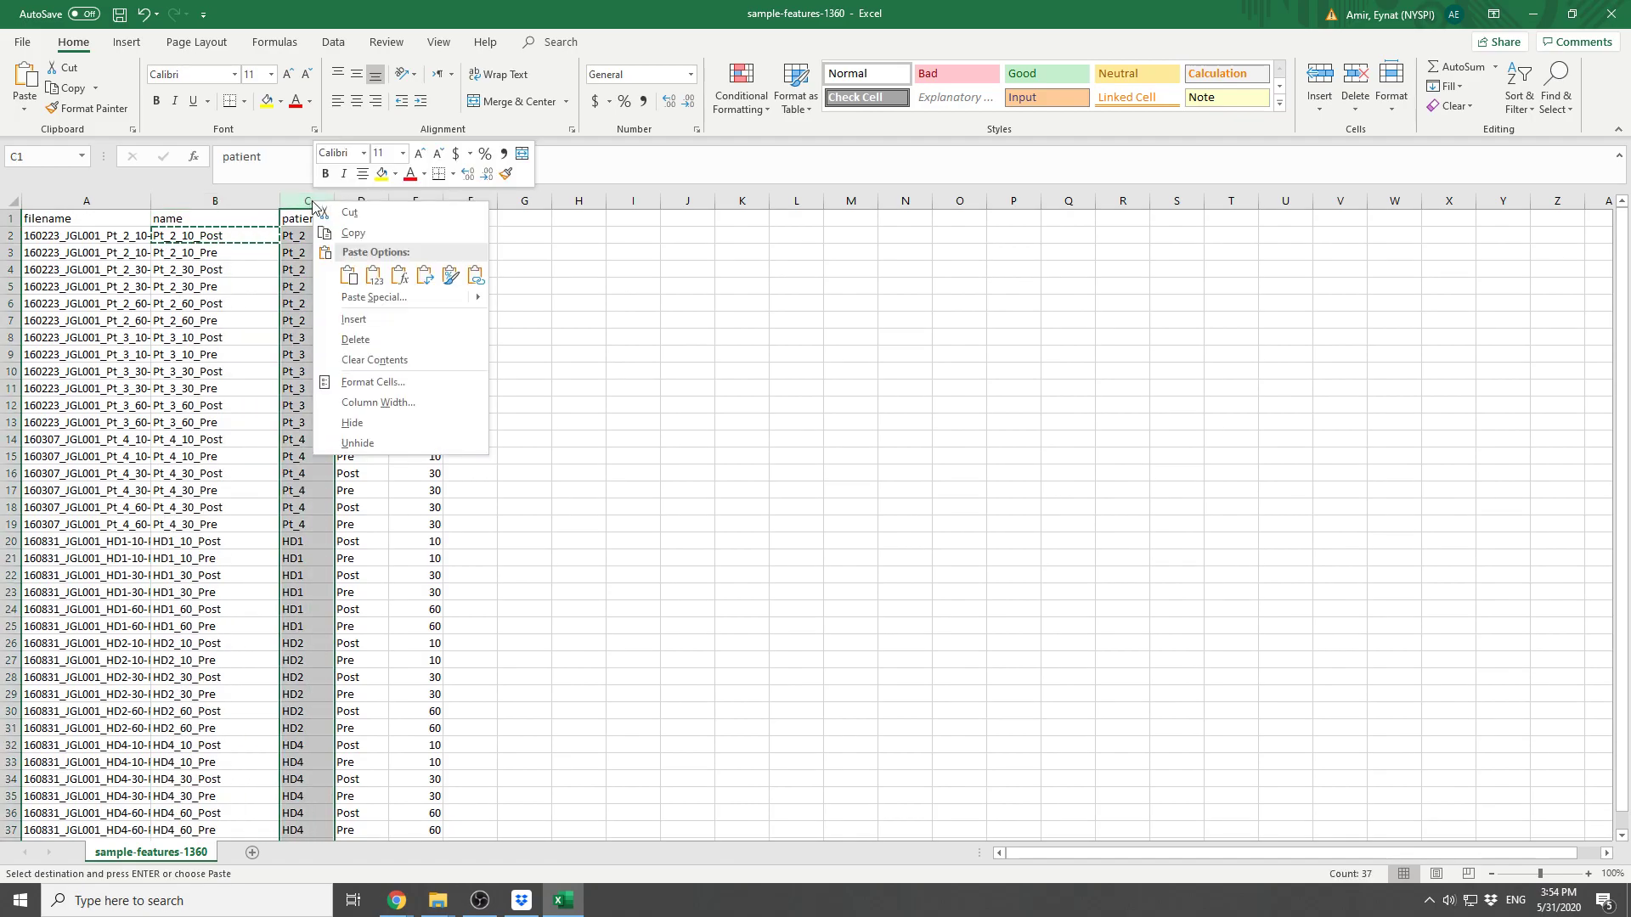
left_click(364, 322)
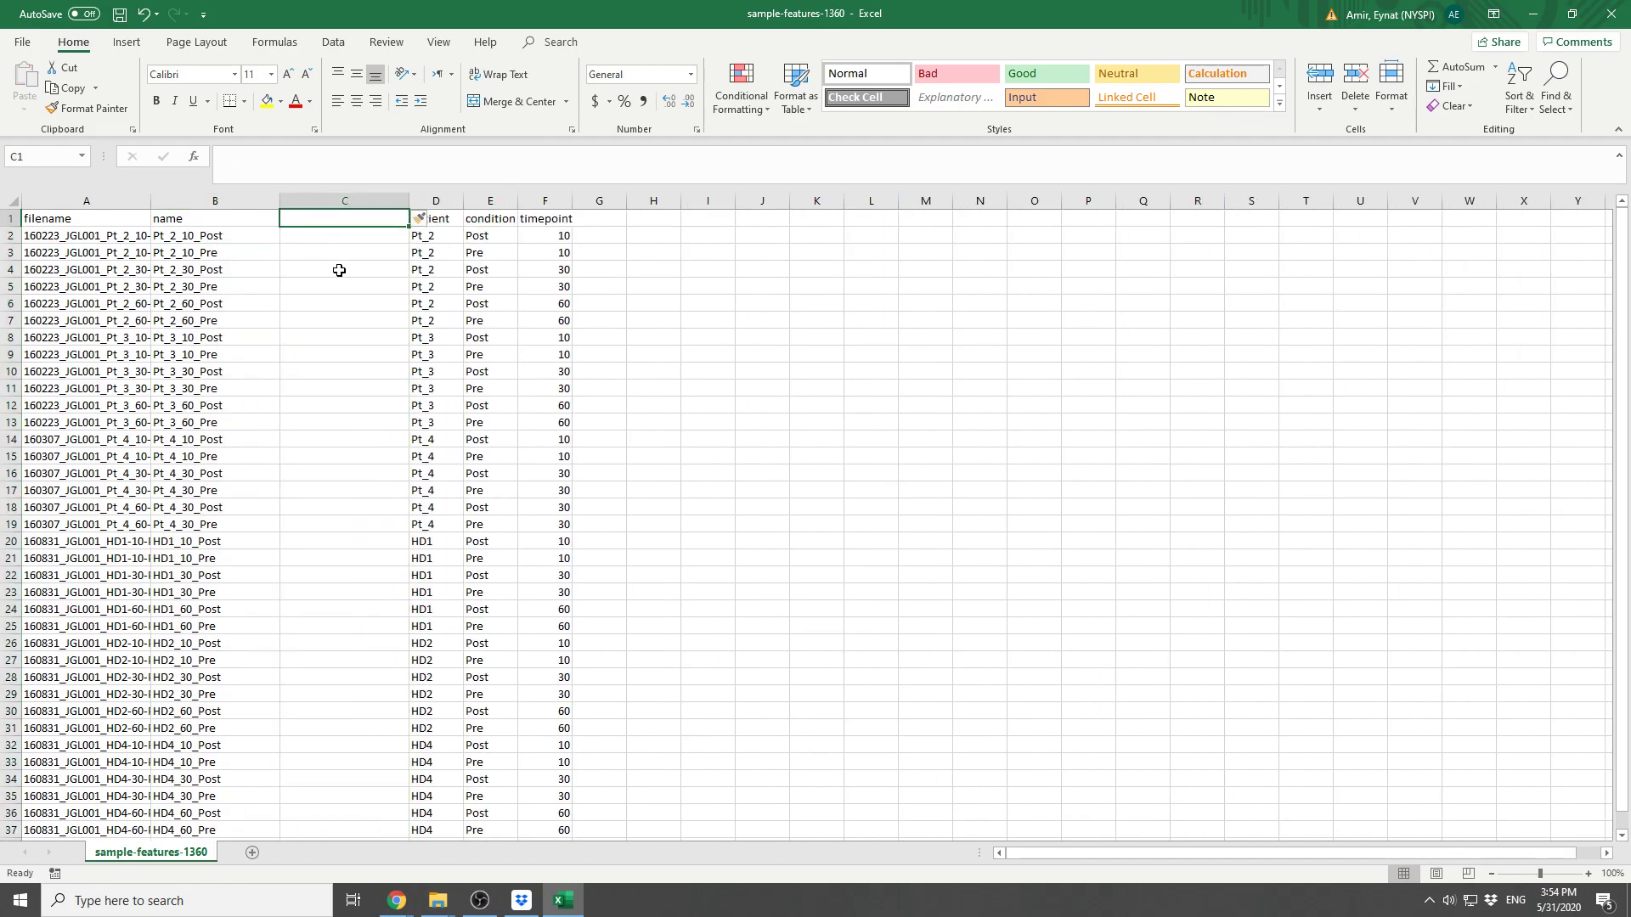
type("group")
key("Return")
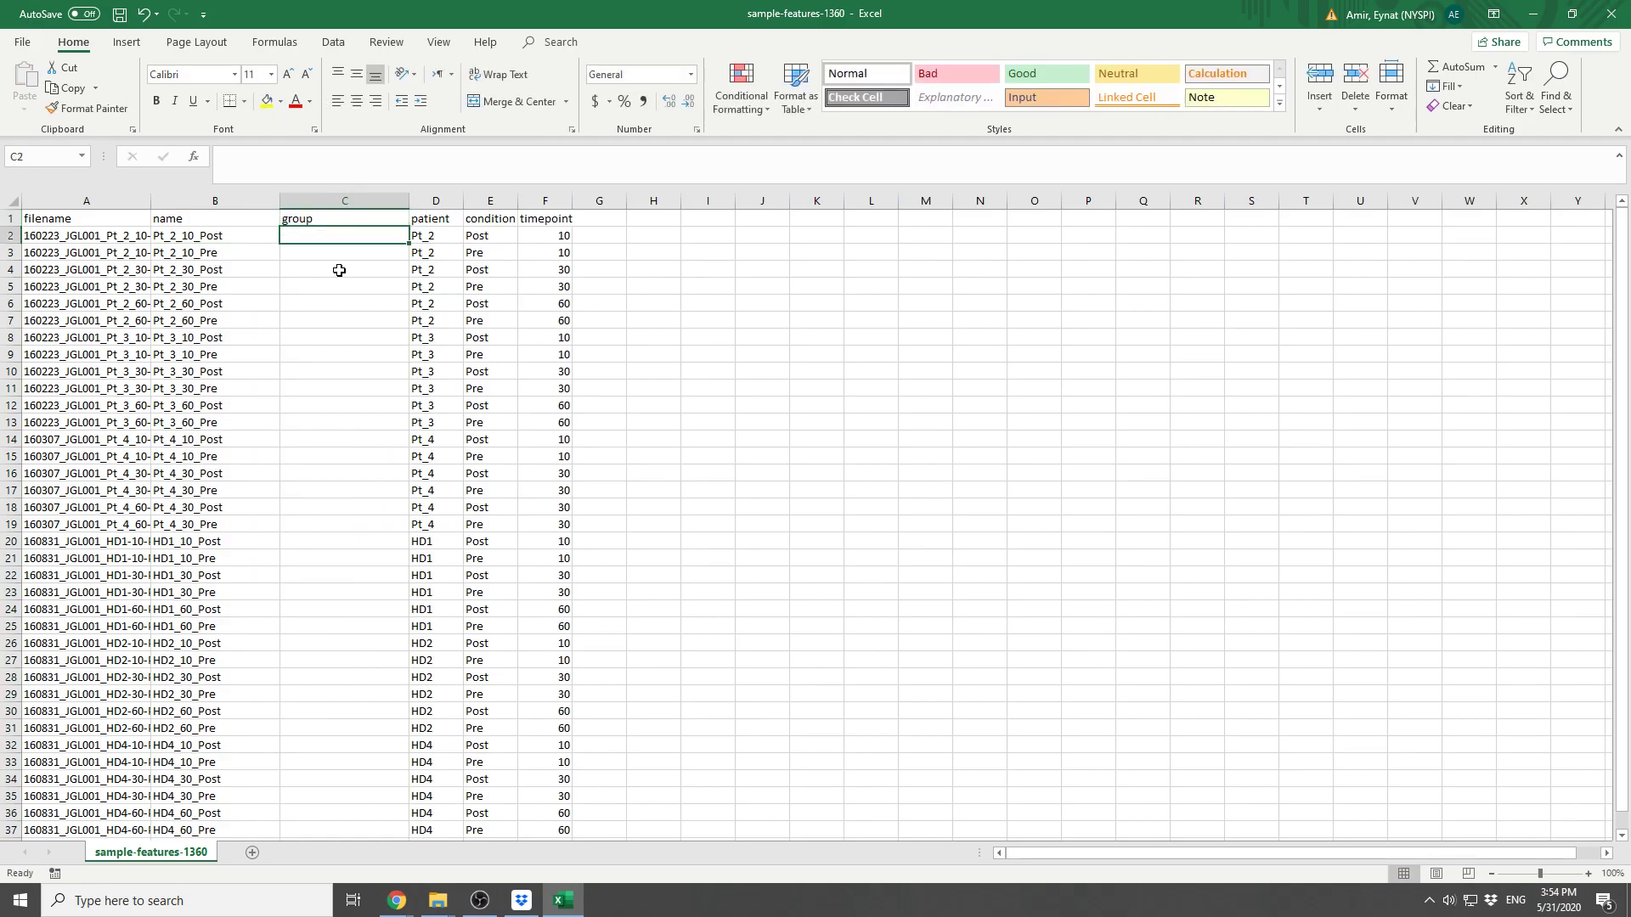
Step: Fill the group column with Patient for all Pt samples, C2 to C19
type("Patient")
key("Return")
type("Control")
key("Return")
key("Up")
key("Delete")
key("Up")
key("ctrl+c")
left_click(360, 526, "shift")
key("Return")
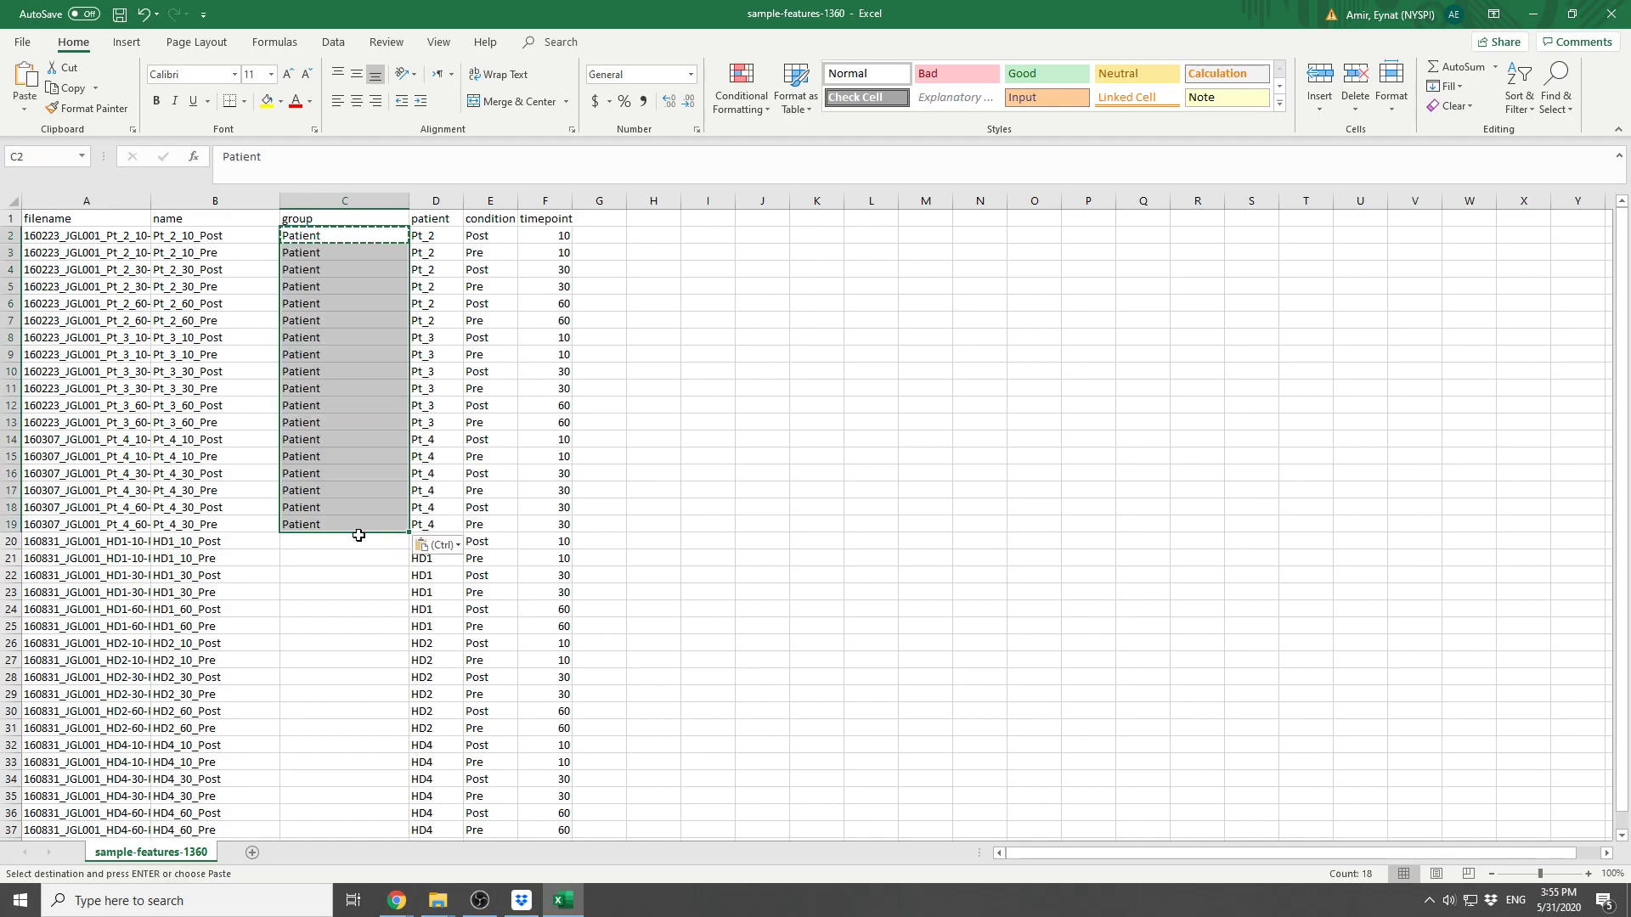
Step: Fill the group column with Control for all HD samples, C20 to C37, and save the file
left_click(357, 536)
type("Control")
key("ctrl+Return")
key("ctrl+c")
scroll(381, 543, "down", 2)
left_click(347, 728, "shift")
key("ctrl+v")
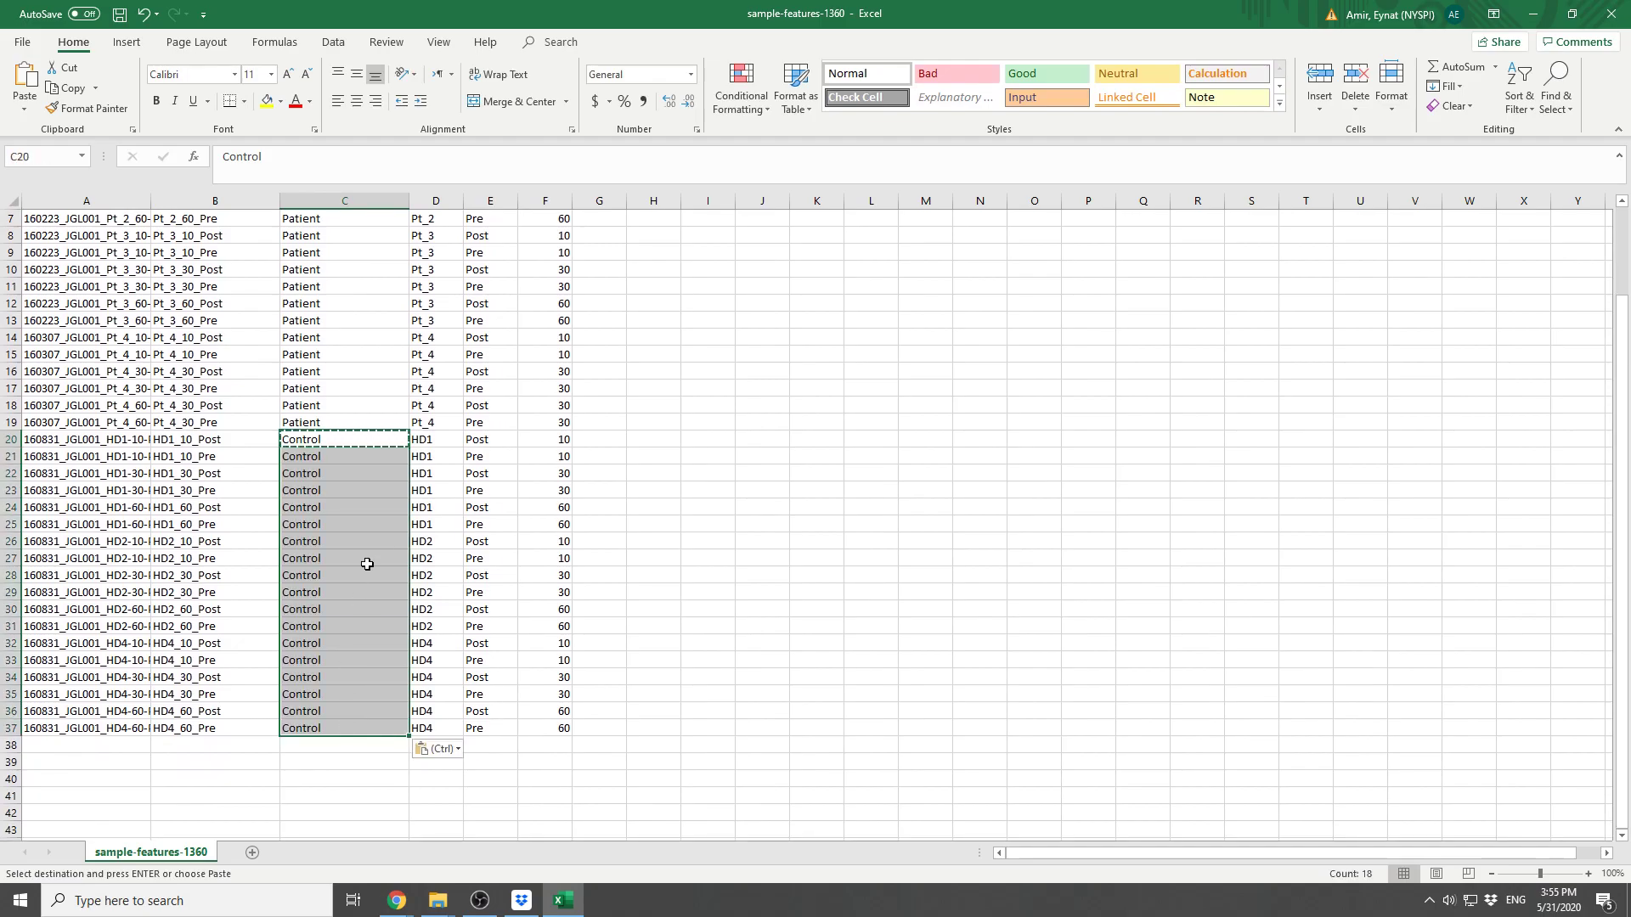
scroll(371, 419, "up", 2)
left_click(367, 403)
key("ctrl+s")
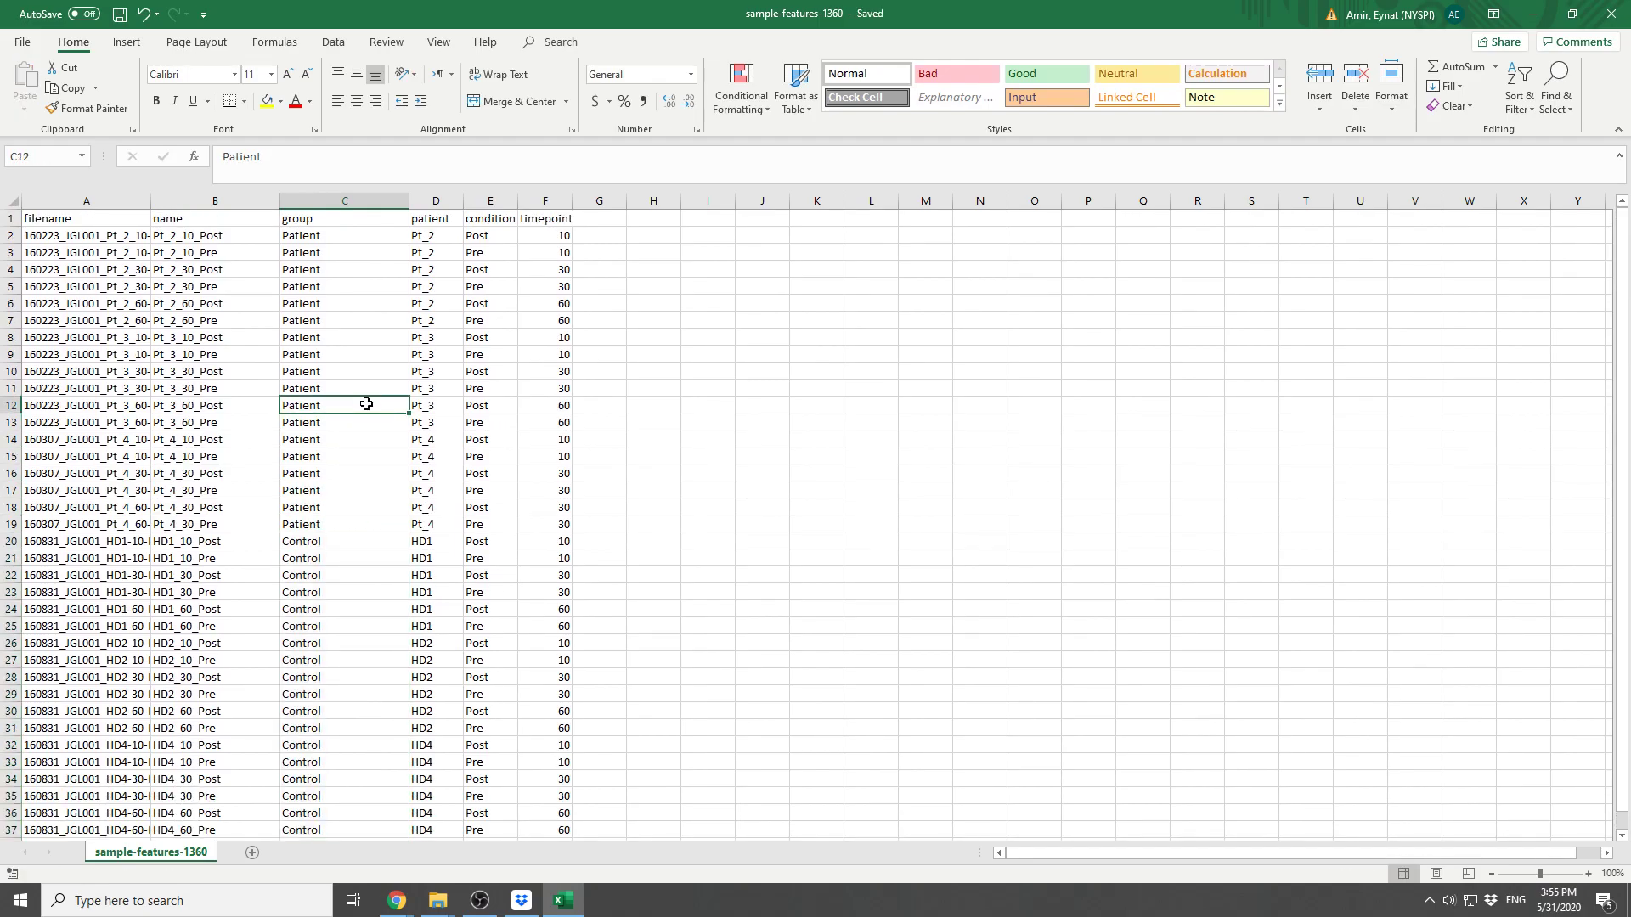
Step: Enter the header Timepoint_10 in cell H1
left_click(602, 304)
left_click(662, 222)
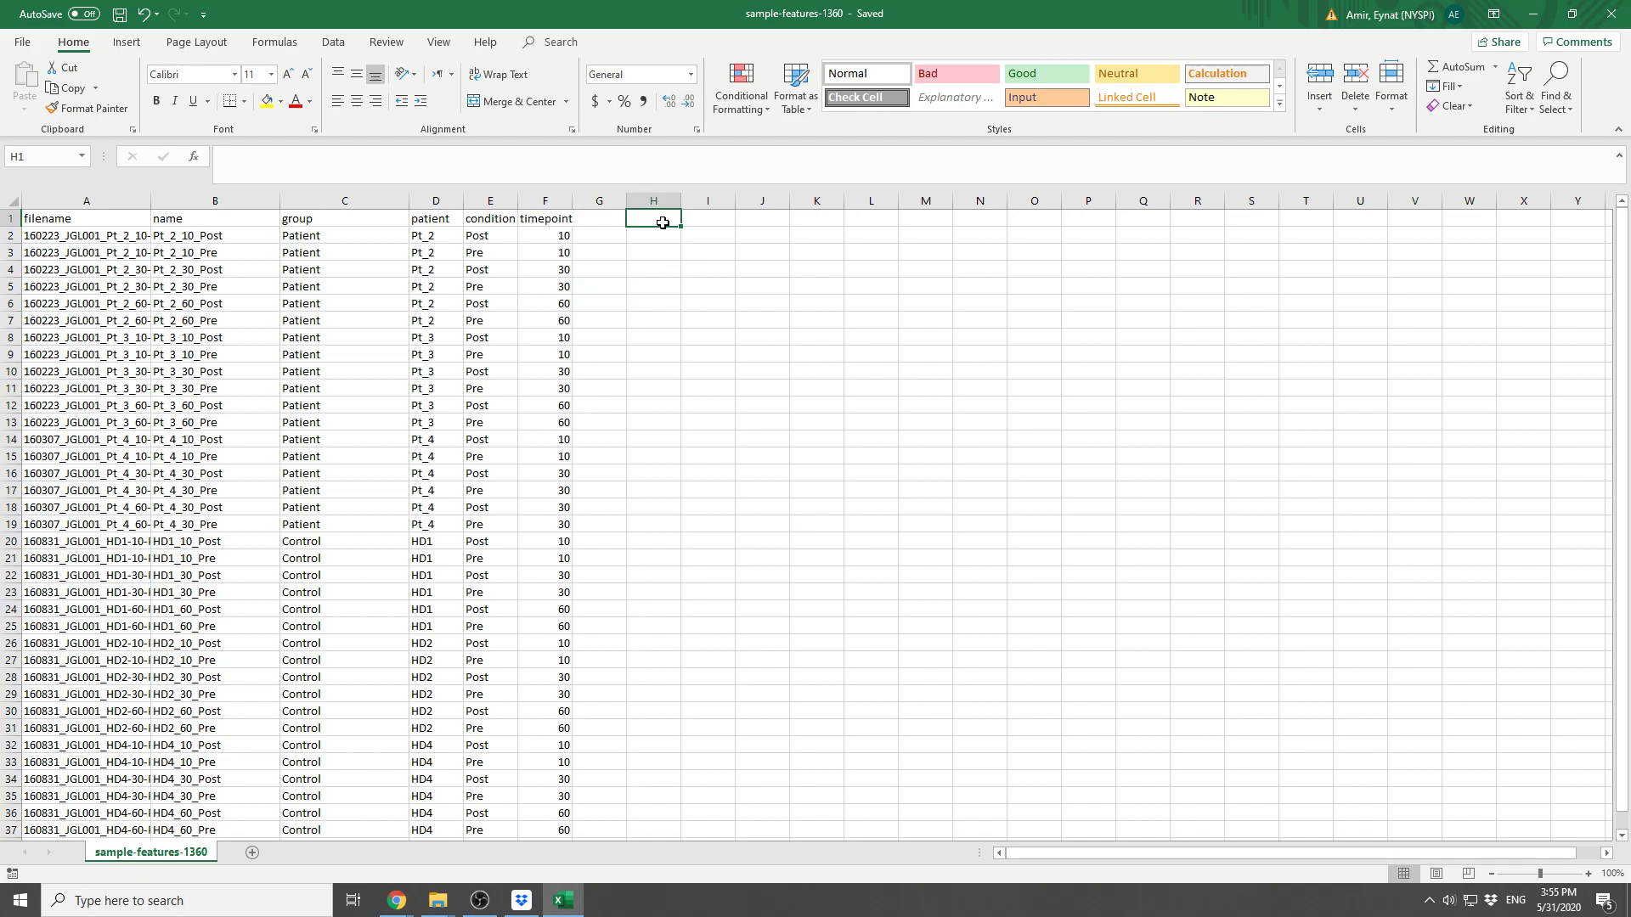
type("timepoint_")
key("BackSpace")
key("BackSpace")
key("BackSpace")
key("BackSpace")
key("BackSpace")
key("BackSpace")
key("BackSpace")
key("BackSpace")
key("BackSpace")
type("Timepoint_1")
key("Return")
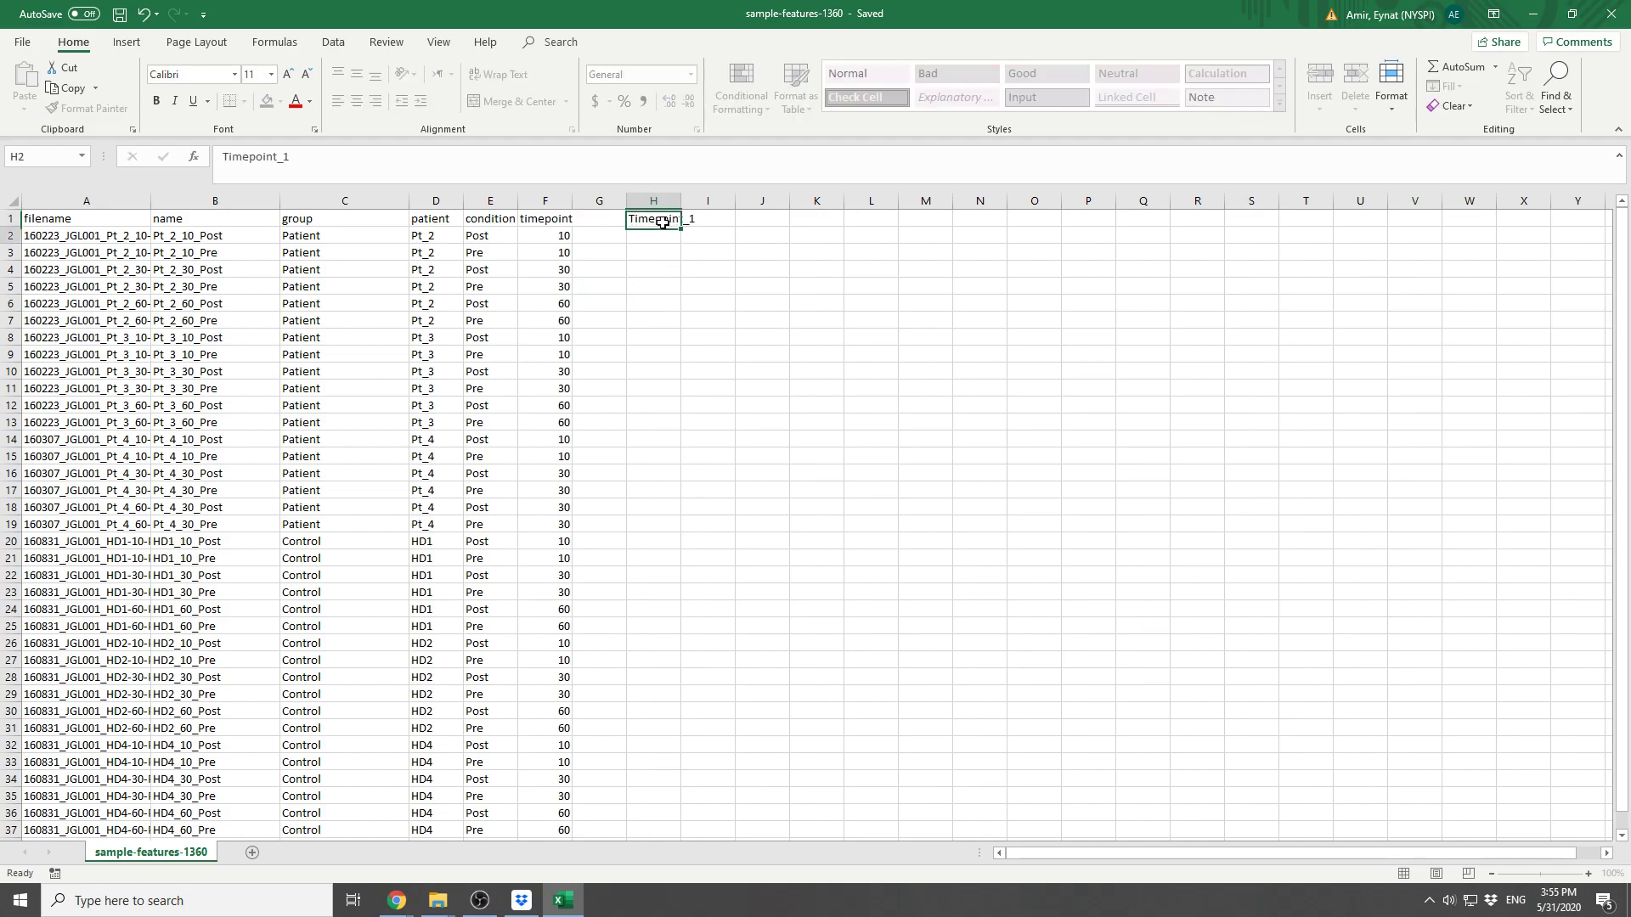
key("Up")
key("F2")
type("0")
key("Return")
Step: Copy the H1 header into I1 and change it to Timepoint_30
key("Up")
key("ctrl+c")
key("Right")
key("ctrl+v")
key("F2")
key("BackSpace")
key("BackSpace")
type("30")
key("Tab")
Step: Copy the I1 header into J1 as Timepoint_60, and widen columns H to J to fit their headers
key("Left")
key("ctrl+c")
key("Right")
key("ctrl+v")
key("F2")
key("BackSpace")
key("BackSpace")
type("60")
key("Return")
left_click_drag(653, 201, 788, 201)
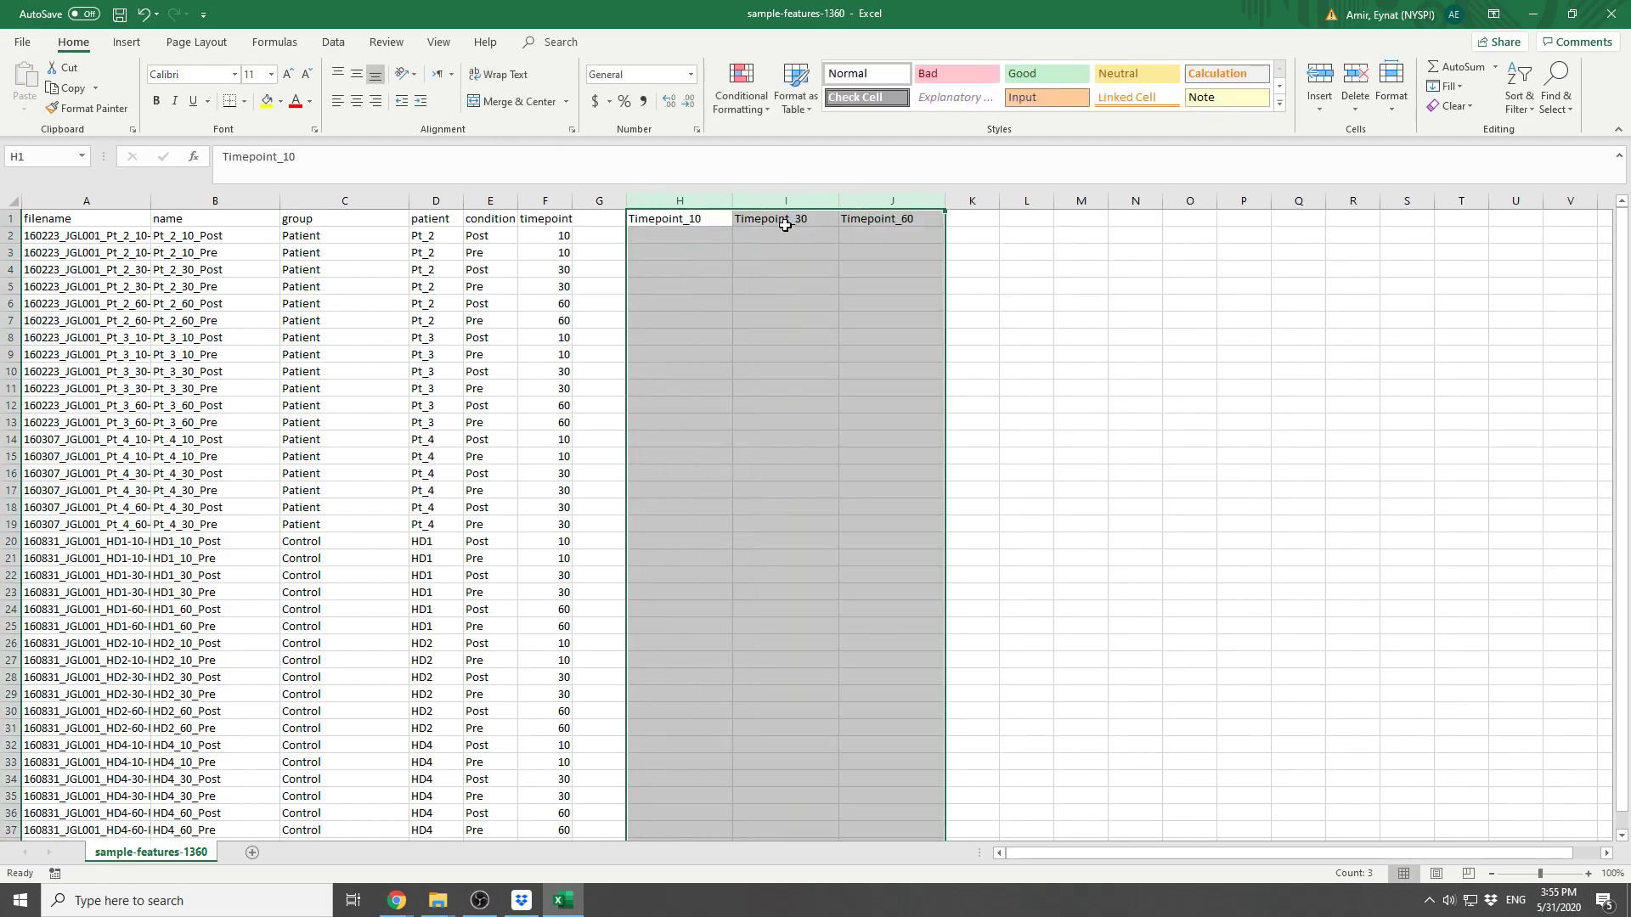
Step: Enter a CONCATENATE formula in G2 that joins the group in C2 and the condition in E2 with an underscore
left_click(617, 239)
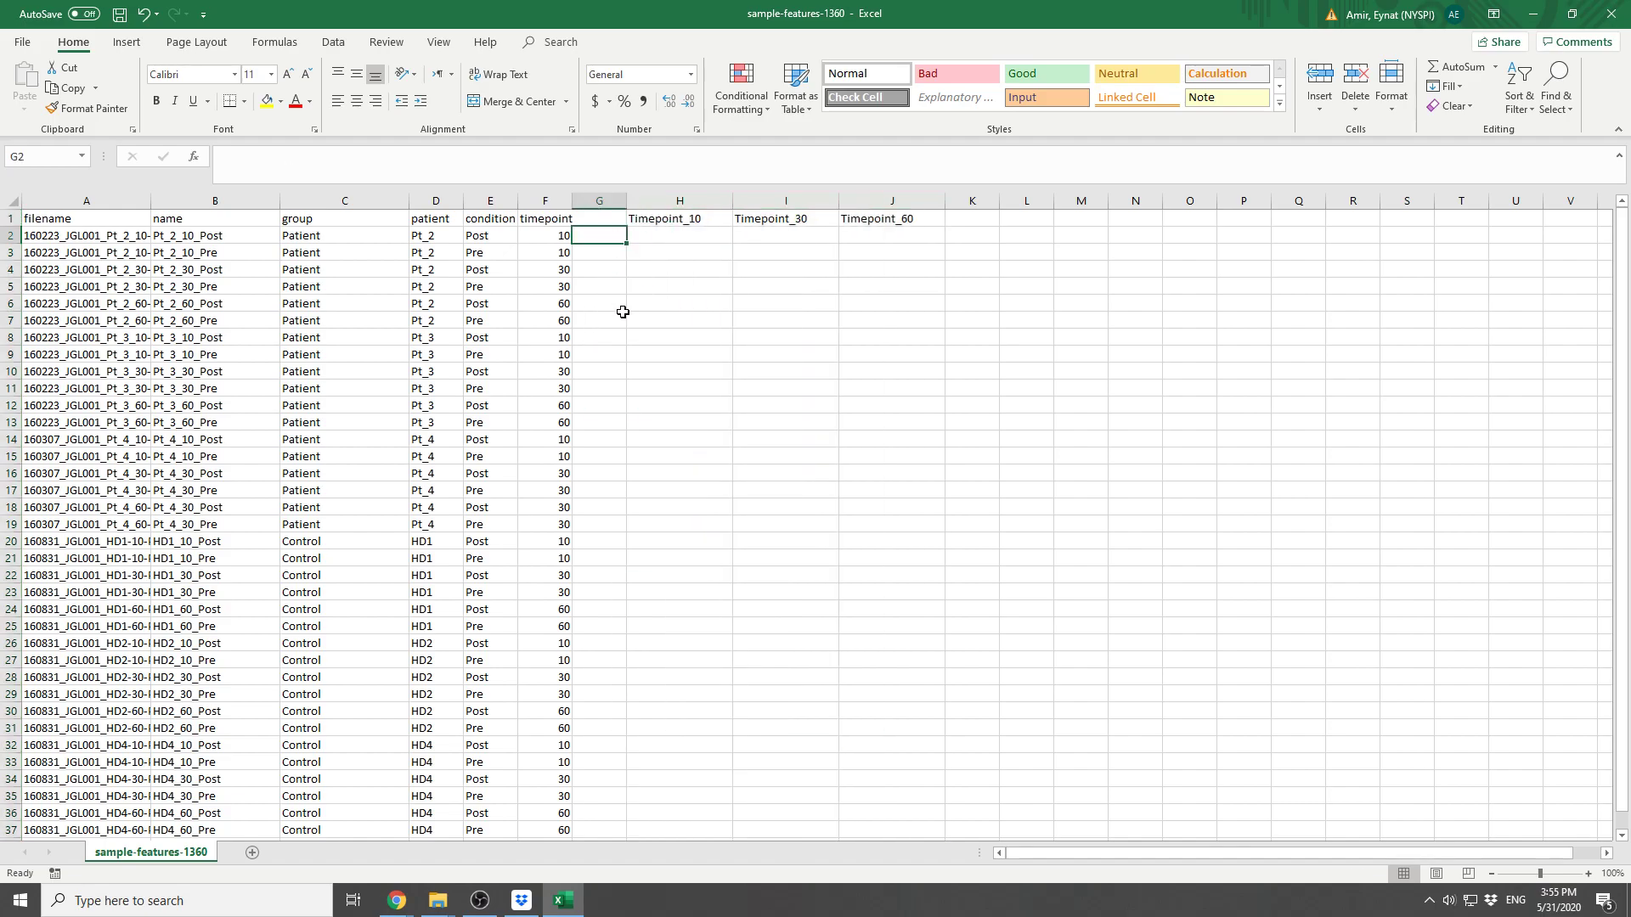
type("=")
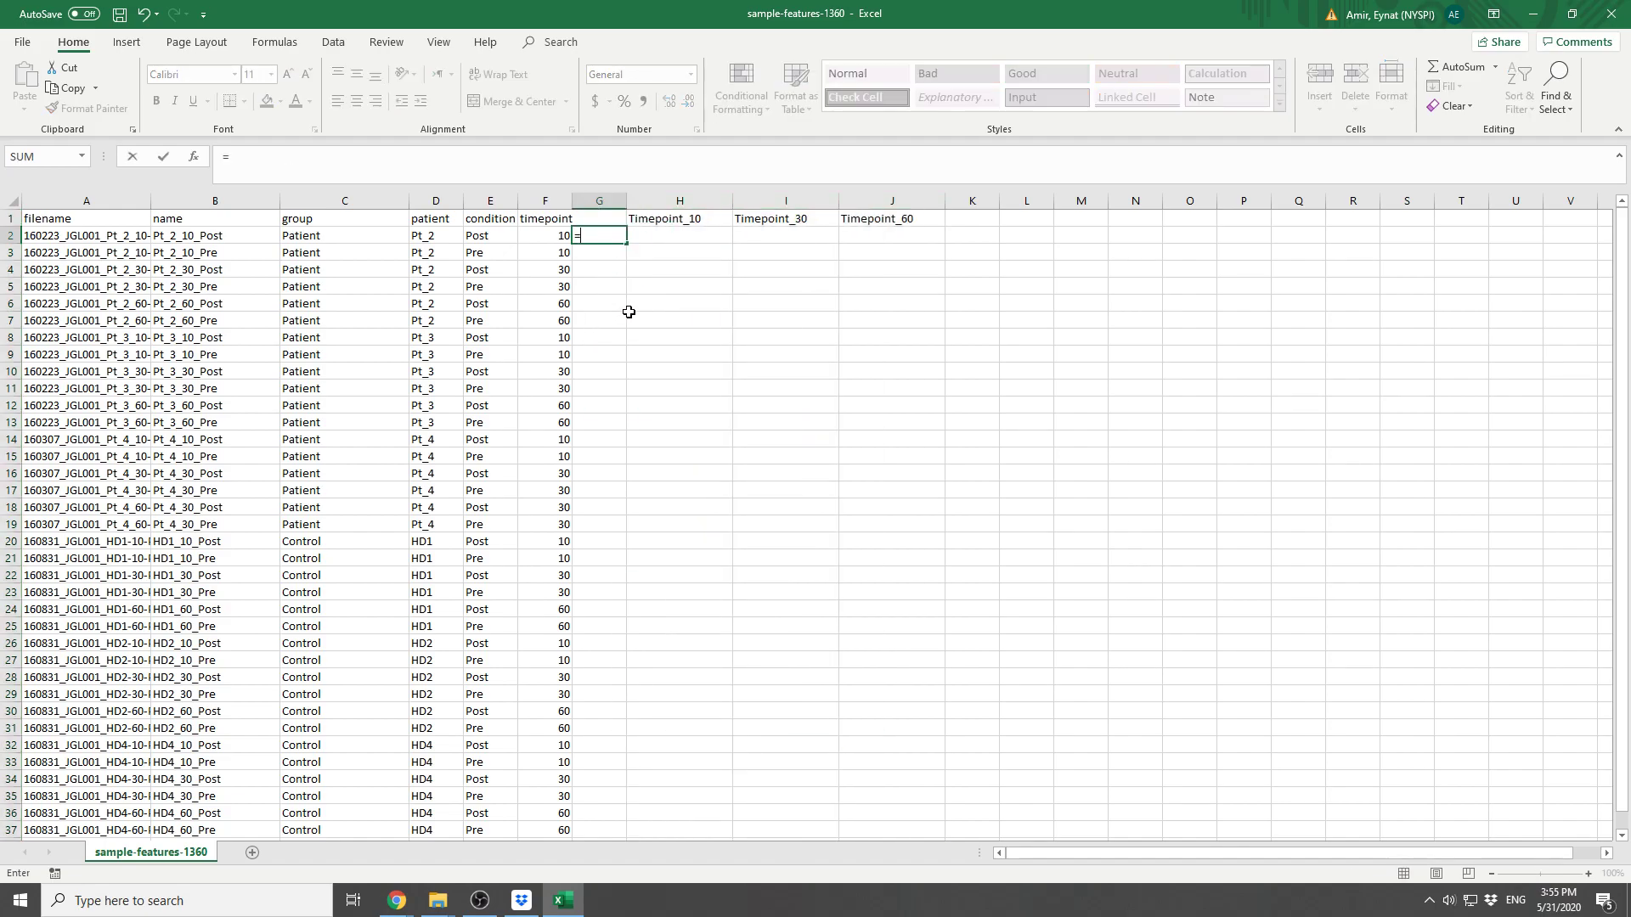
type("conca")
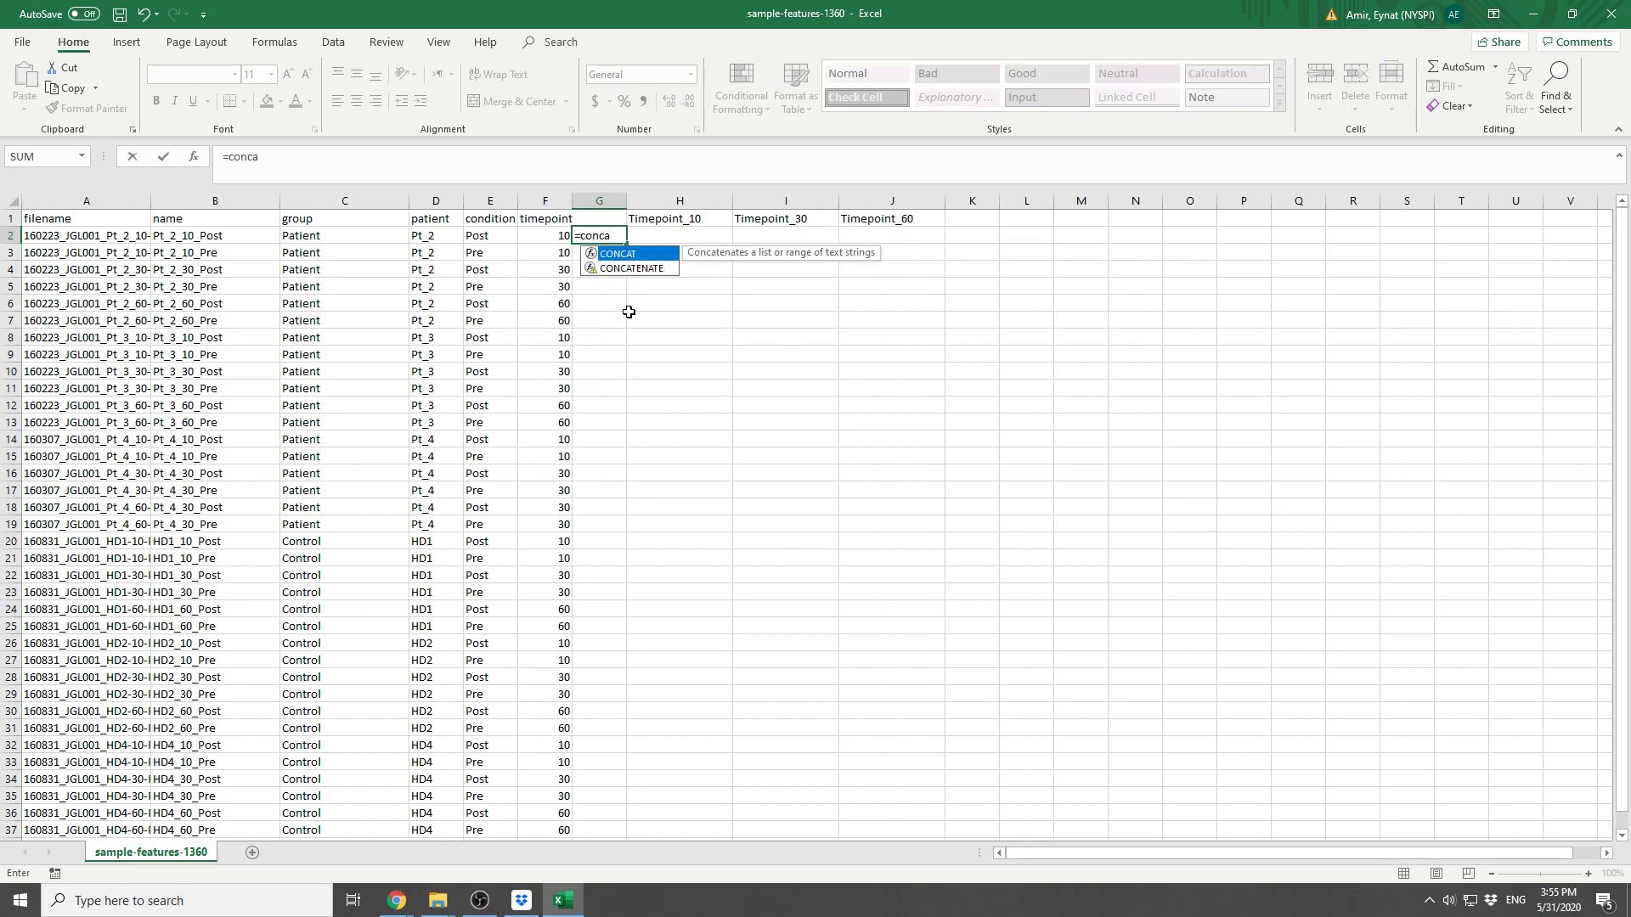
key("Down")
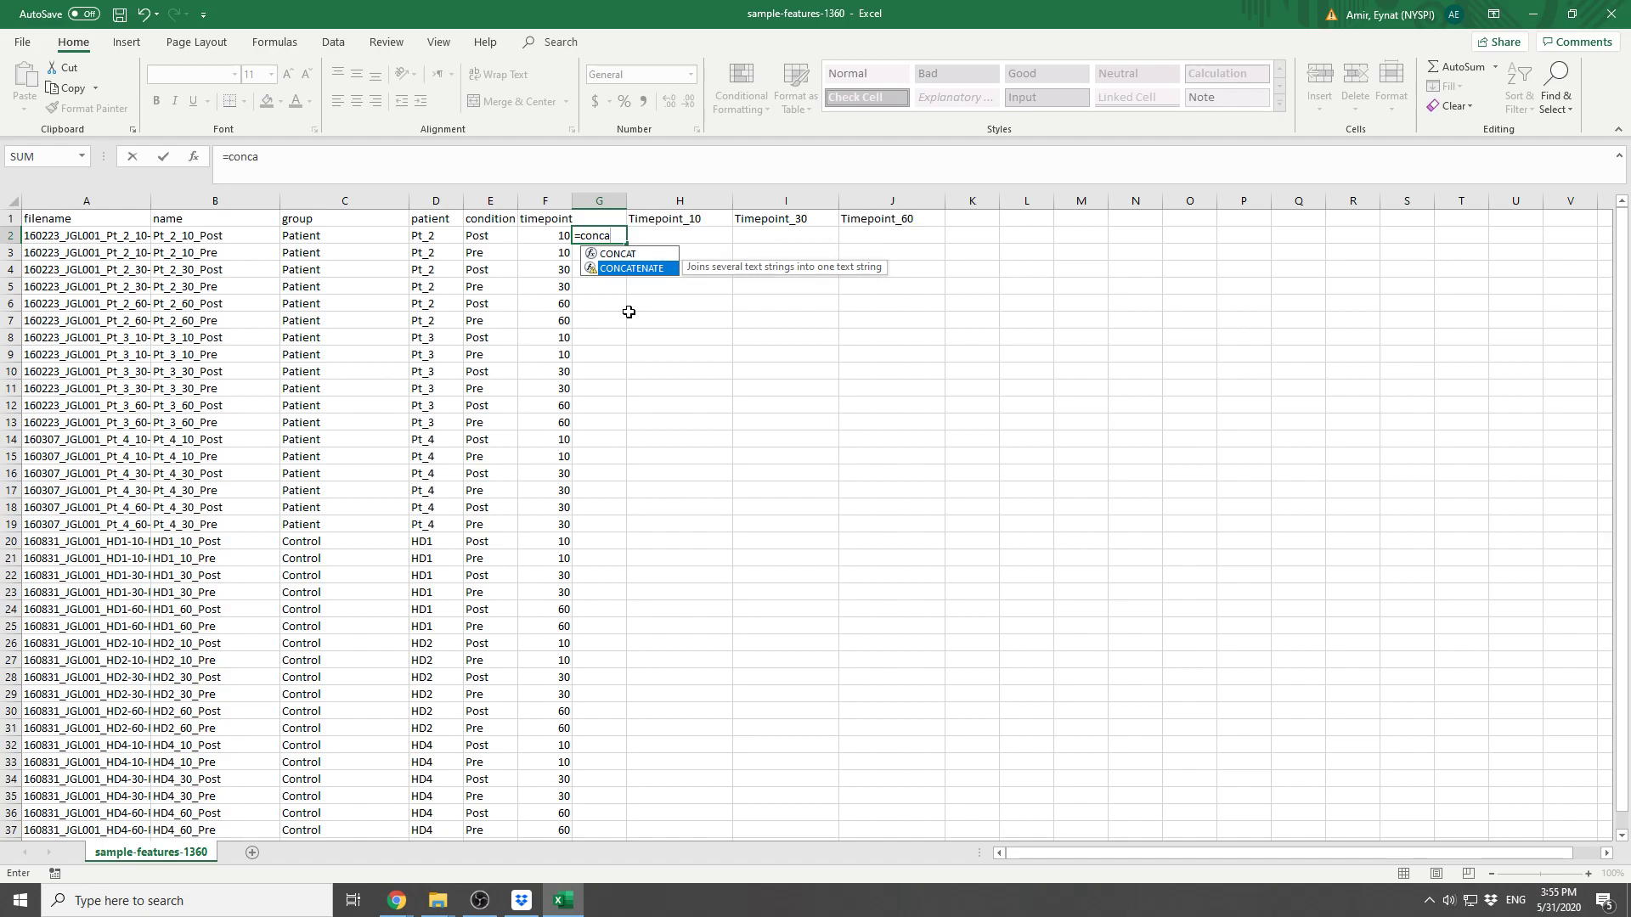
key("Return")
key("Up")
type("=conca")
key("Down")
type("ten")
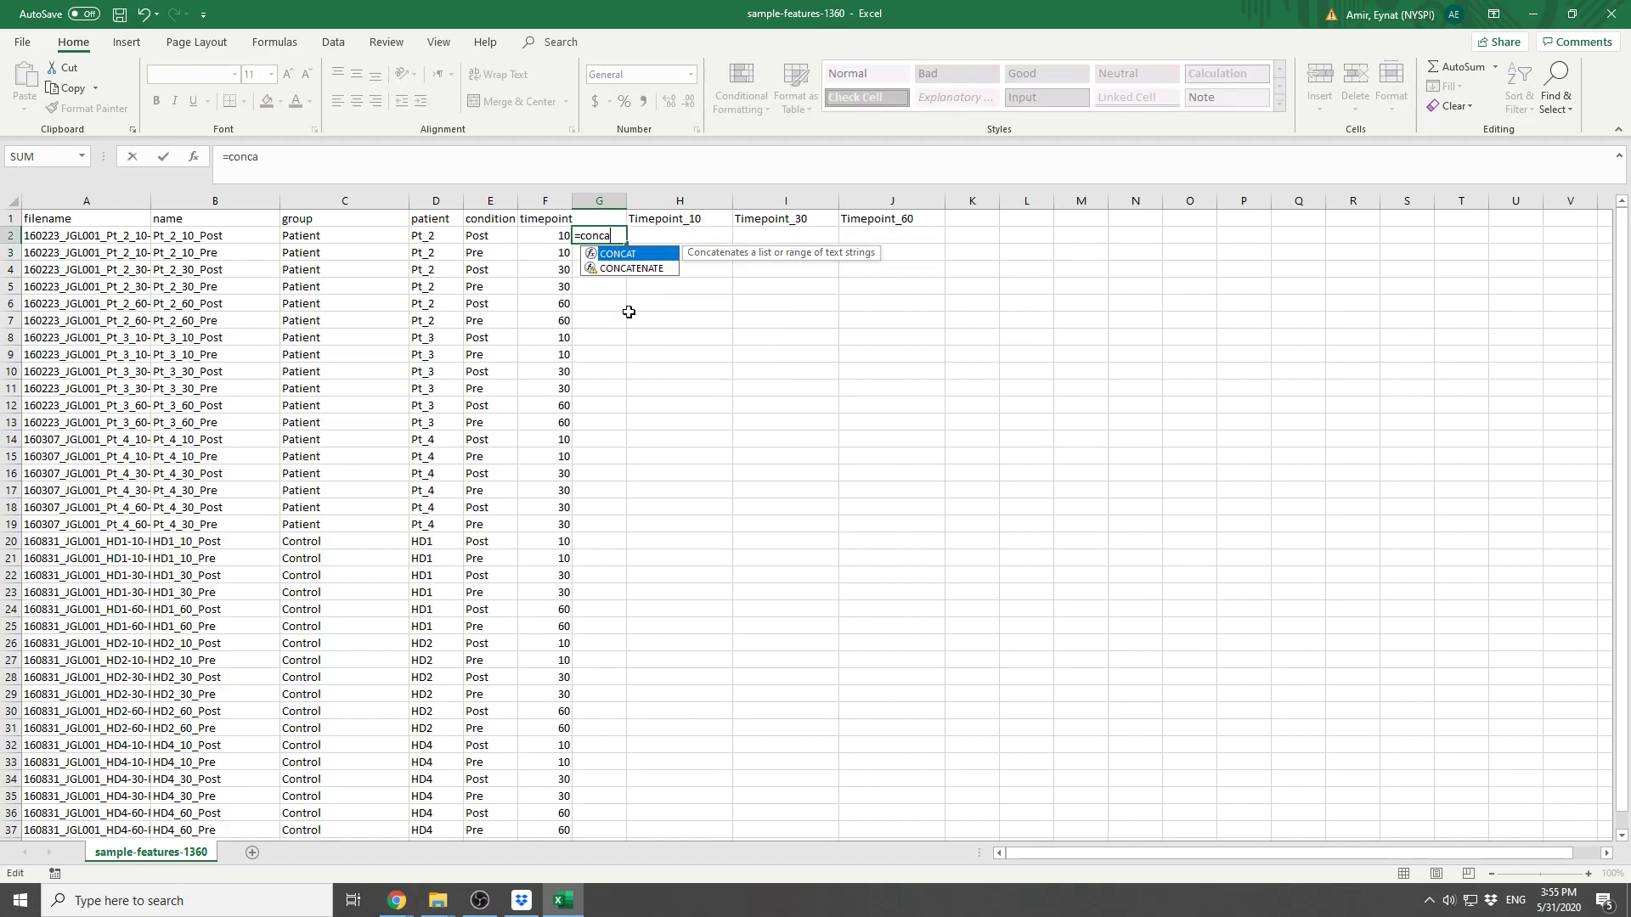
type("ate(")
key("Left")
key("Left")
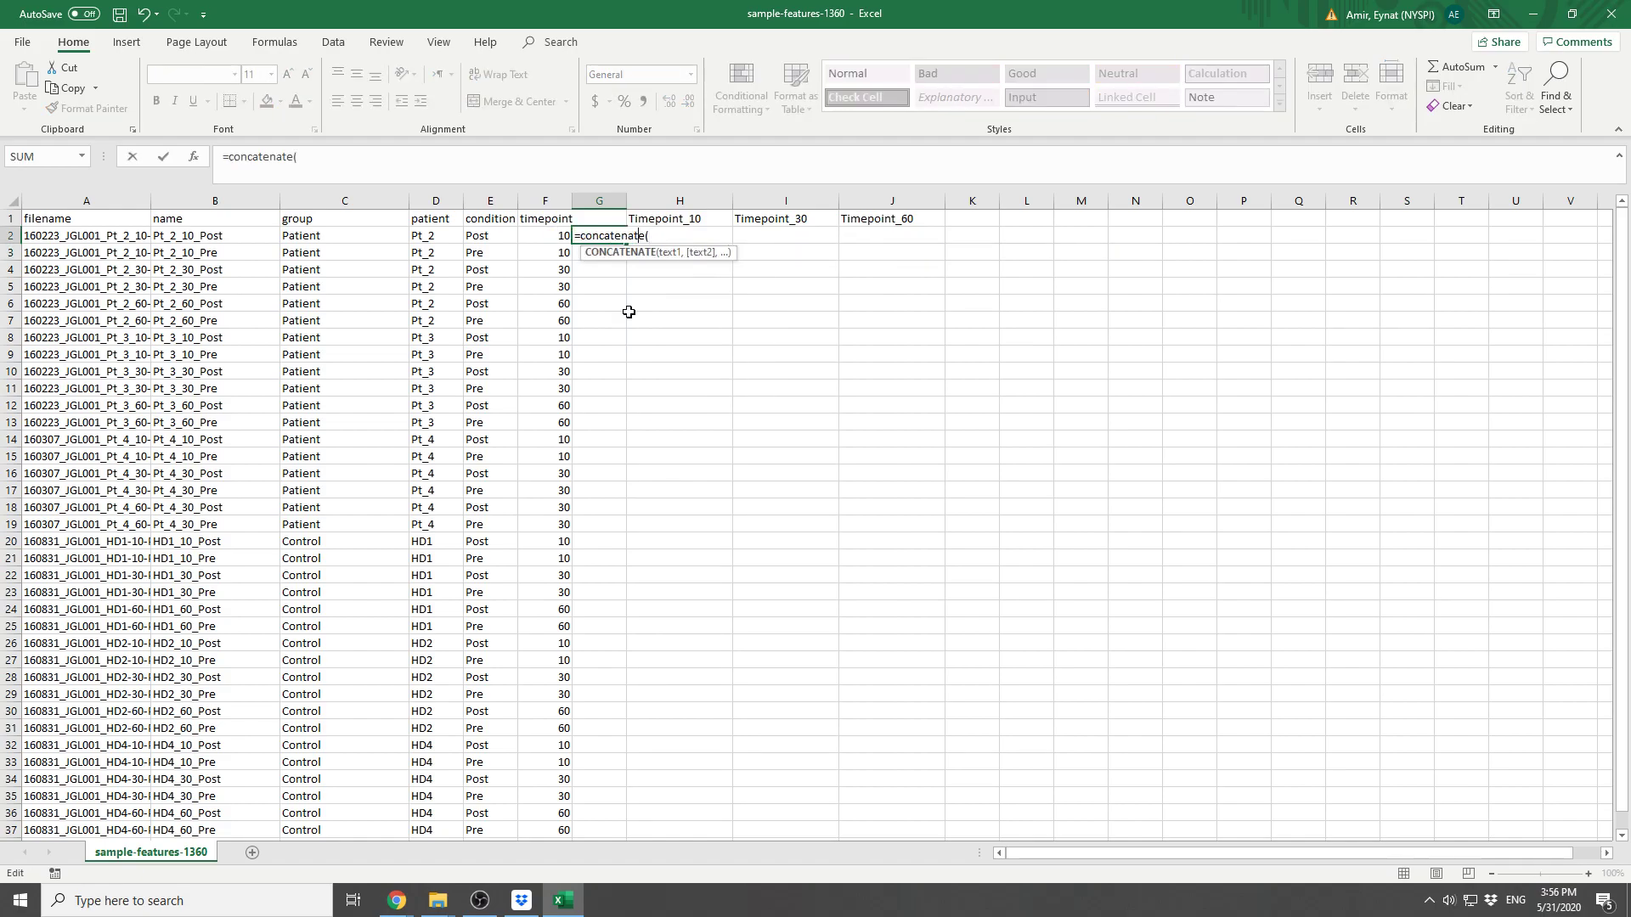
left_click(384, 231)
type(",\"_\",")
left_click(473, 234)
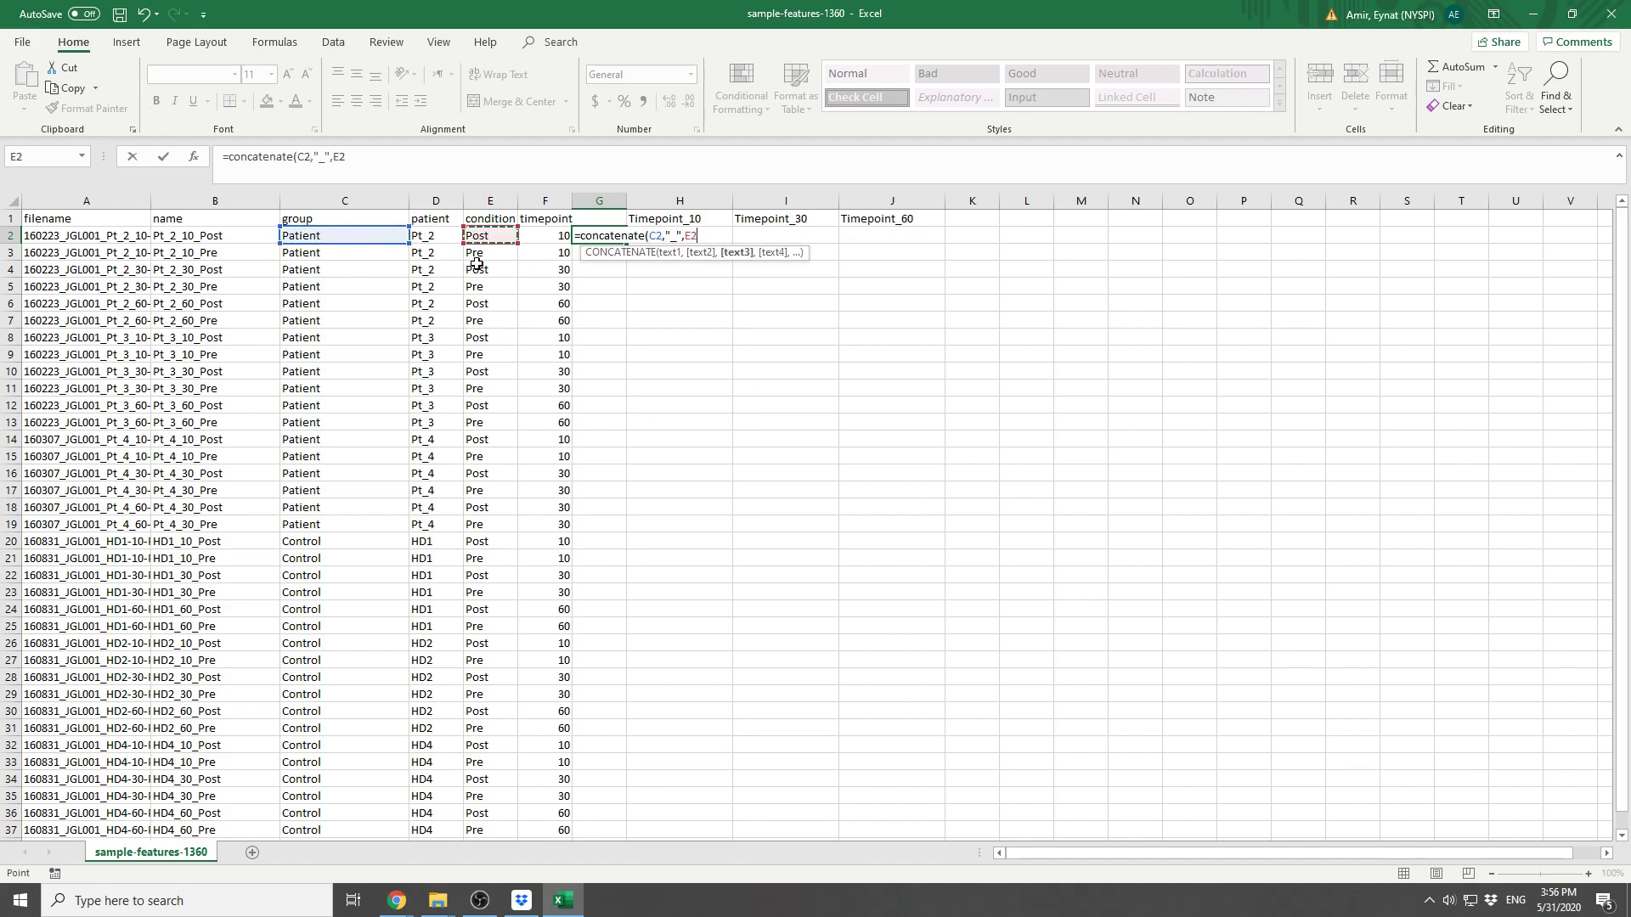
key("ctrl+Return")
Step: Copy the G2 formula down through G37
key("ctrl+c")
scroll(598, 564, "down", 5)
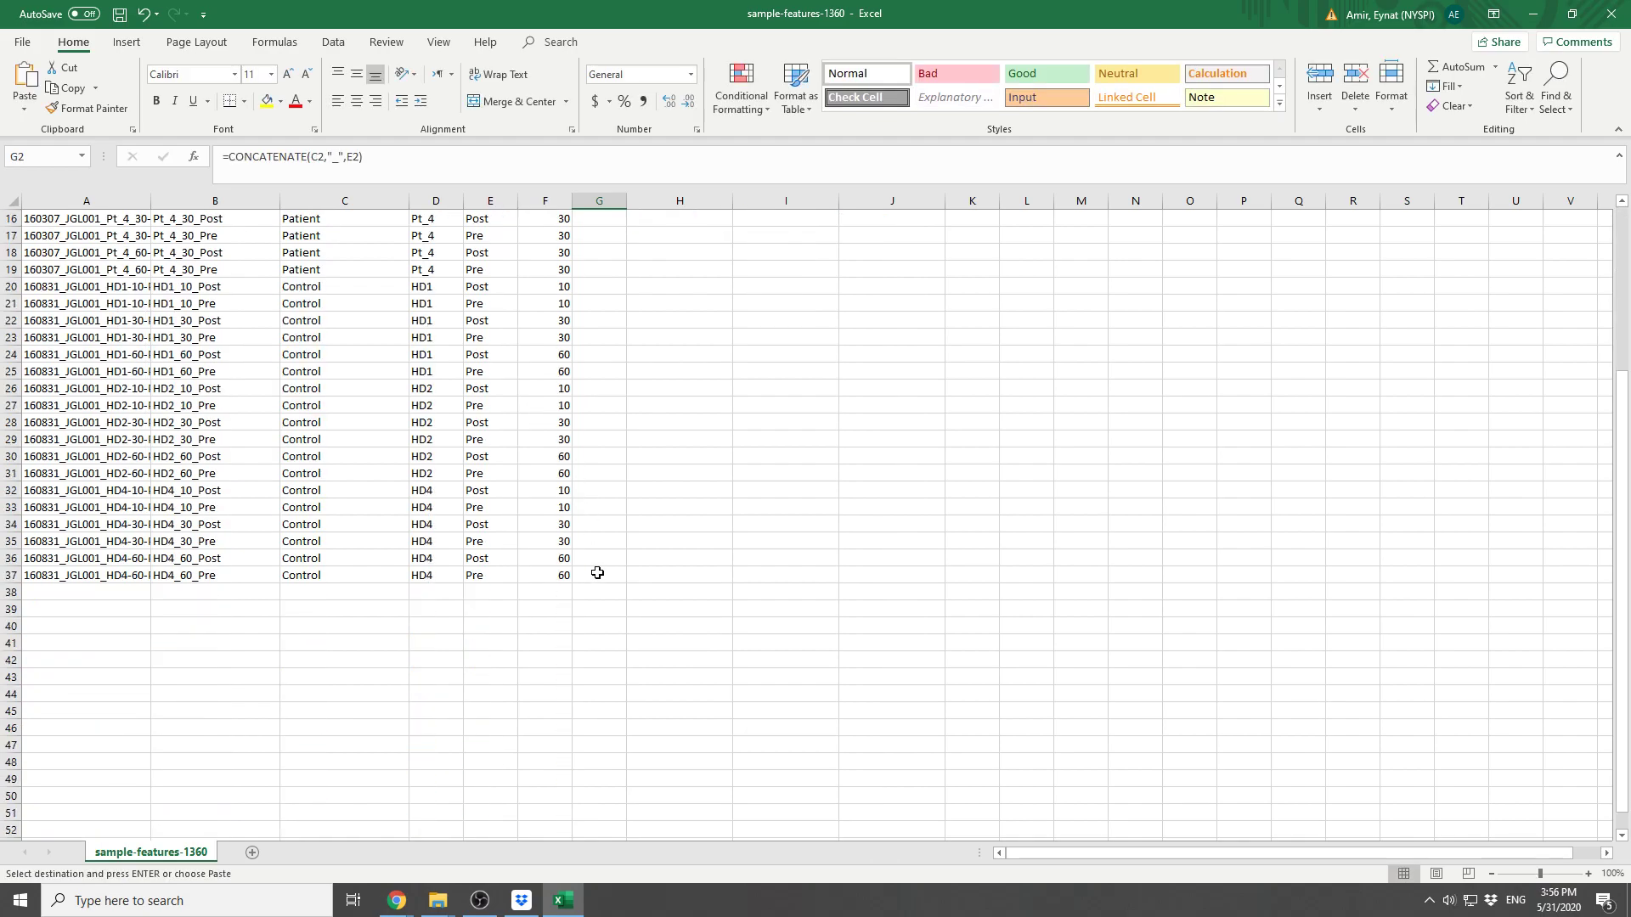
left_click(600, 576, "shift")
key("ctrl+v")
scroll(619, 491, "up", 3)
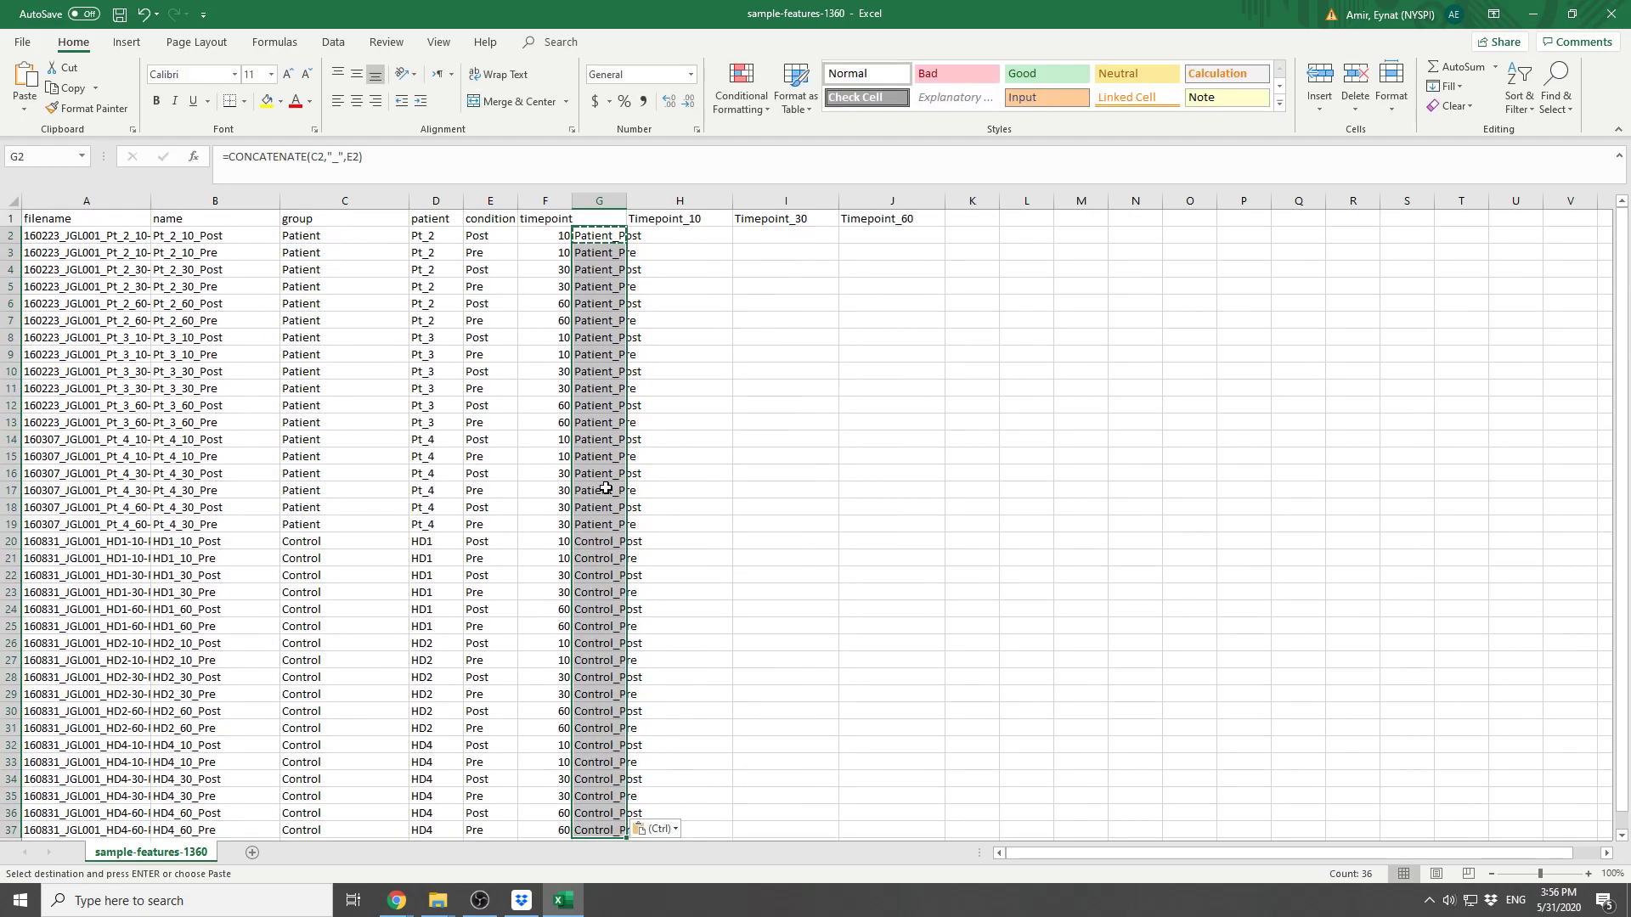
Step: Convert the formulas in G2:G37 to plain values with Paste Special
scroll(603, 477, "up", 2)
key("alt+e")
key("s")
left_click(897, 470)
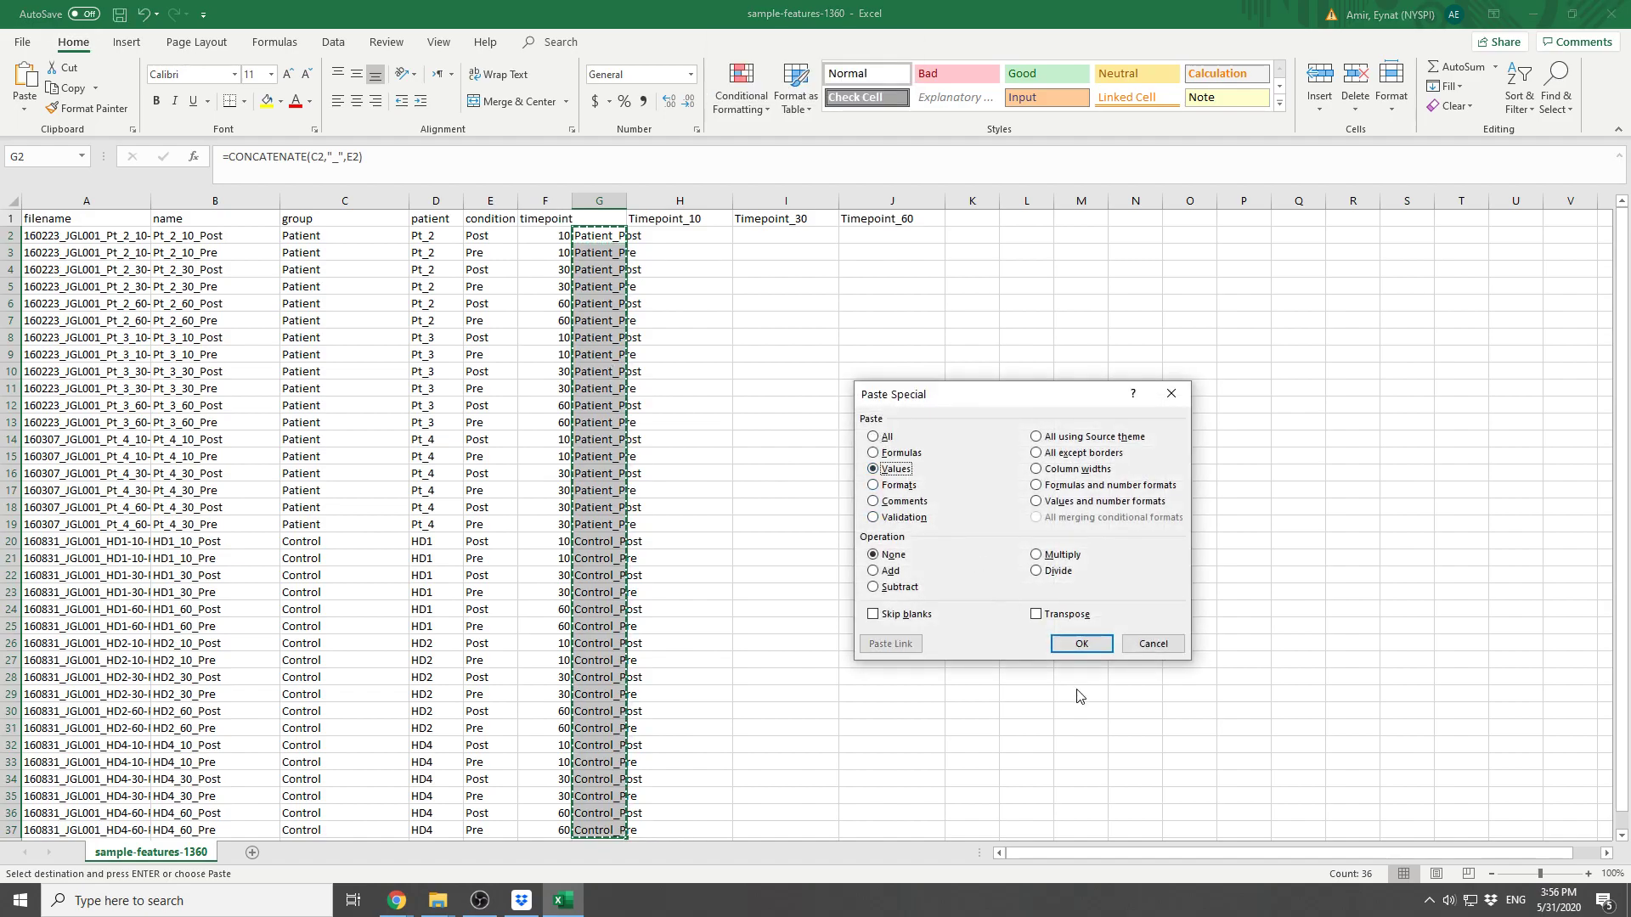
left_click(1081, 643)
key("alt+e")
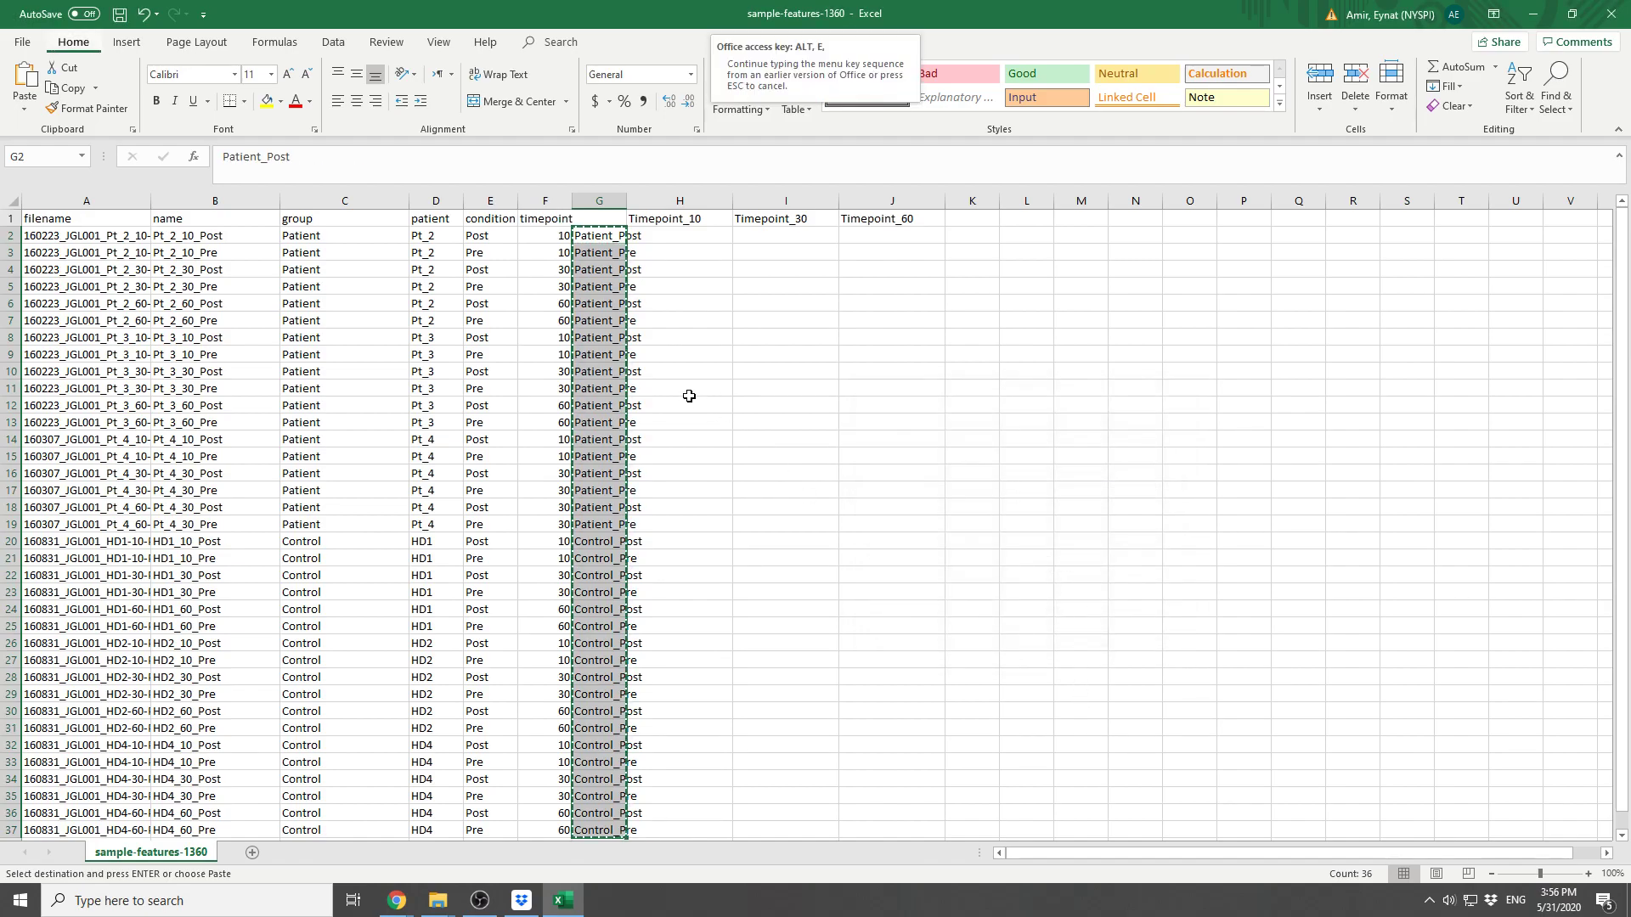
key("s")
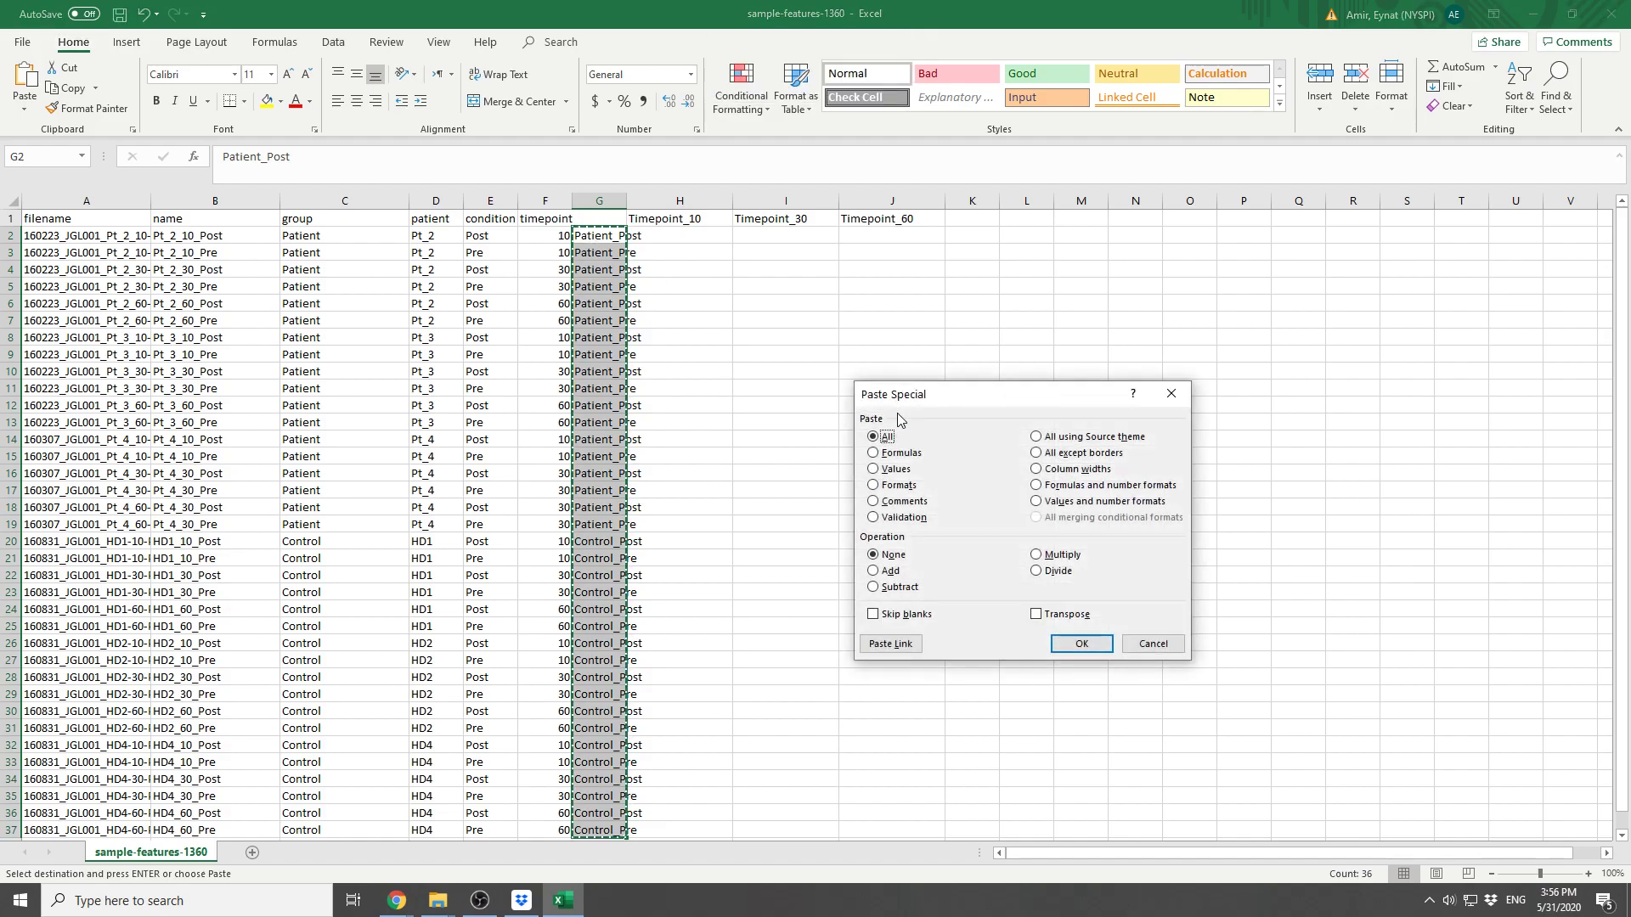
key("Escape")
Step: Replace every Patient_ with P_ in the selected combined labels of column G
key("alt+e")
key("e")
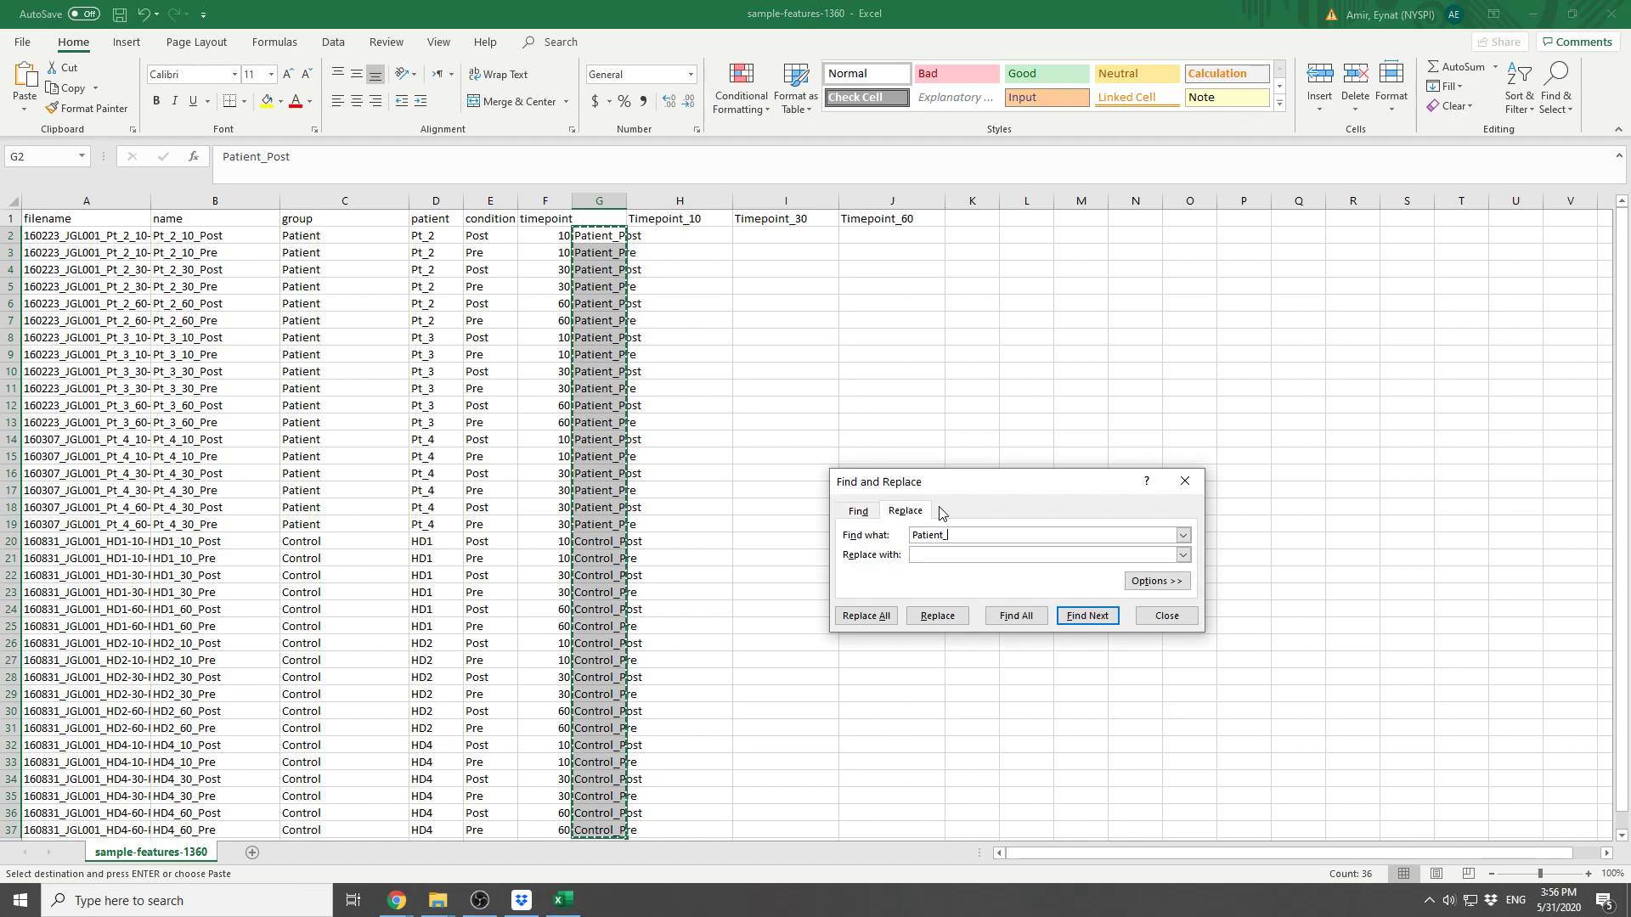
left_click(865, 616)
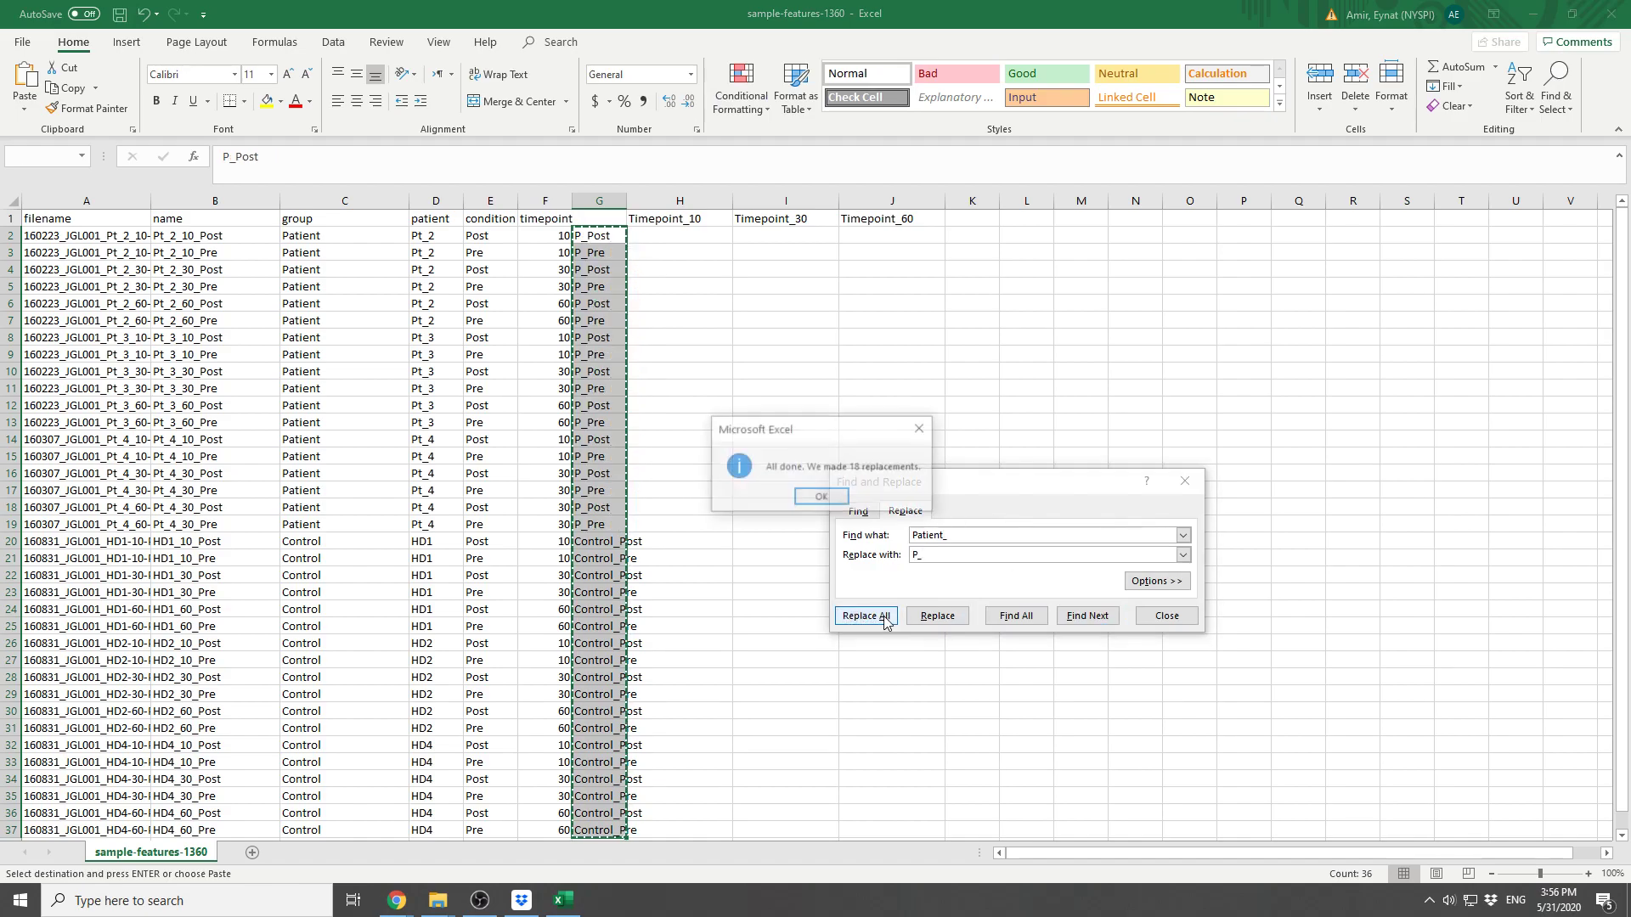
left_click(817, 502)
Step: Replace every Control_ with C_ in the column G labels and close Find and Replace
left_click(967, 534)
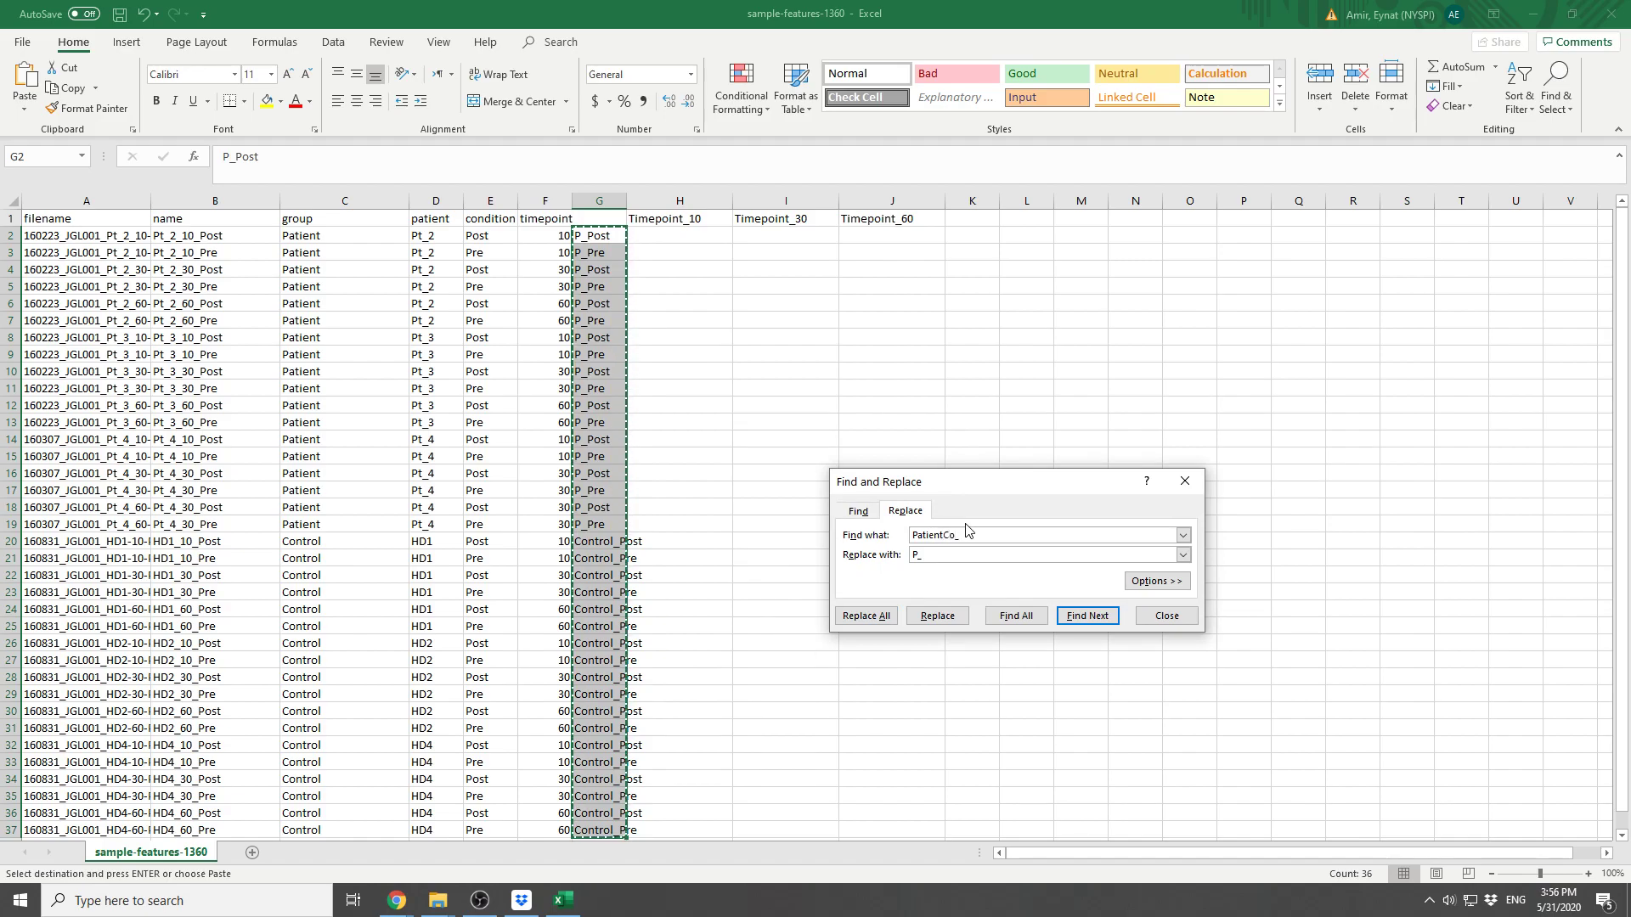
key("Delete")
left_click(866, 615)
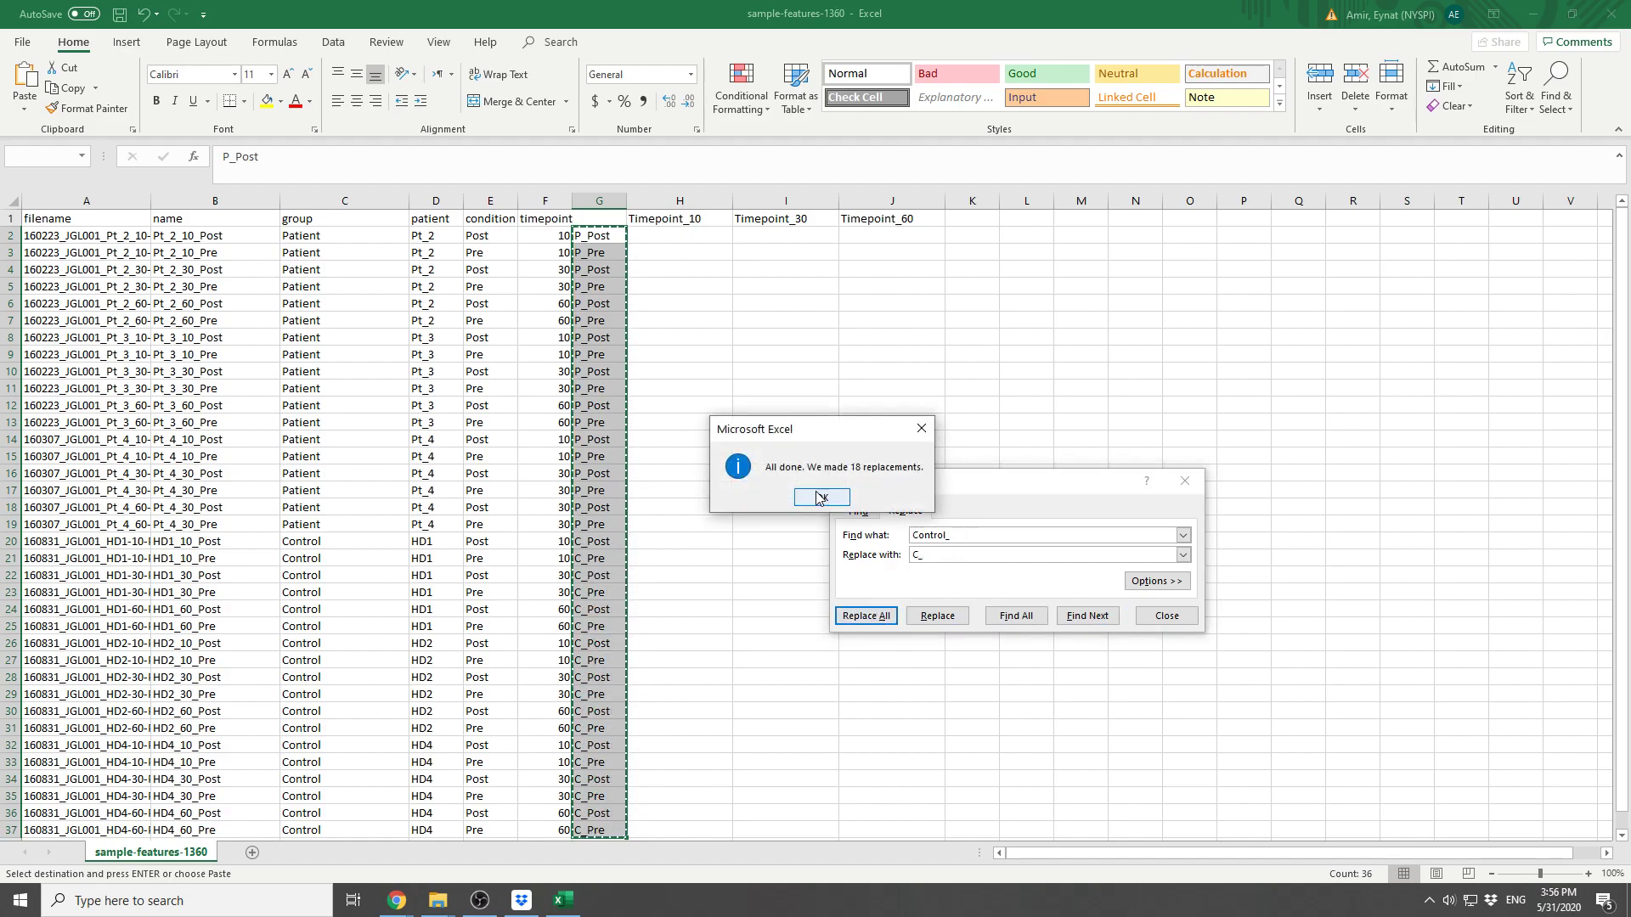
left_click(818, 500)
left_click(1169, 617)
Step: Paste the column G labels into the Timepoint_10, Timepoint_30 and Timepoint_60 columns, starting in row 2
left_click(680, 236)
key("ctrl+v")
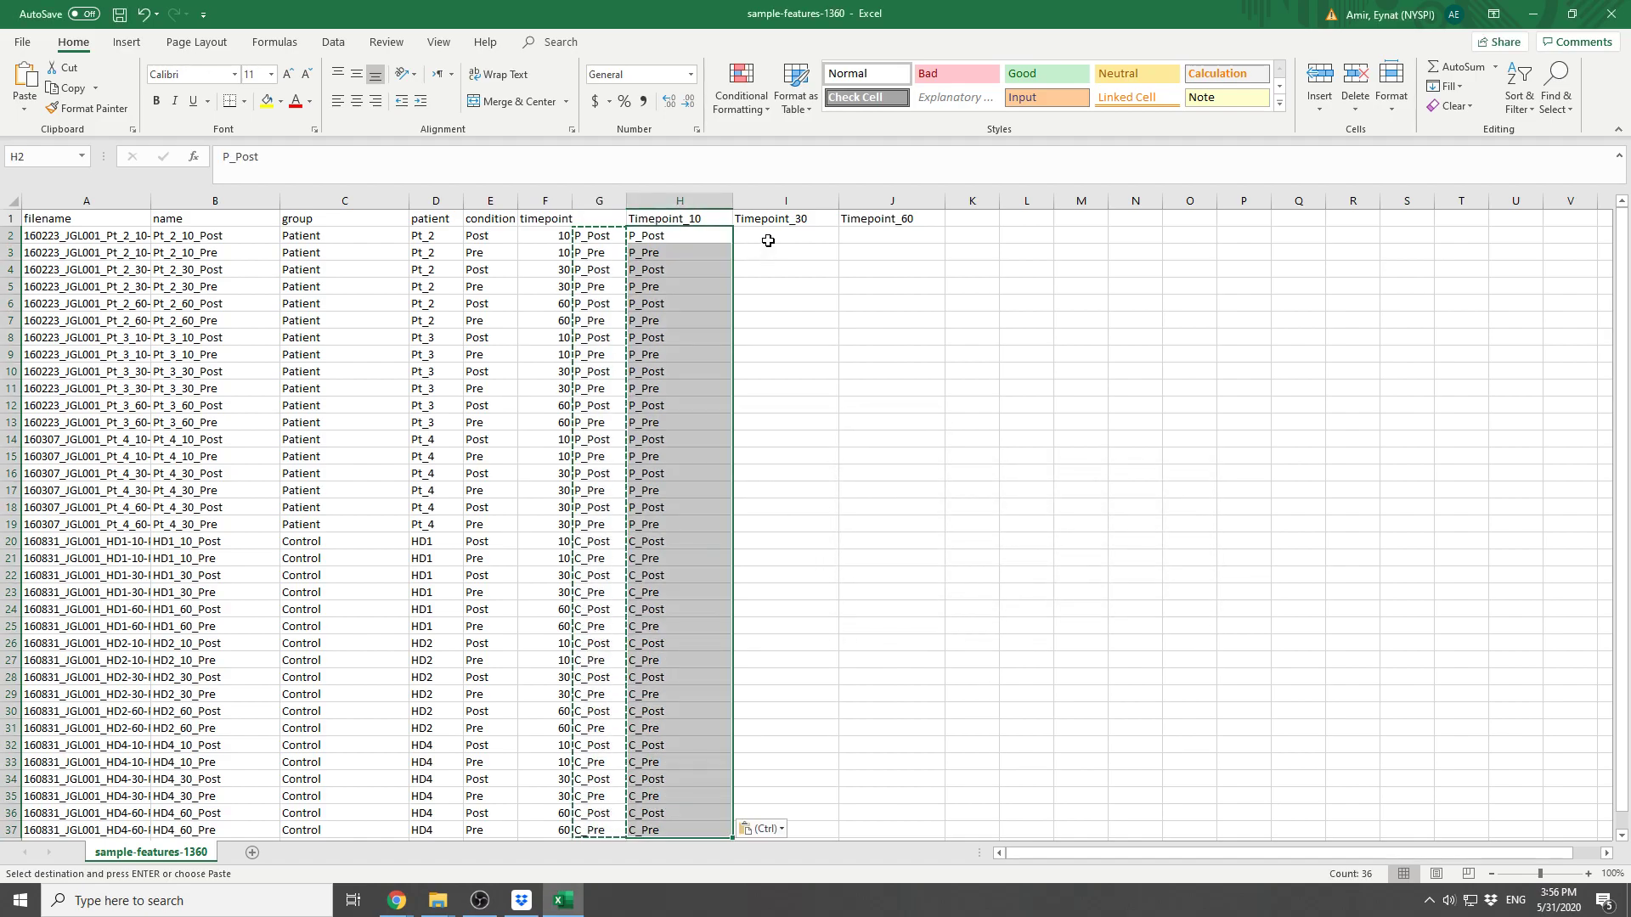
left_click(782, 236)
key("ctrl+v")
left_click(884, 237)
key("ctrl+v")
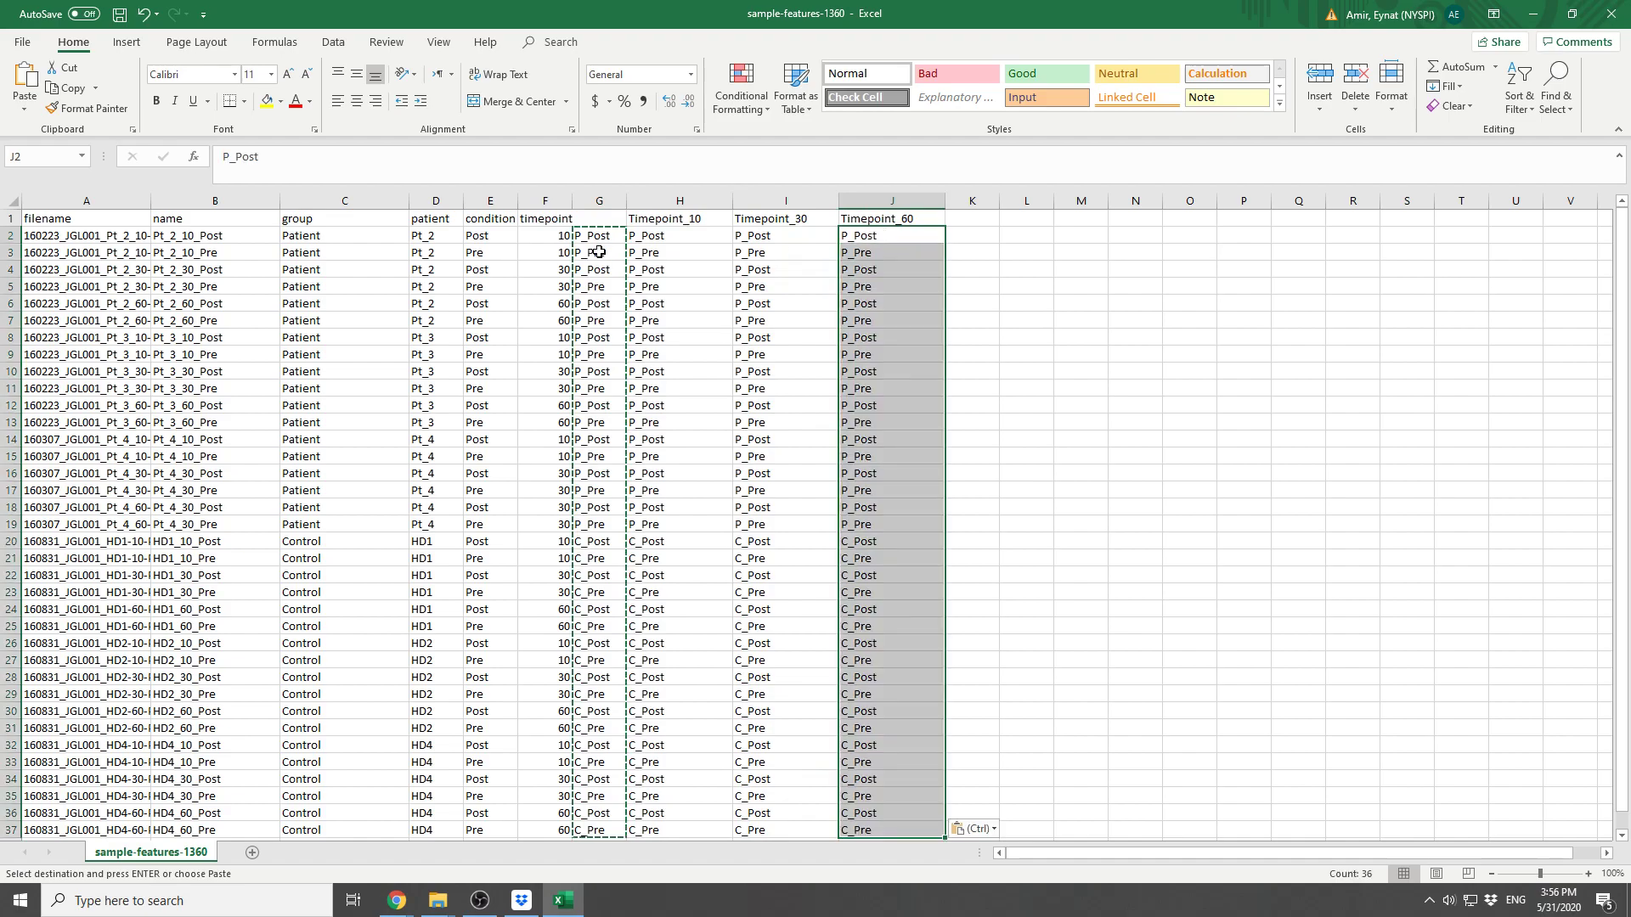
Step: Delete the helper column G between timepoint and Timepoint_10
left_click(552, 218)
right_click(599, 200)
left_click(731, 337)
left_click(646, 253)
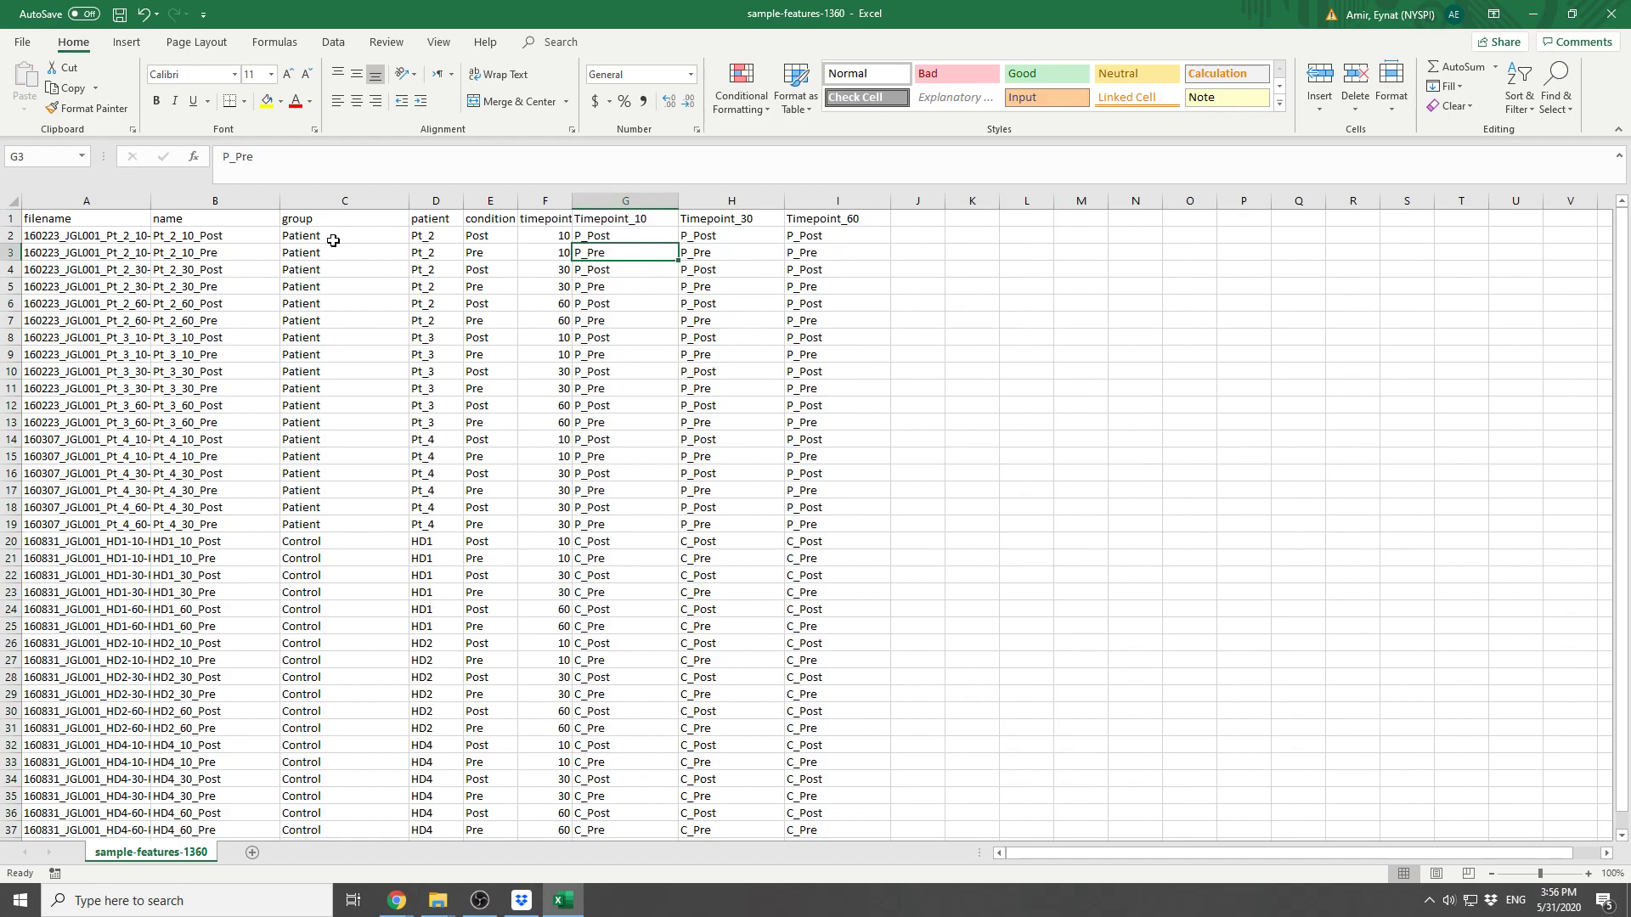
Step: Sort the whole table by the timepoint column
left_click(334, 42)
left_click(517, 83)
left_click(927, 502)
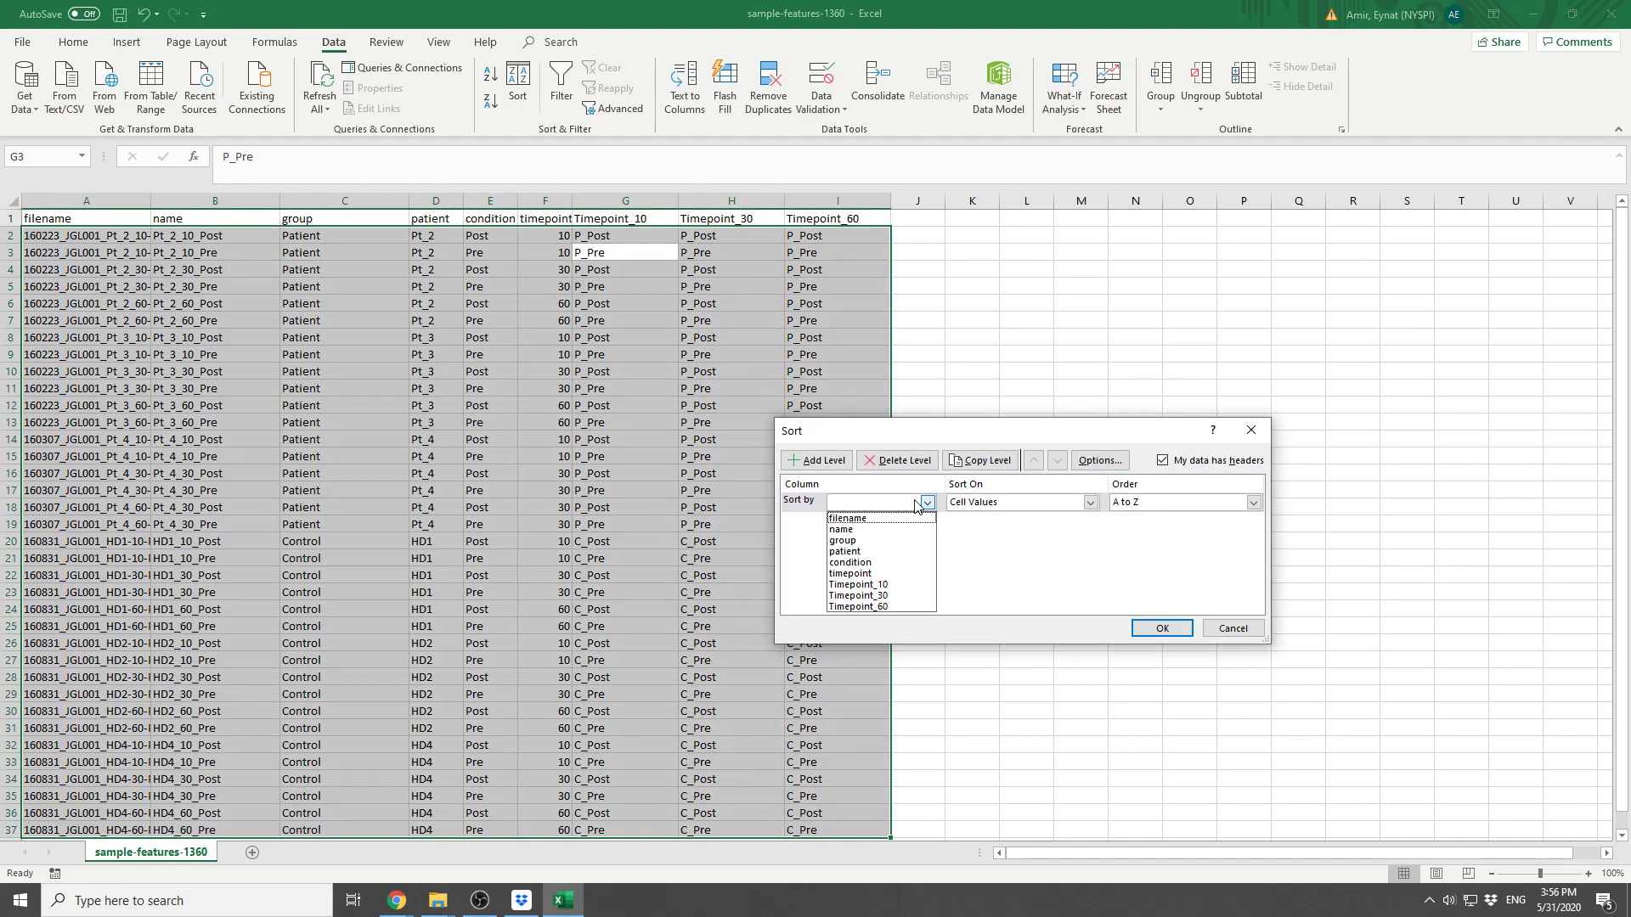
left_click(906, 574)
left_click(1161, 628)
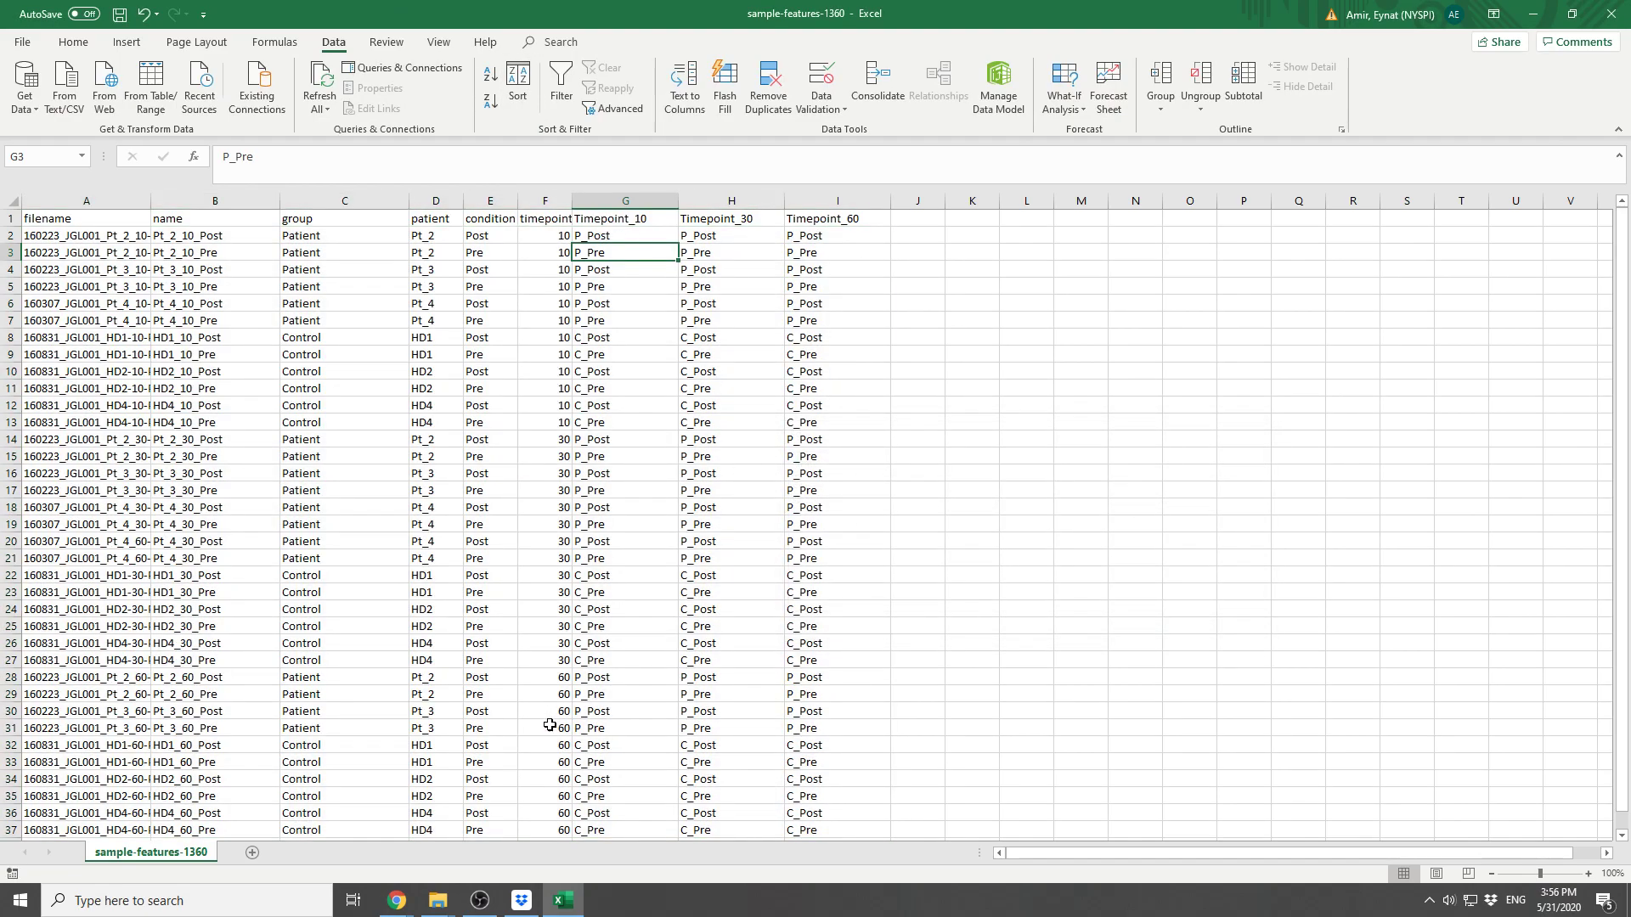
Step: Fill the Timepoint_10 column with NA for all 30 and 60 timepoint samples, G14 to G37
left_click(603, 440)
type("NA")
key("Return")
key("Up")
key("ctrl+c")
scroll(641, 714, "down", 1)
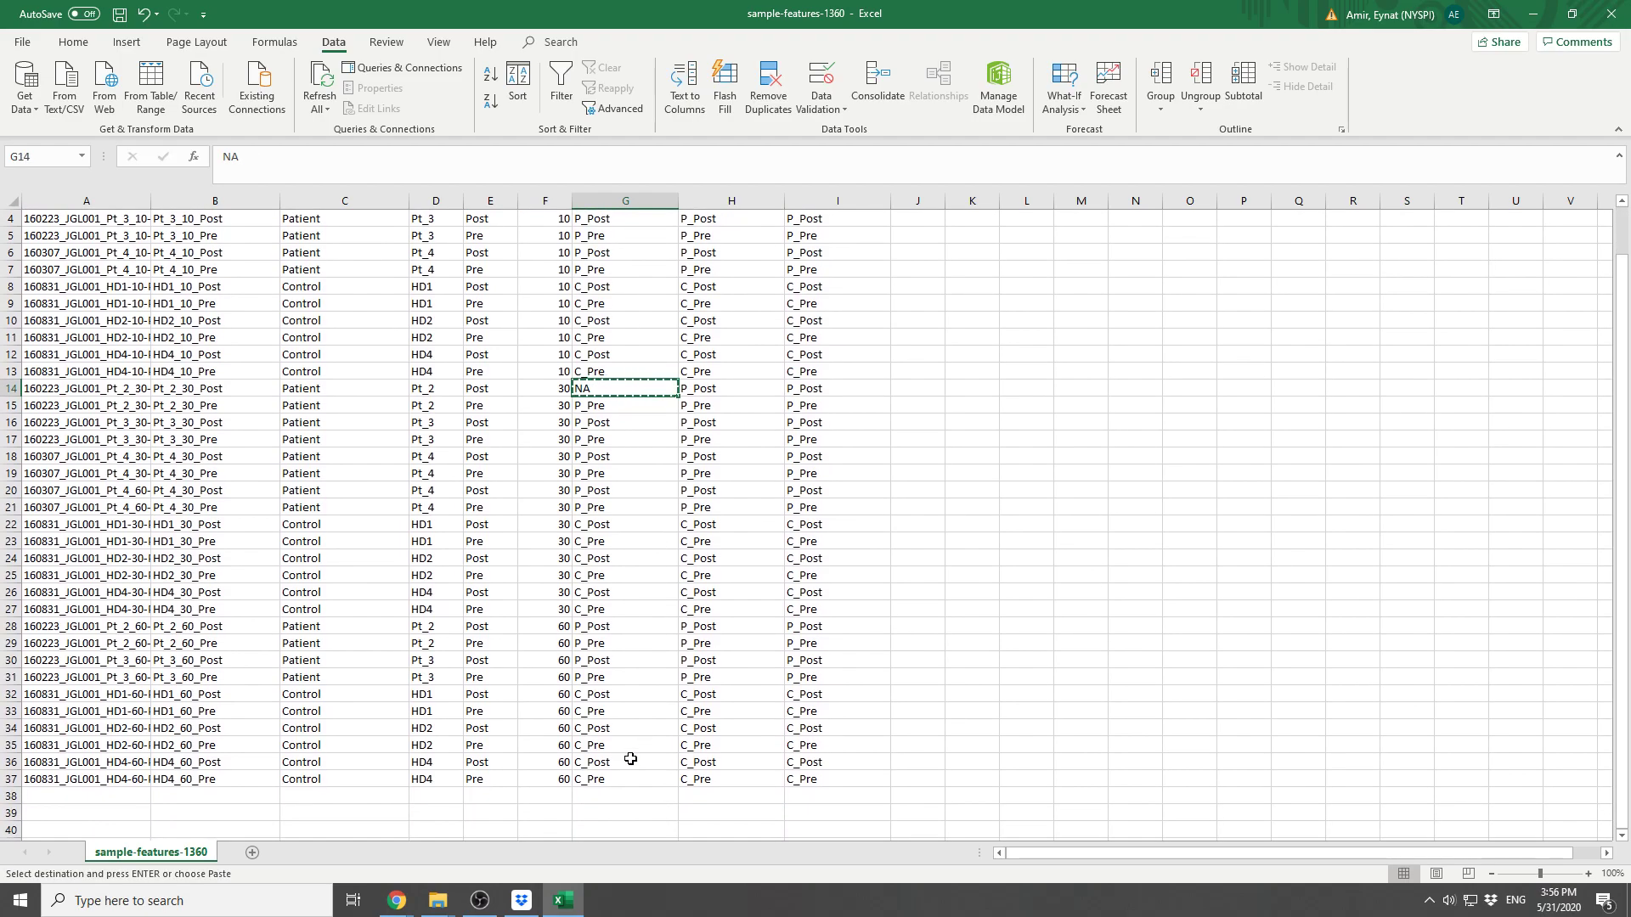
key("ctrl+shift+Down")
key("ctrl+v")
scroll(611, 553, "up", 1)
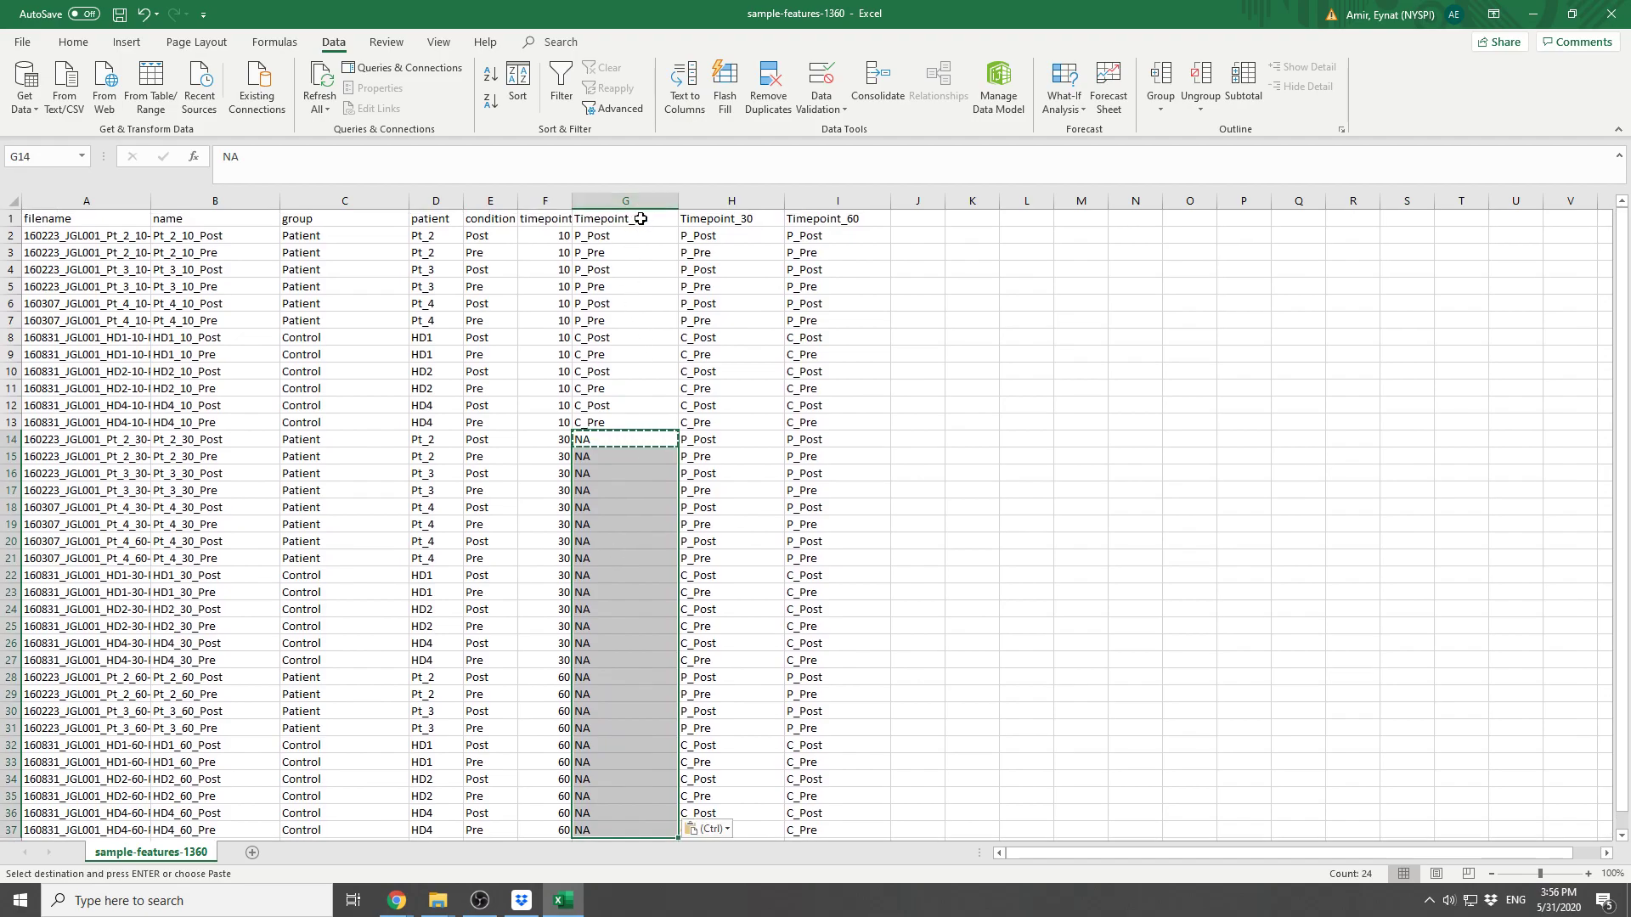
Step: Fill the Timepoint_30 column with NA for the 10 and 60 timepoint samples, H2:H13 and H28:H37
left_click(623, 439)
left_click_drag(690, 235, 694, 421)
key("ctrl+v")
left_click(720, 680)
scroll(727, 764, "down", 1)
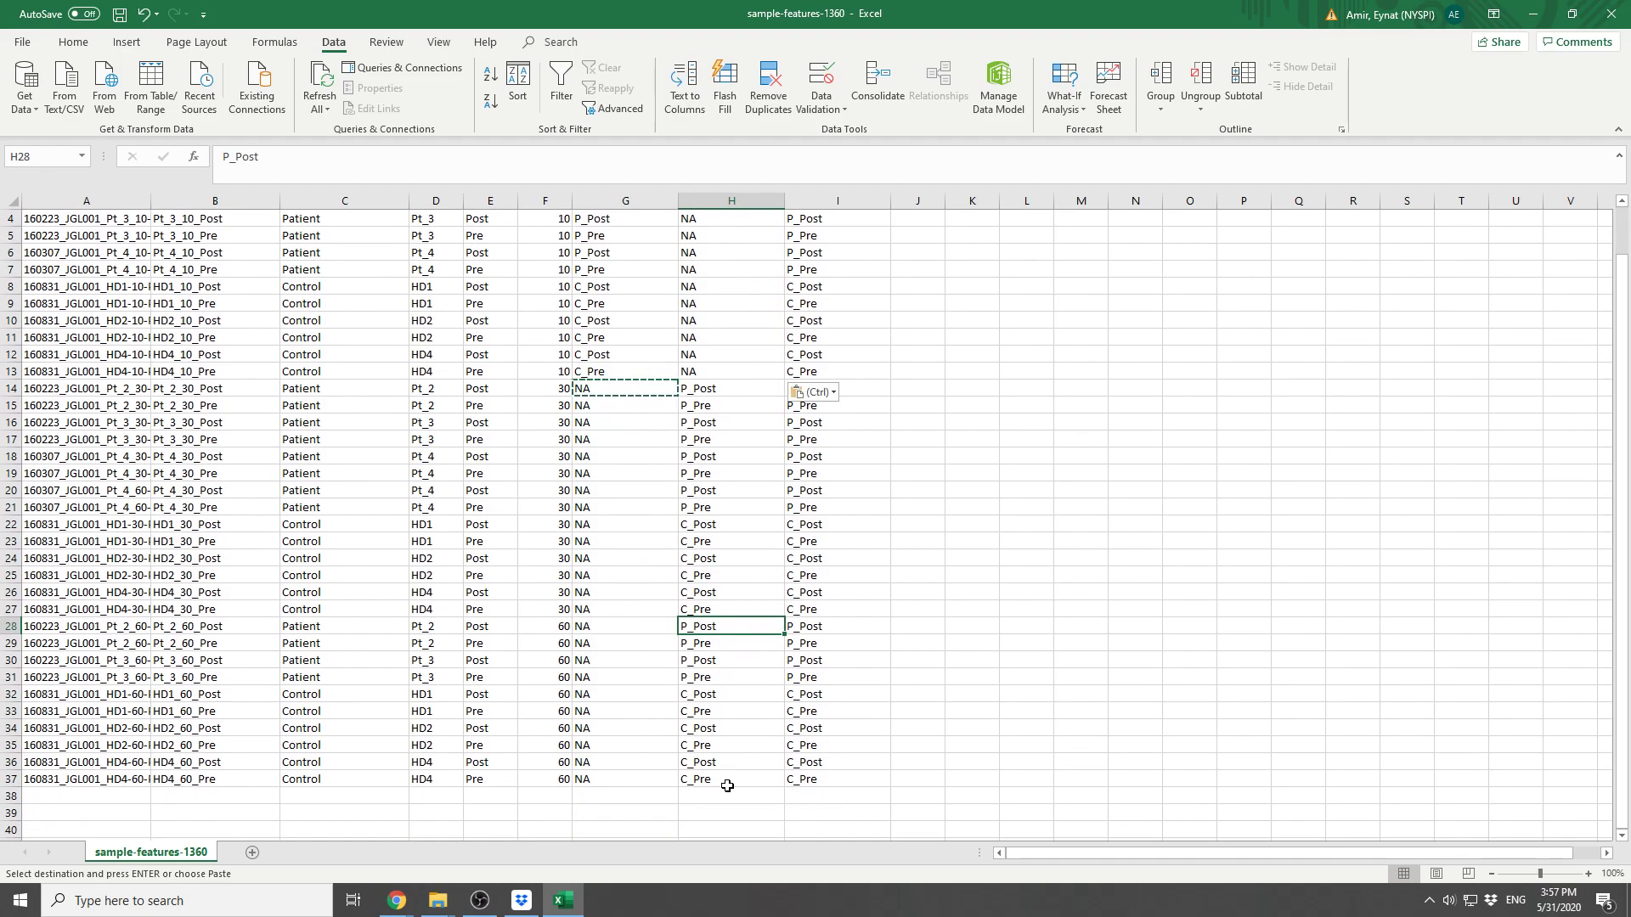
left_click(722, 779, "shift")
key("ctrl+v")
scroll(790, 424, "up", 1)
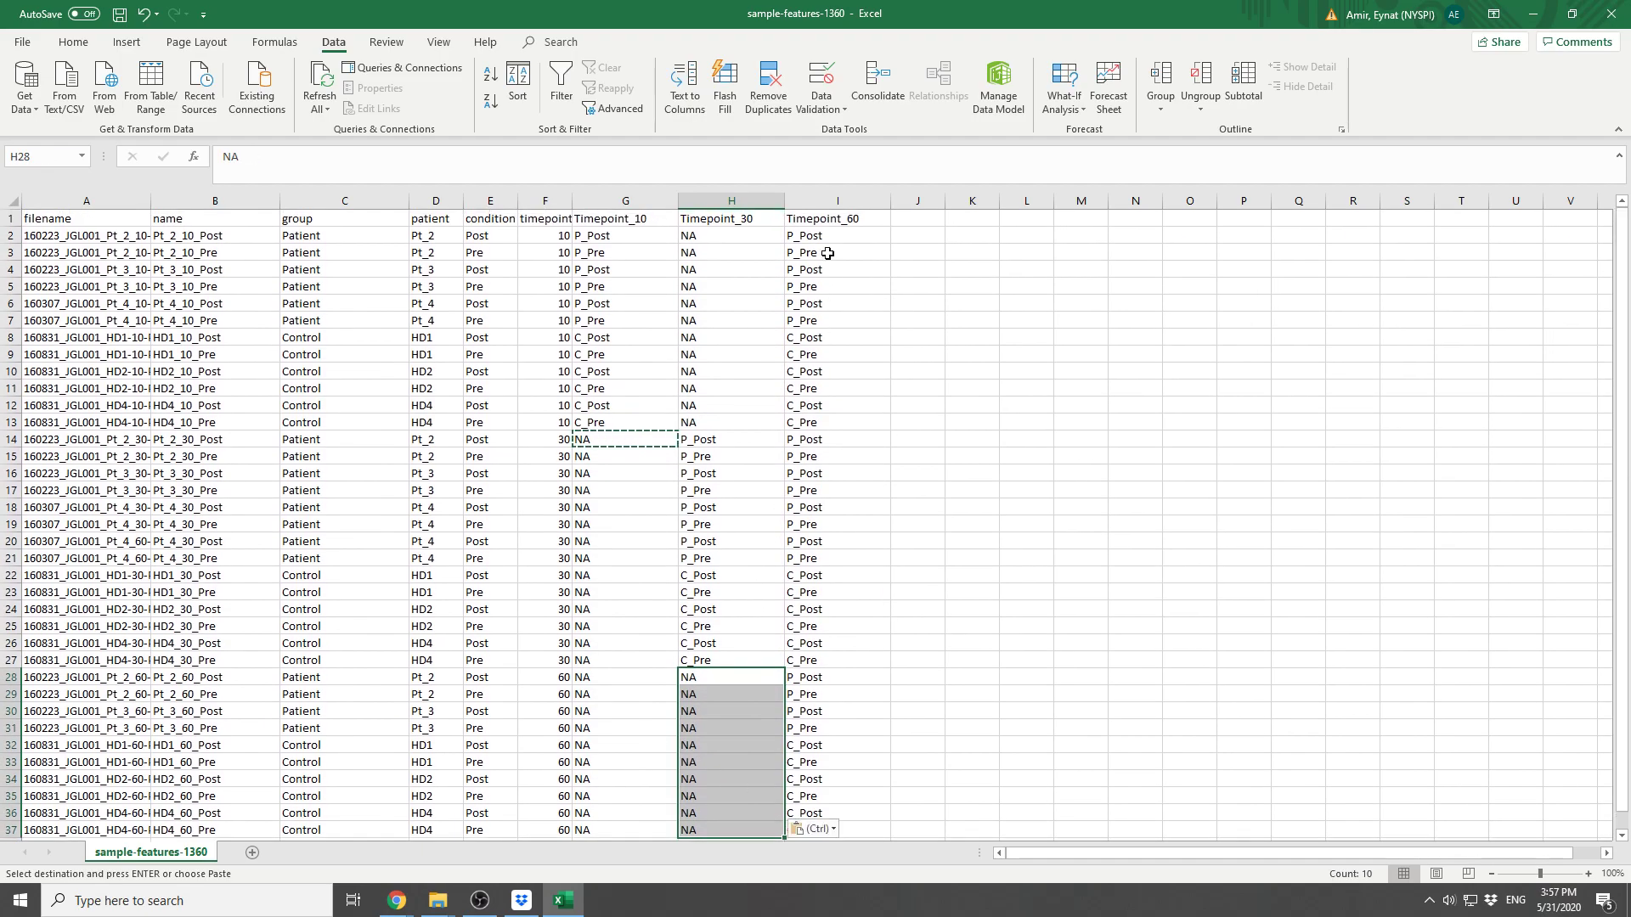
Step: Fill the Timepoint_60 column with NA for the 10 and 30 timepoint samples, I2:I27, and save the file
left_click_drag(813, 235, 807, 660)
key("ctrl+v")
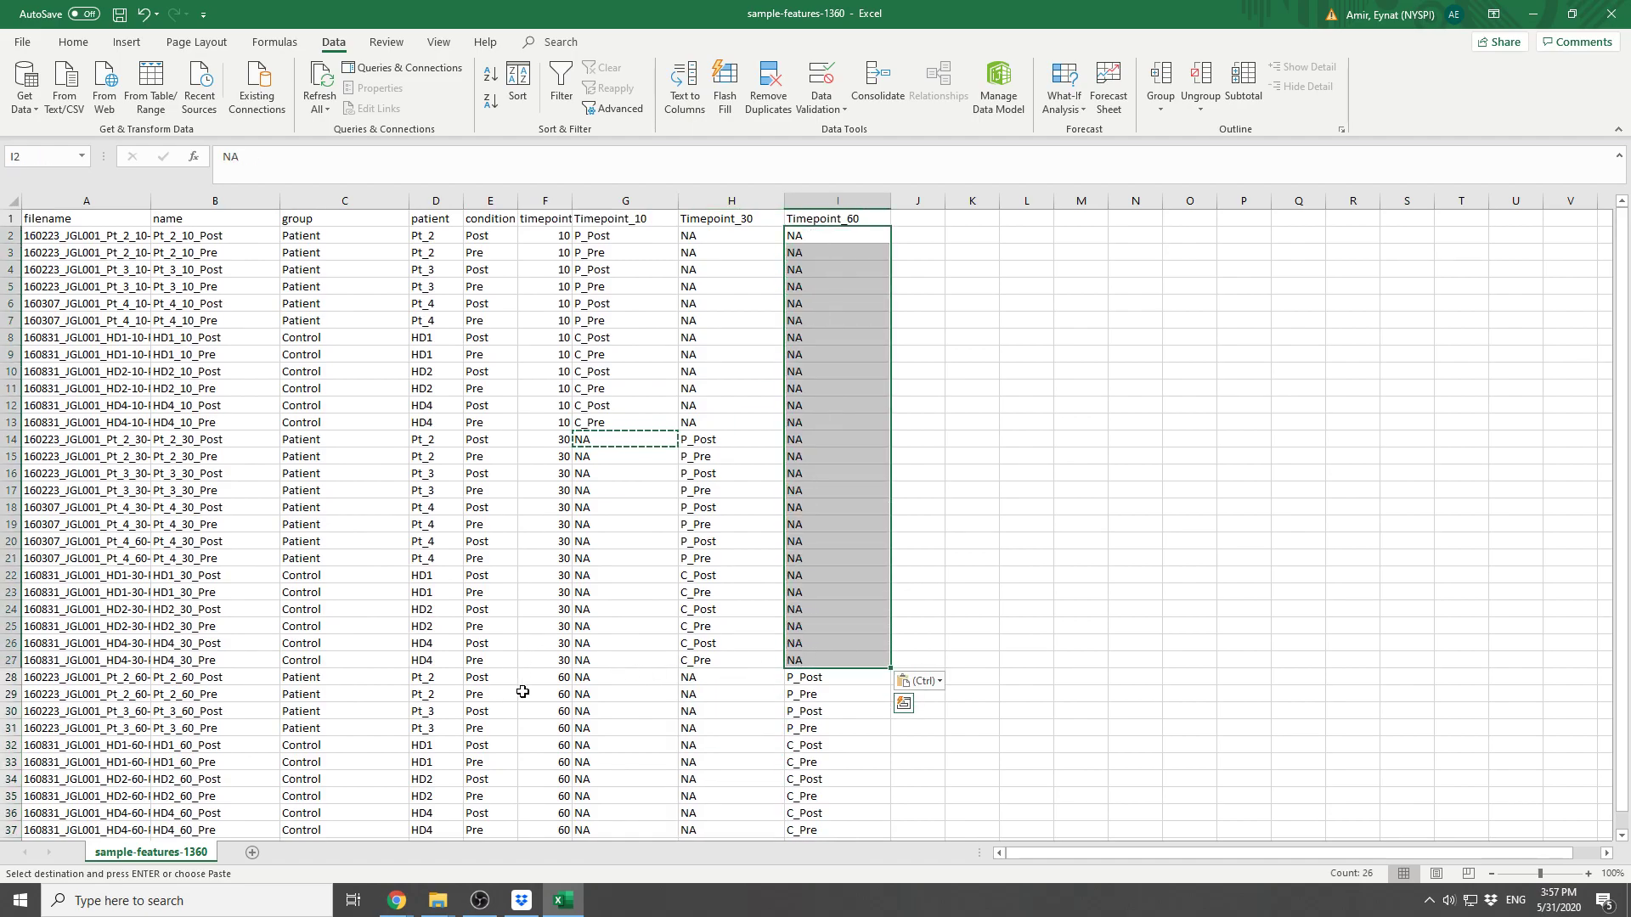
key("ctrl+s")
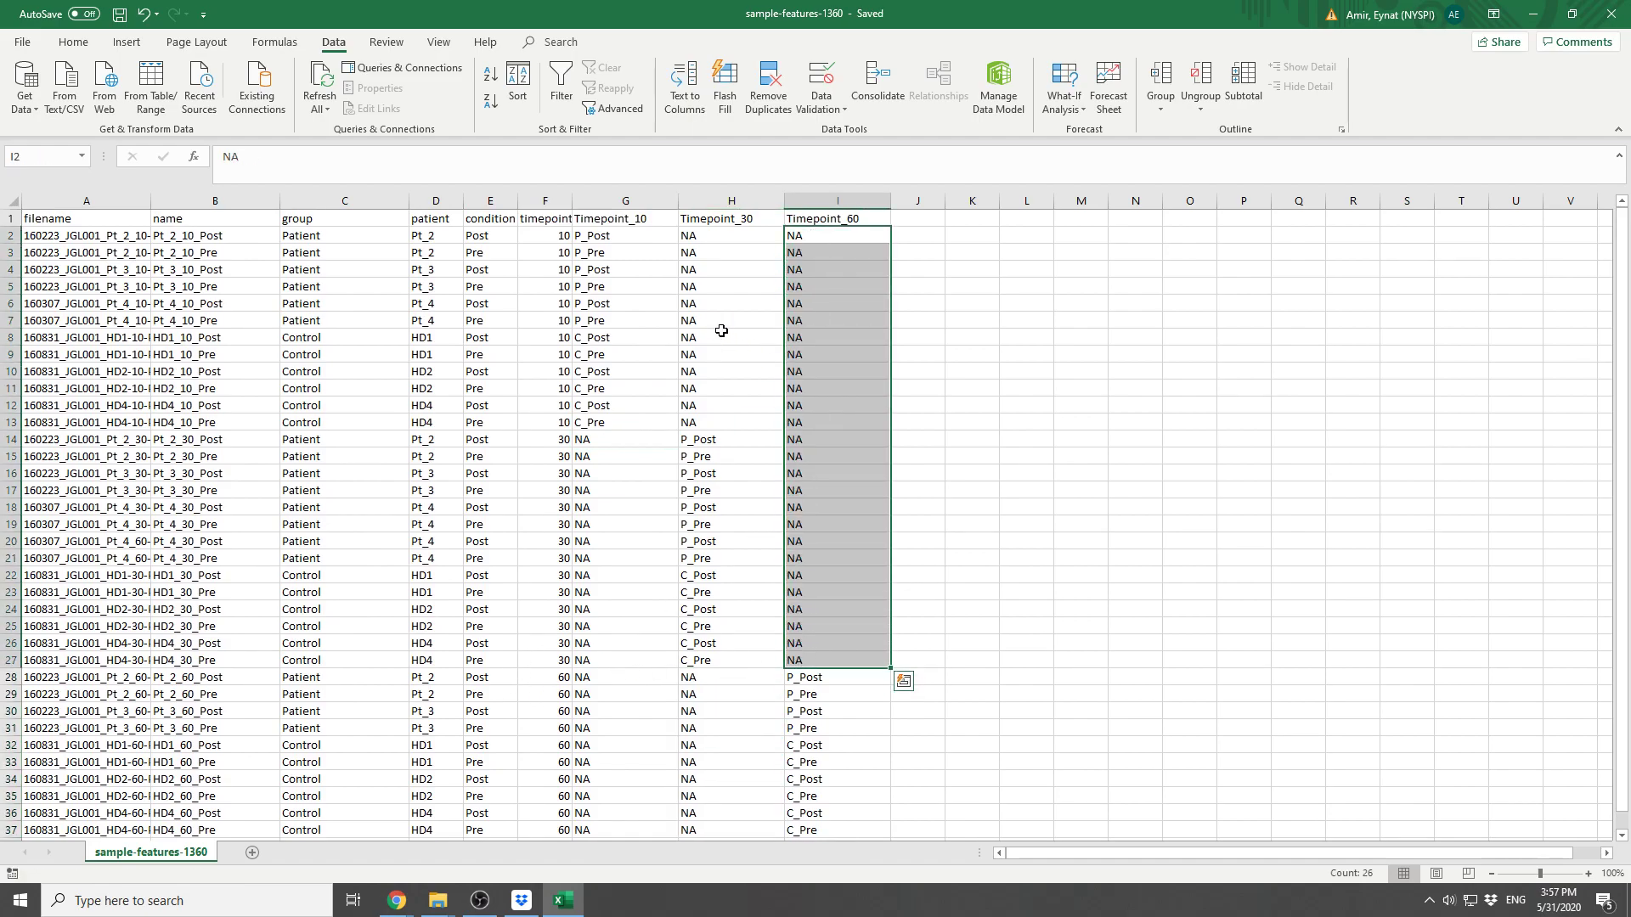
Step: Switch to the Astrolabe Edit Features page and try to upload the sample-features-1360 template
mouse_move(397, 901)
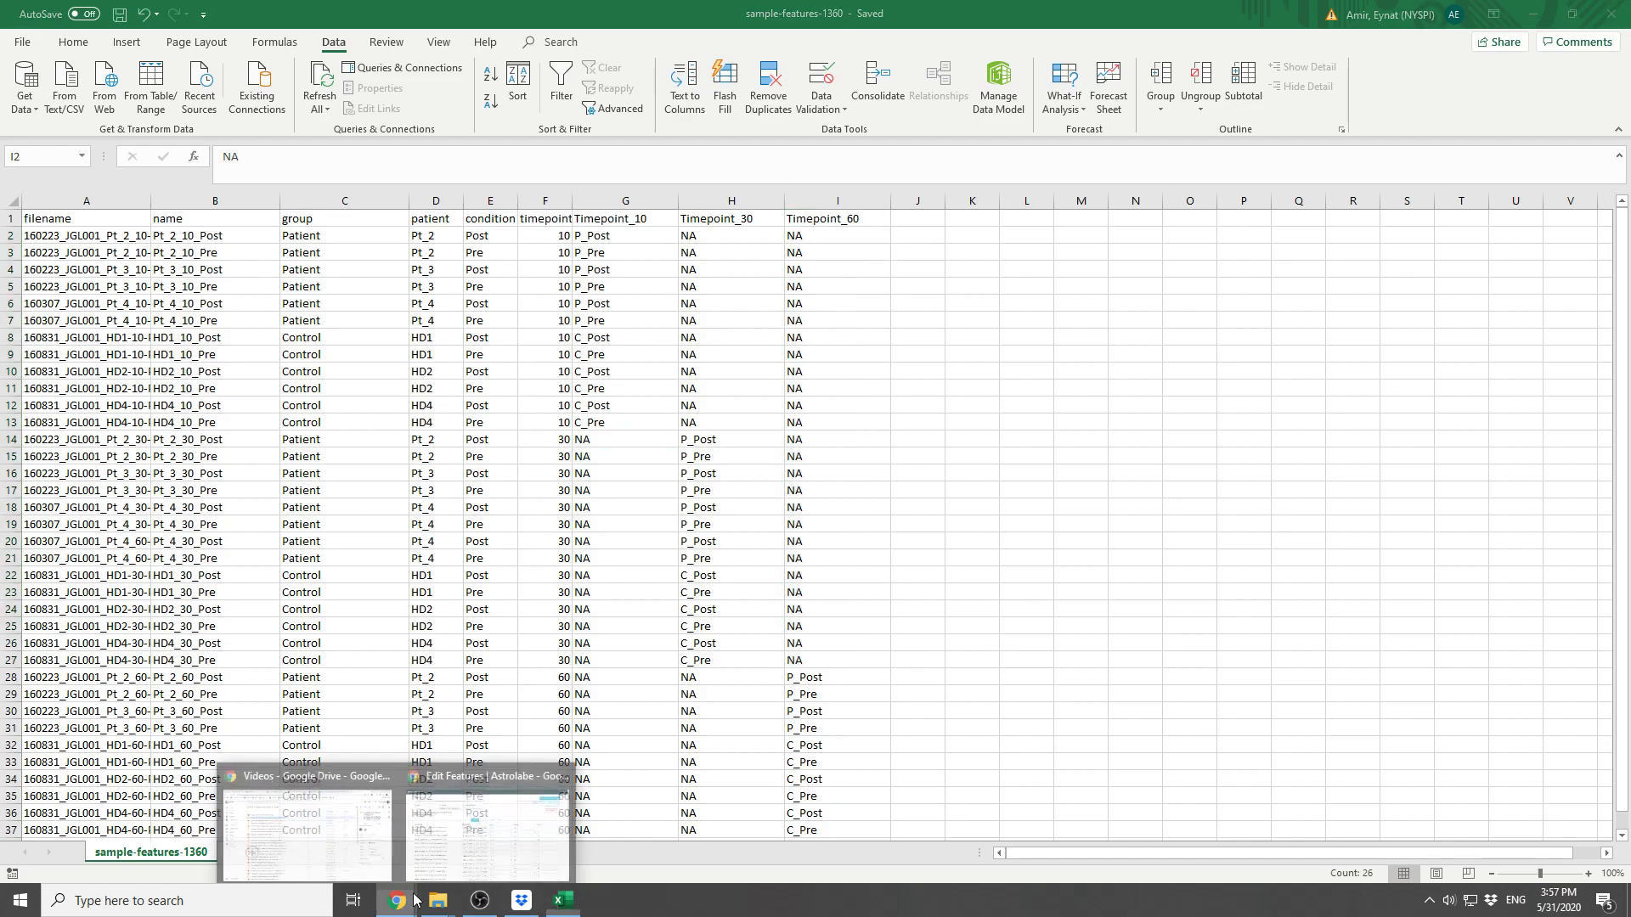
left_click(492, 828)
left_click(1496, 127)
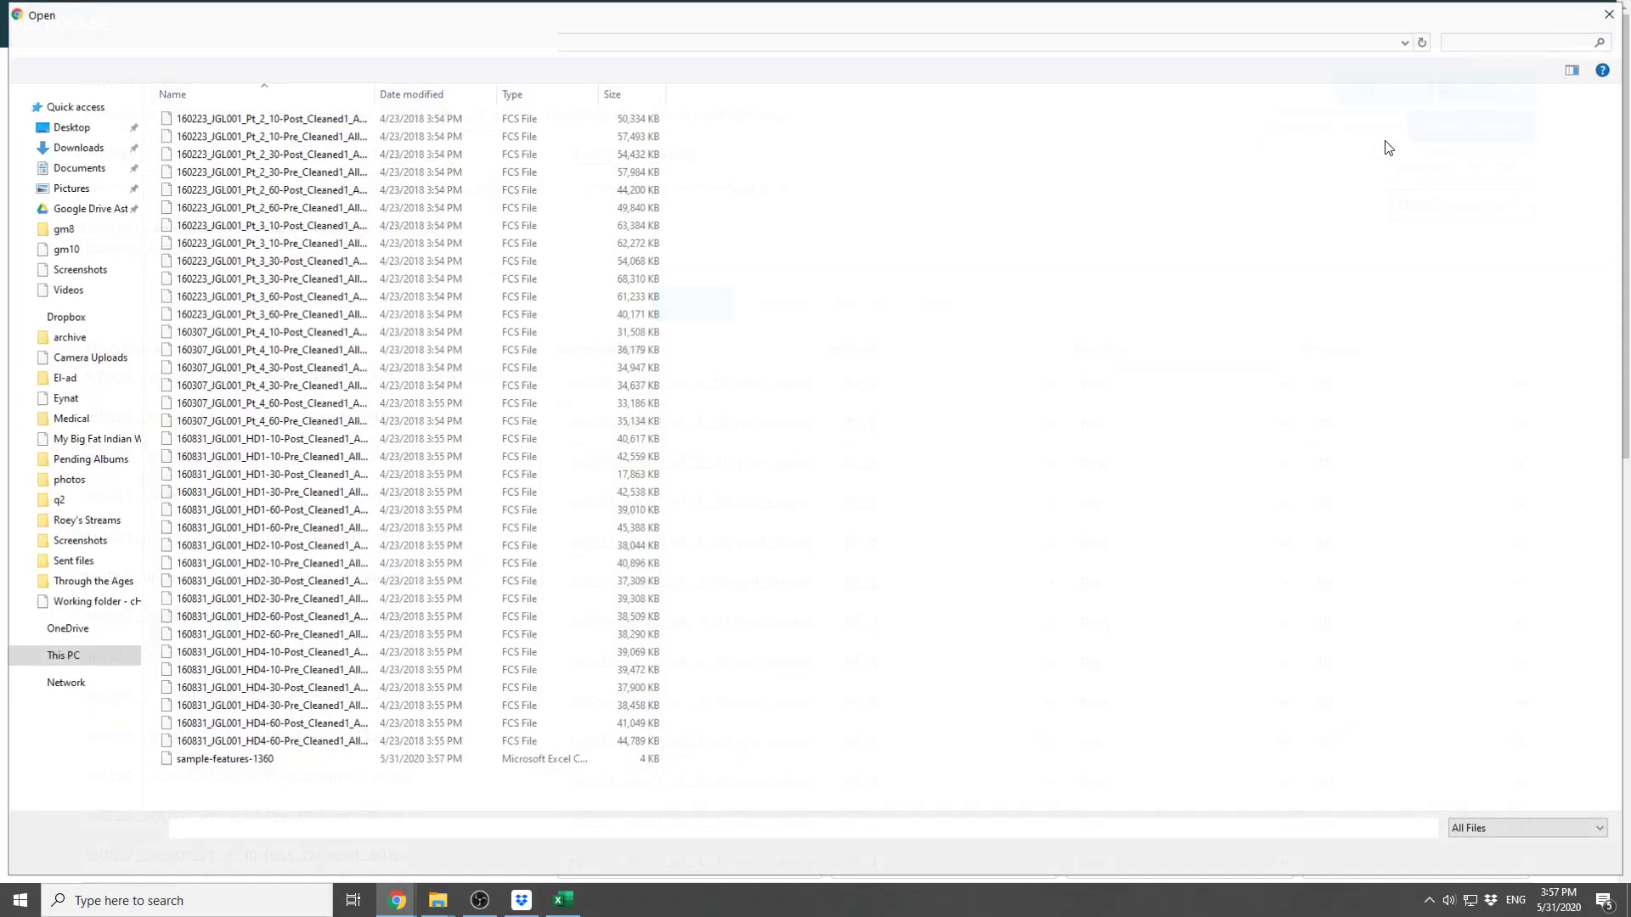
double_click(261, 759)
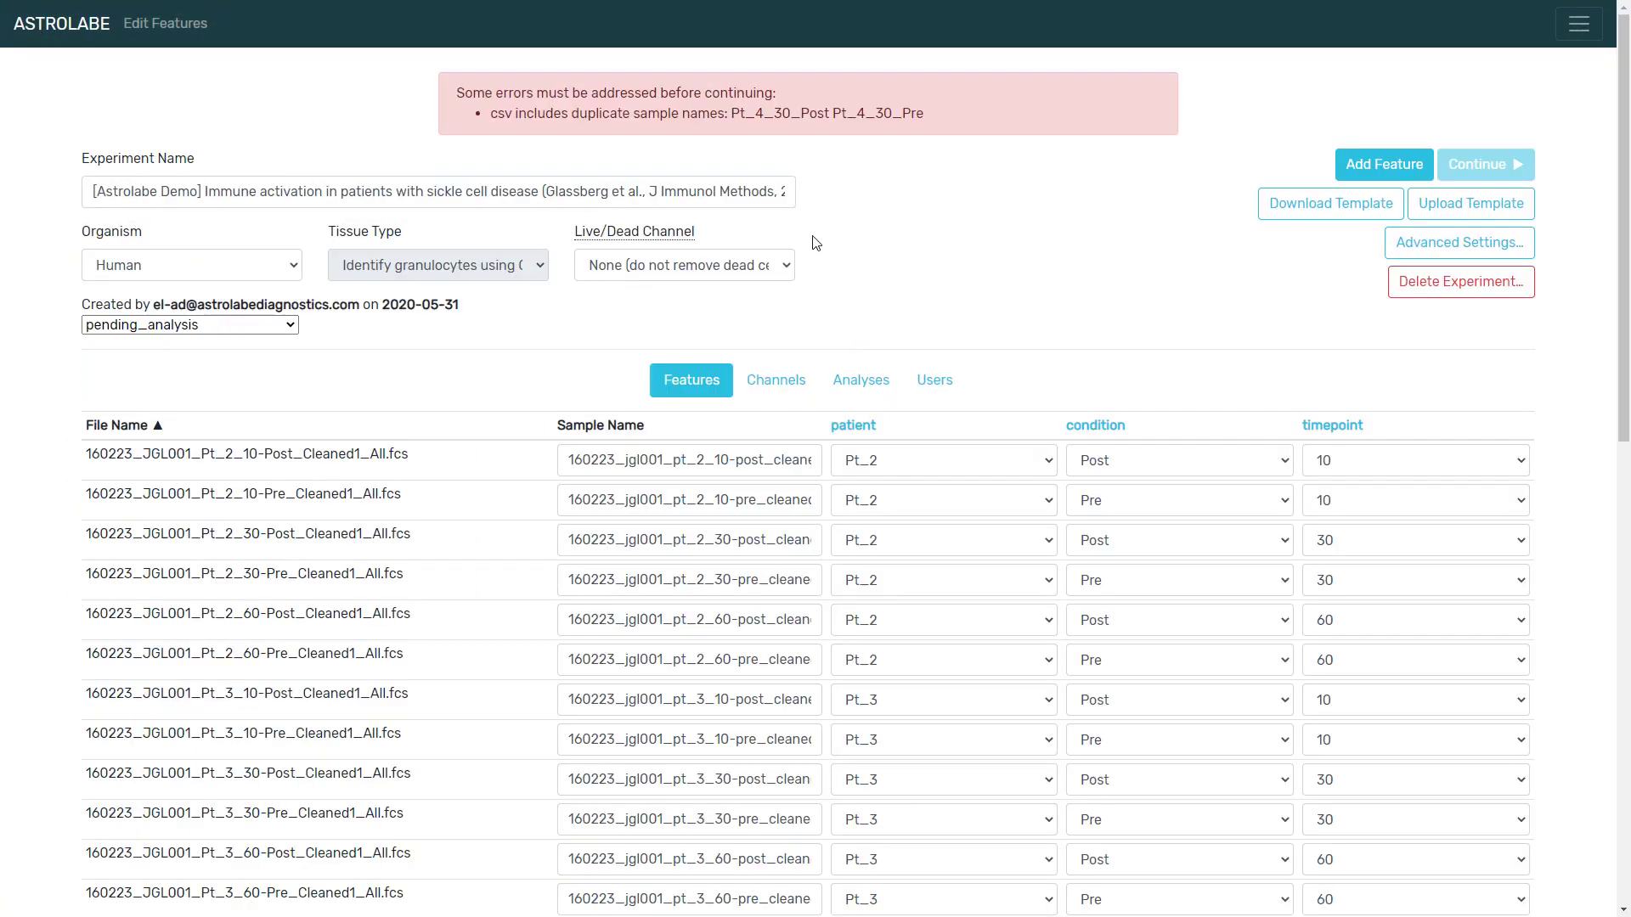
Step: Switch back to Excel and save the sheet as comma-delimited CSV sample-features-1360, replacing the existing file
key("alt+Tab")
key("alt+f")
key("a")
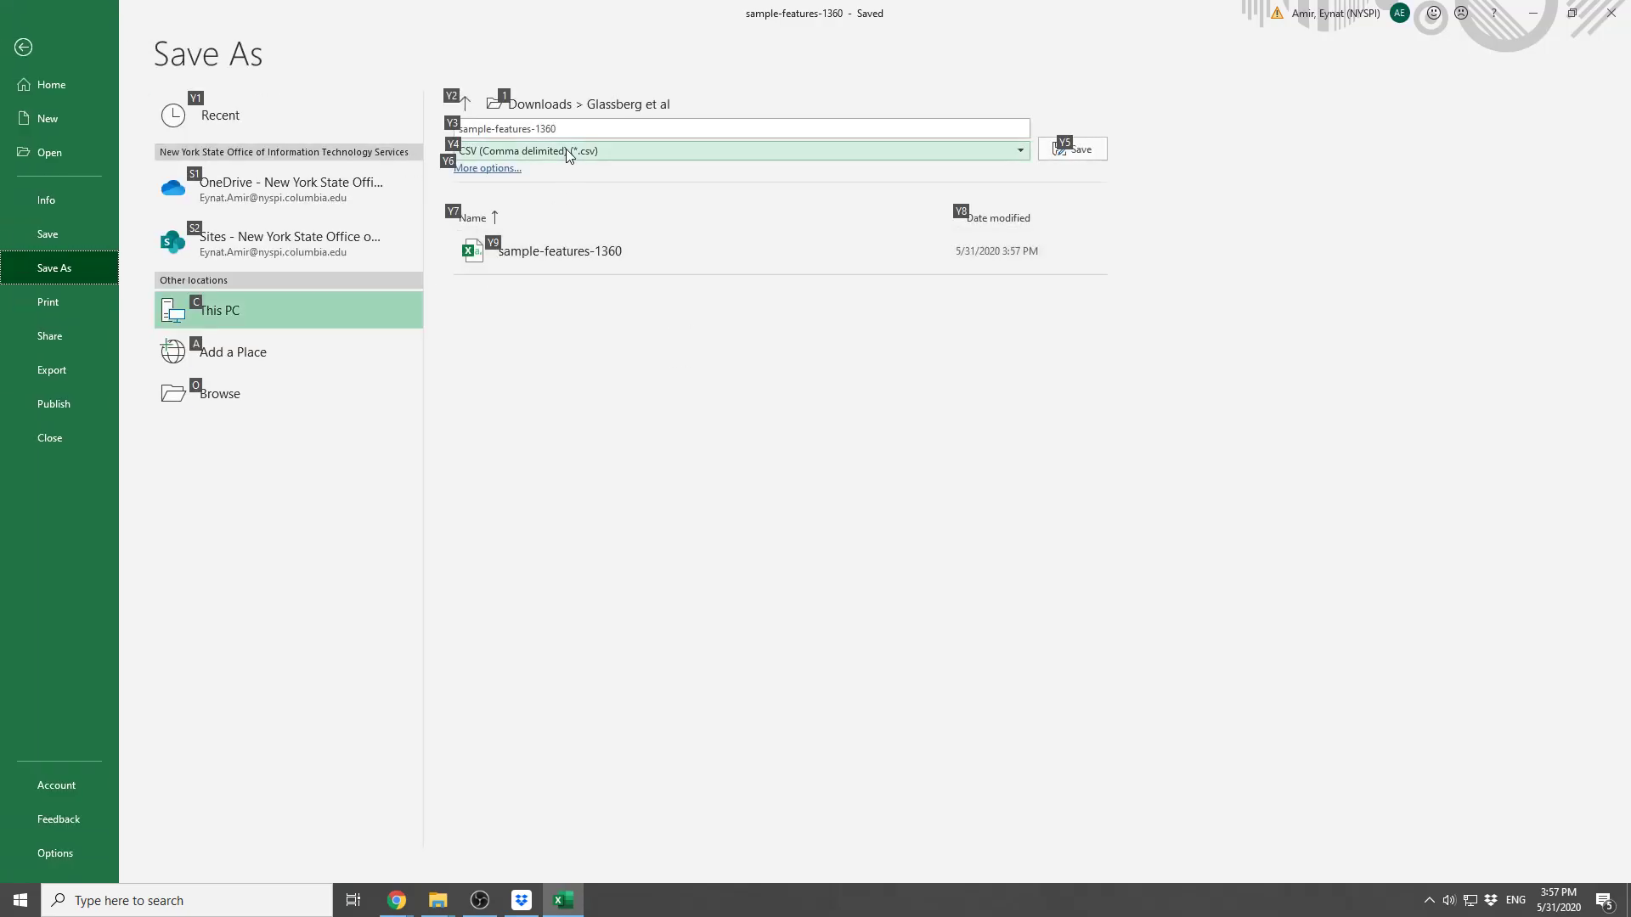
left_click(595, 129)
left_click(595, 129)
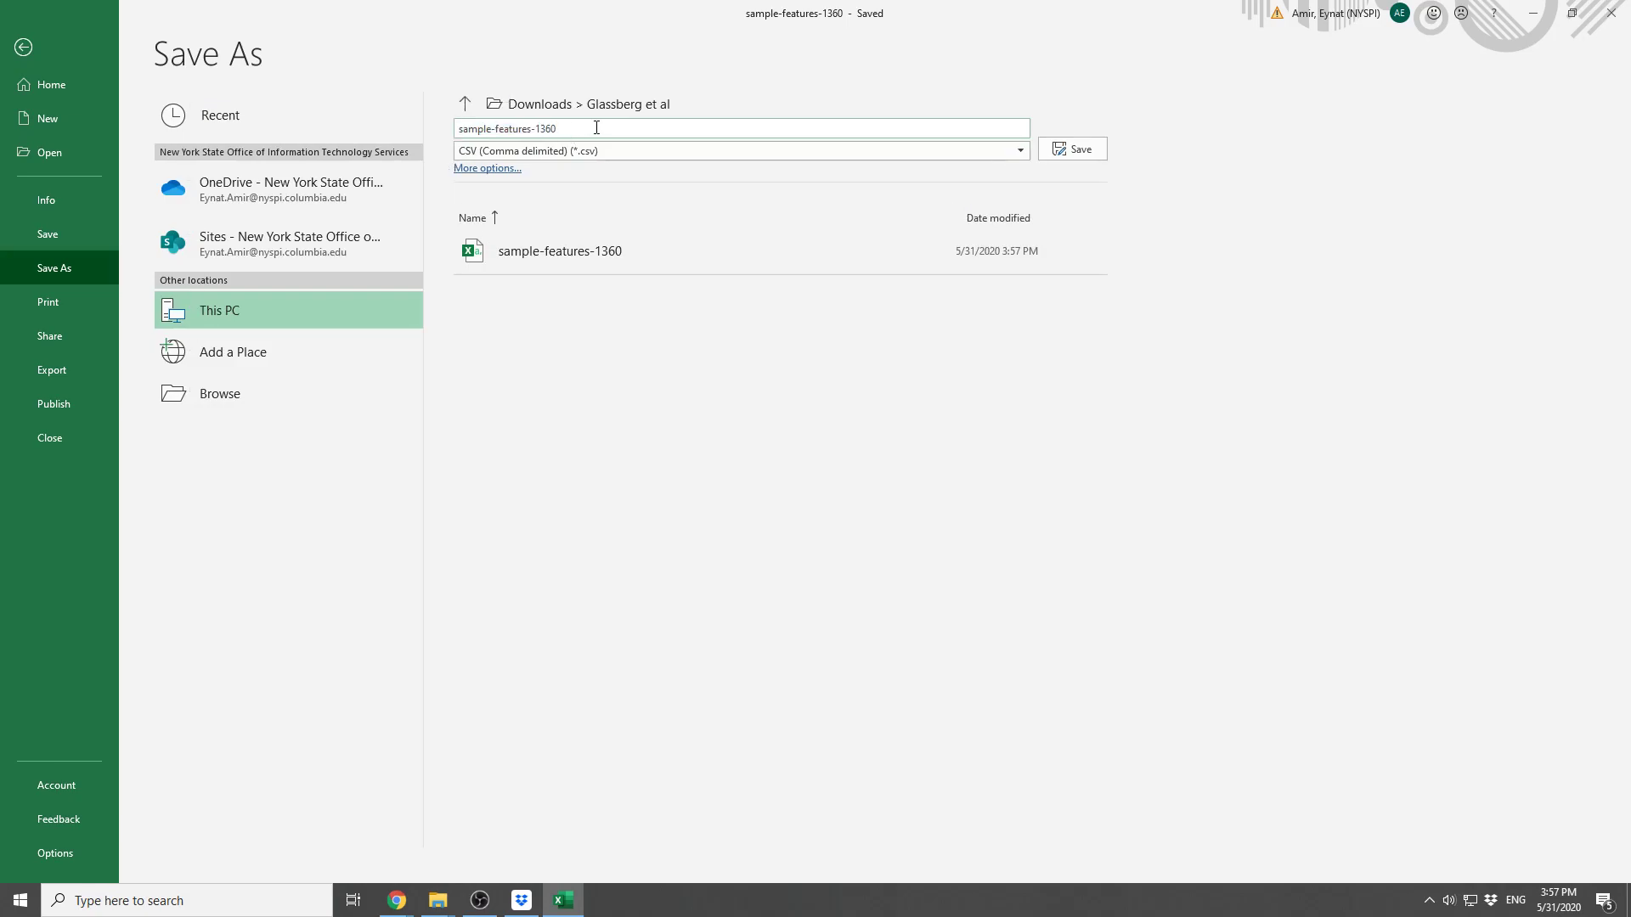
key("Return")
left_click(848, 510)
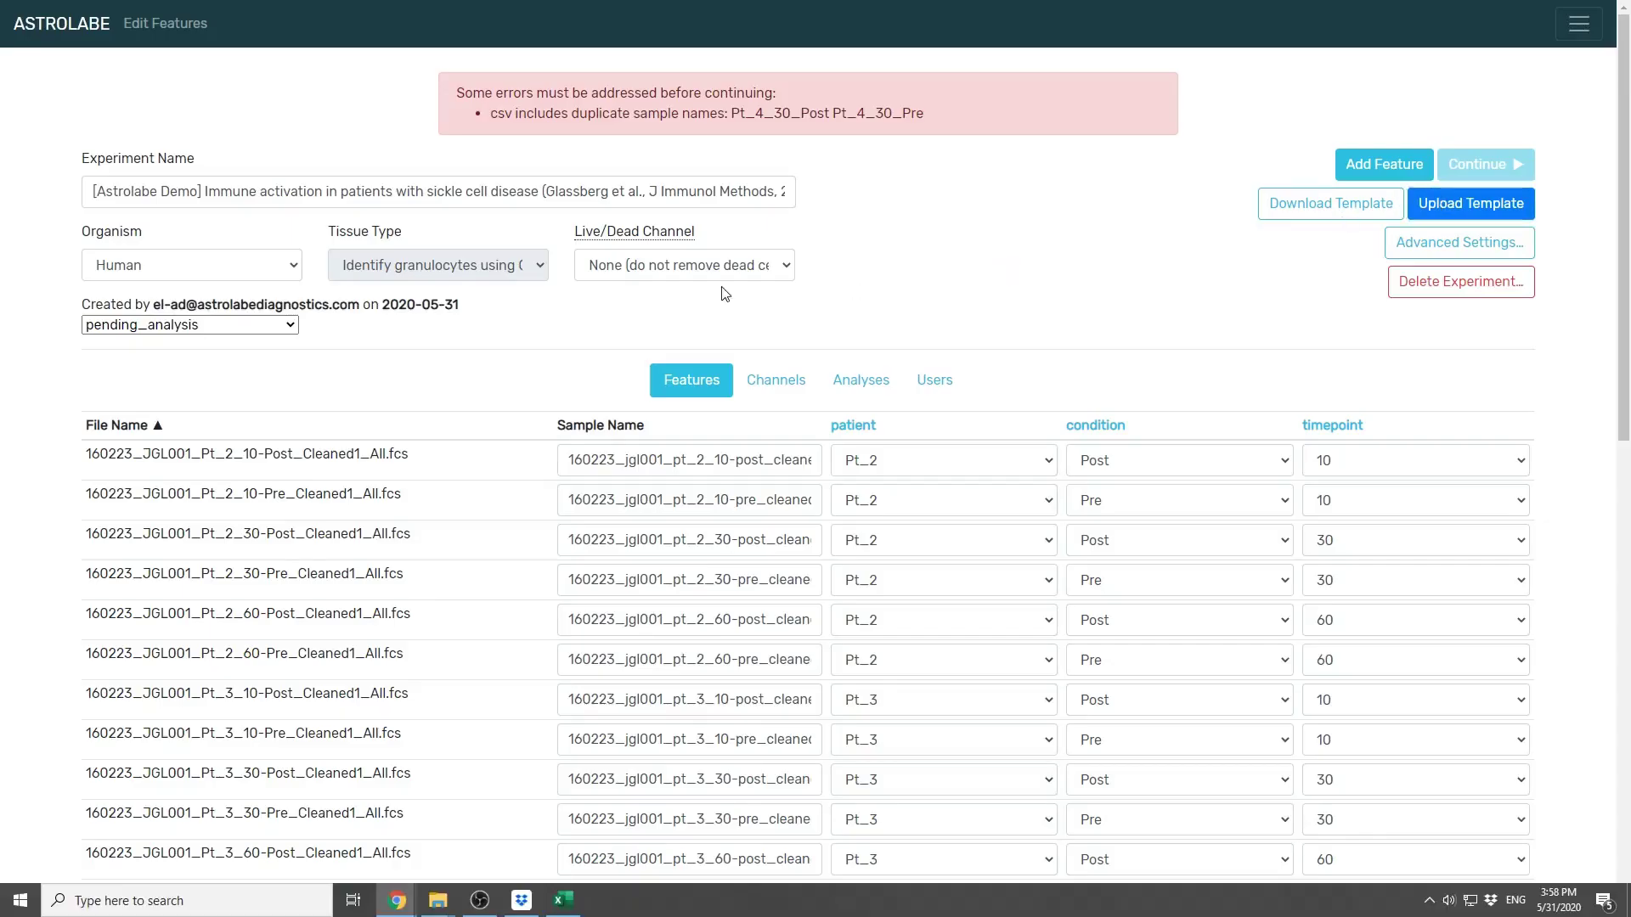
Step: Upload the sample-features-1360 template to the Astrolabe experiment again and review the imported sample names and feature columns
left_click(1474, 204)
double_click(294, 759)
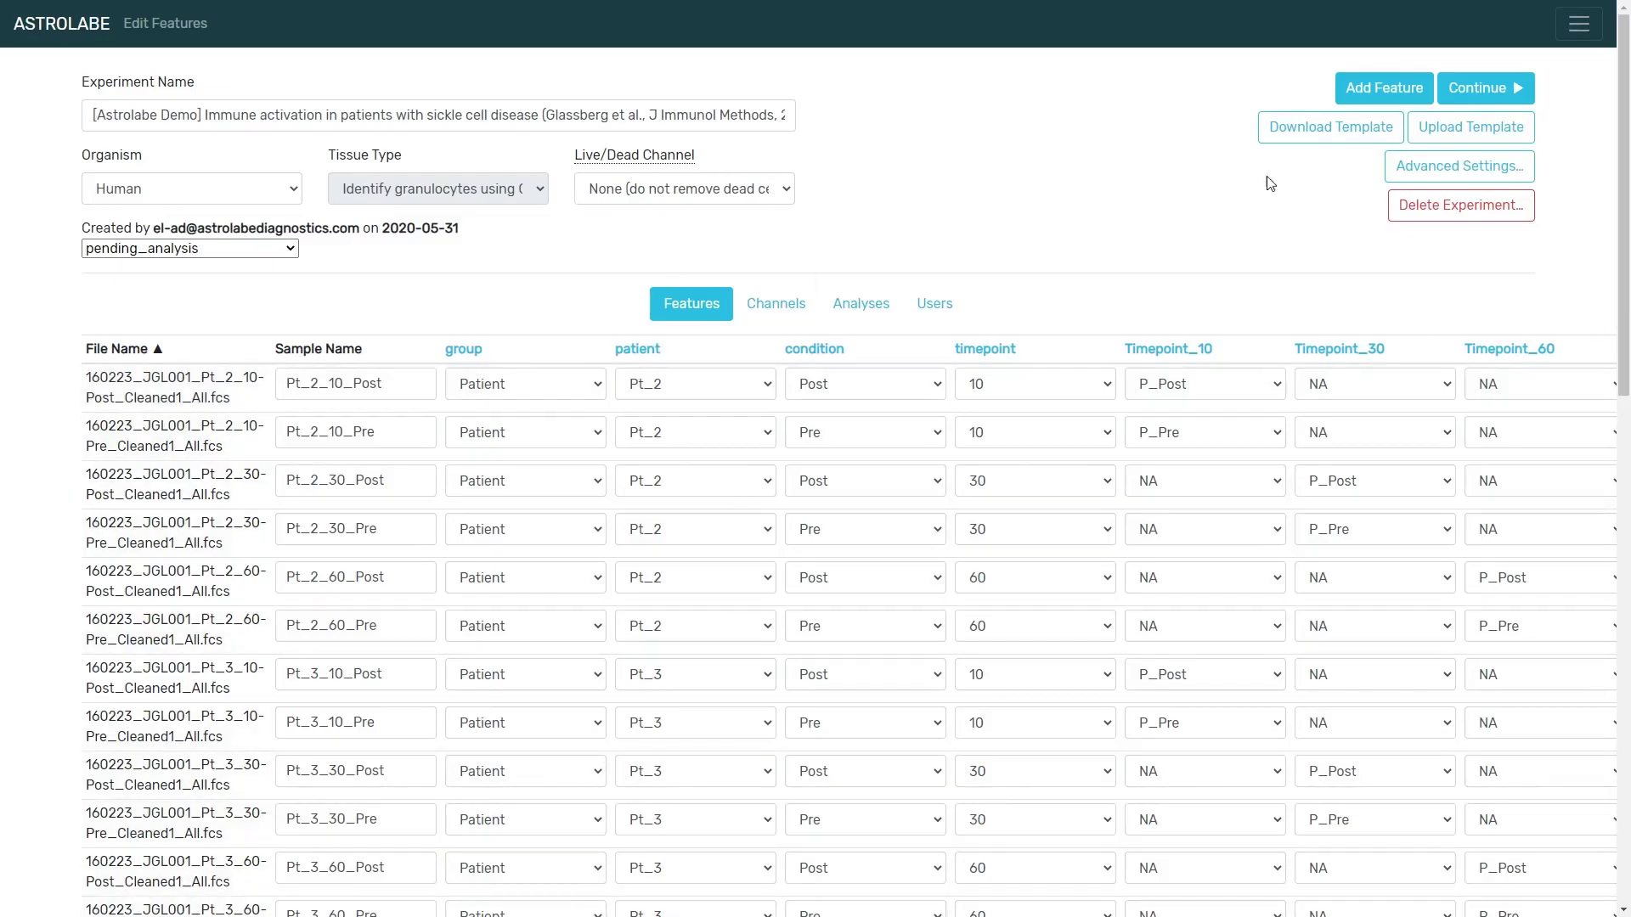
scroll(1088, 327, "down", 6)
scroll(1088, 327, "up", 6)
scroll(1155, 474, "right", 1)
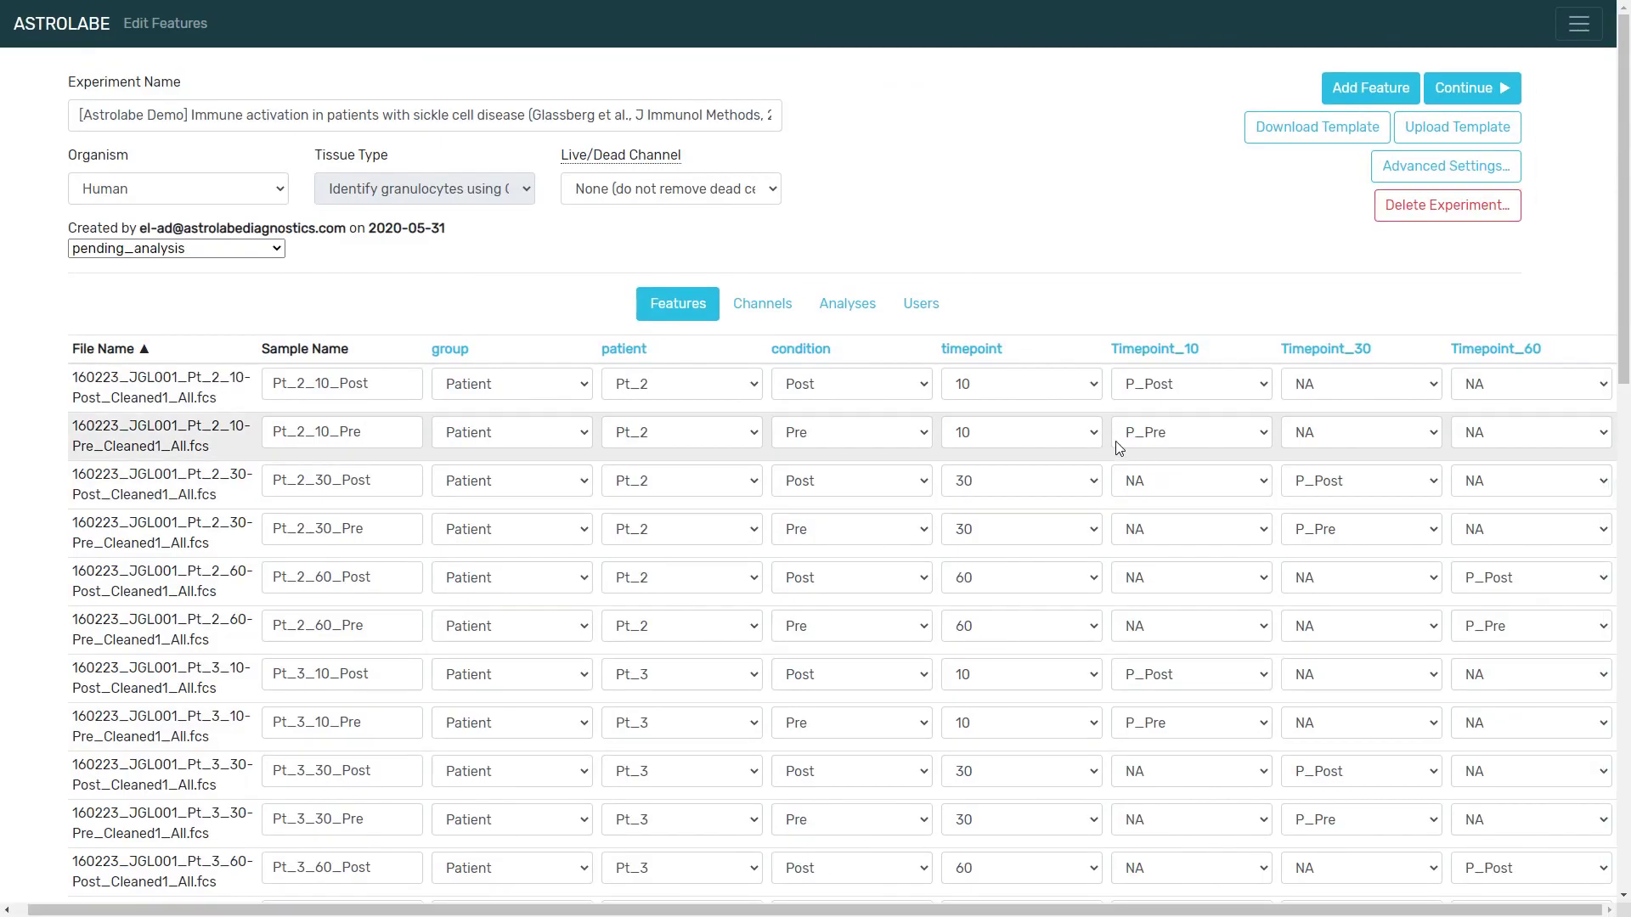
Step: Reorder the Timepoint_10 feature values to C_Pre, C_Post, P_Pre, P_Post and save the feature
left_click(1156, 351)
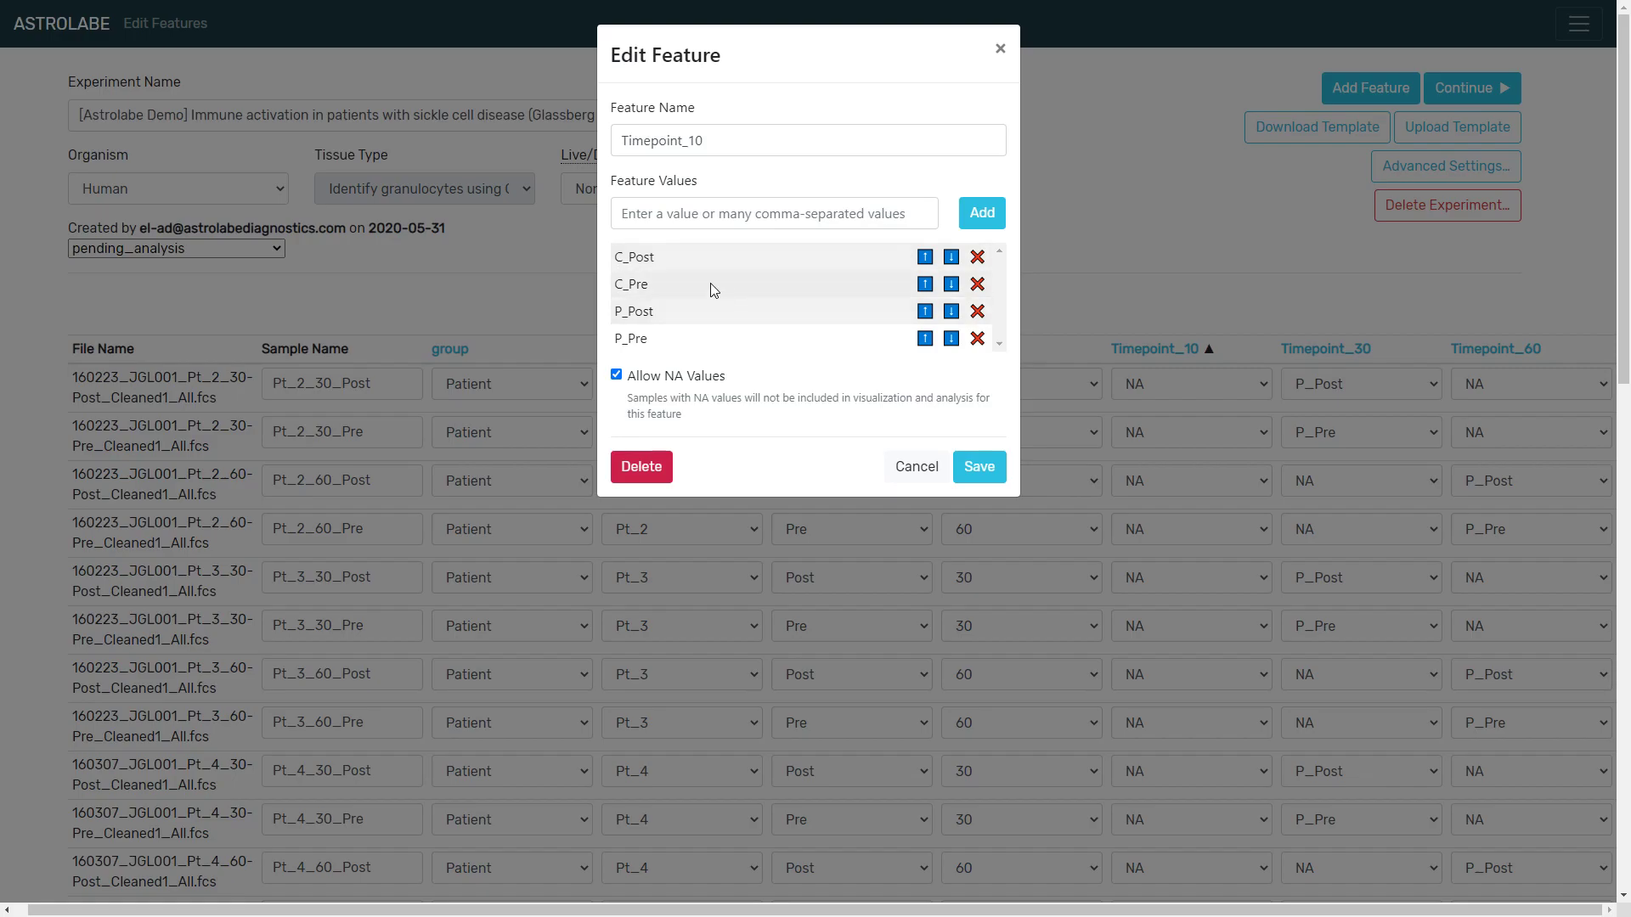
left_click(925, 284)
left_click(924, 338)
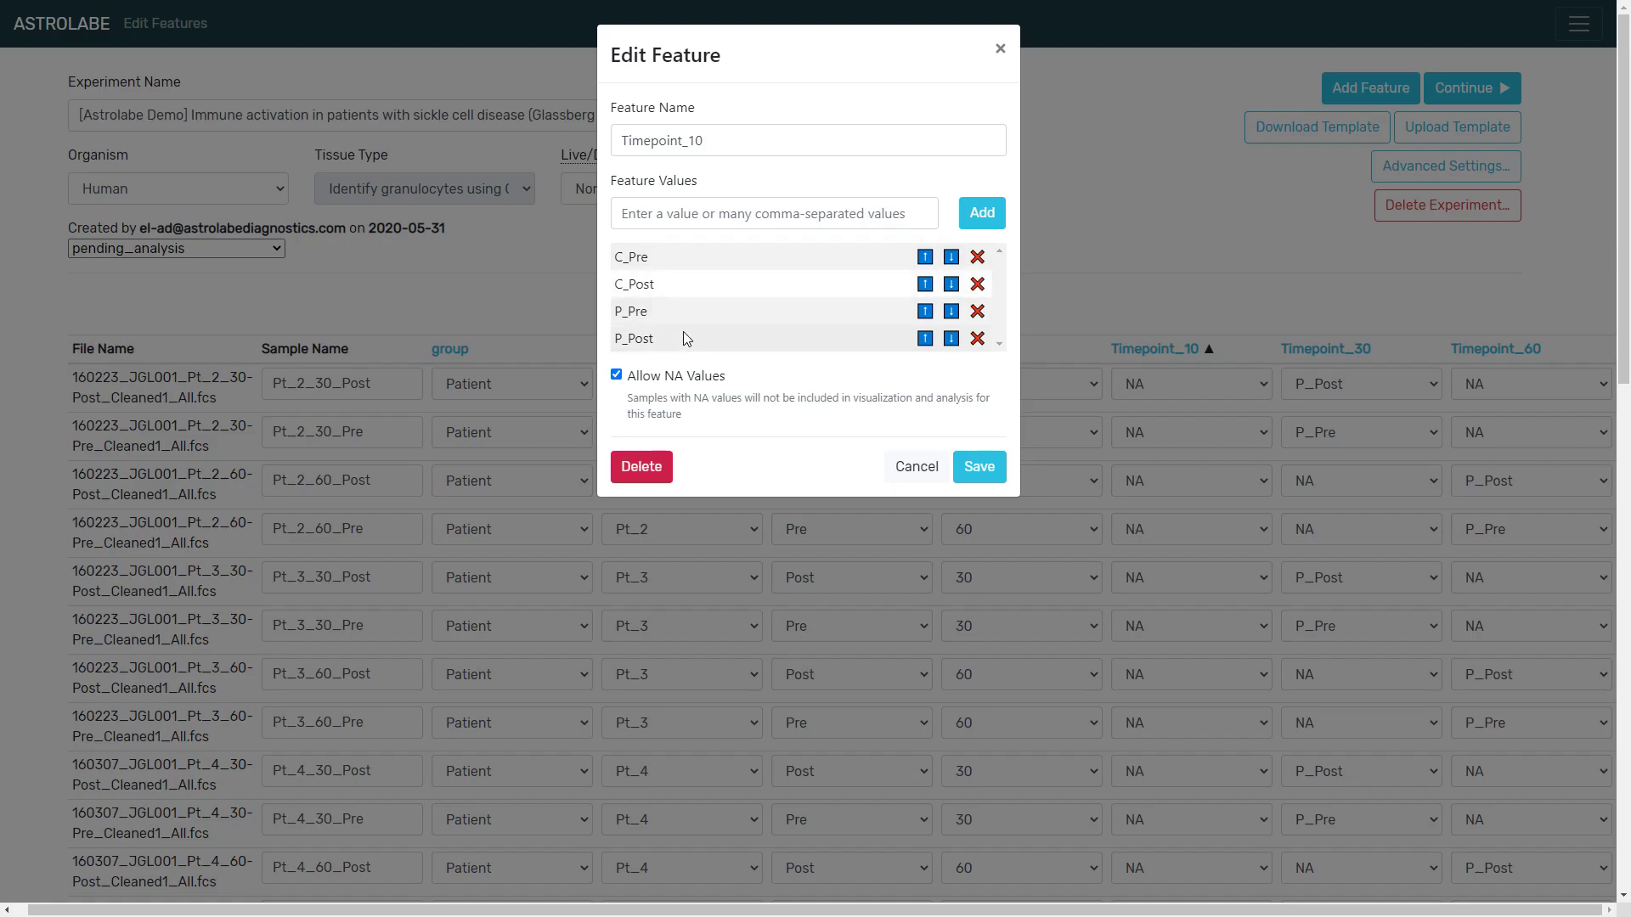
left_click(977, 466)
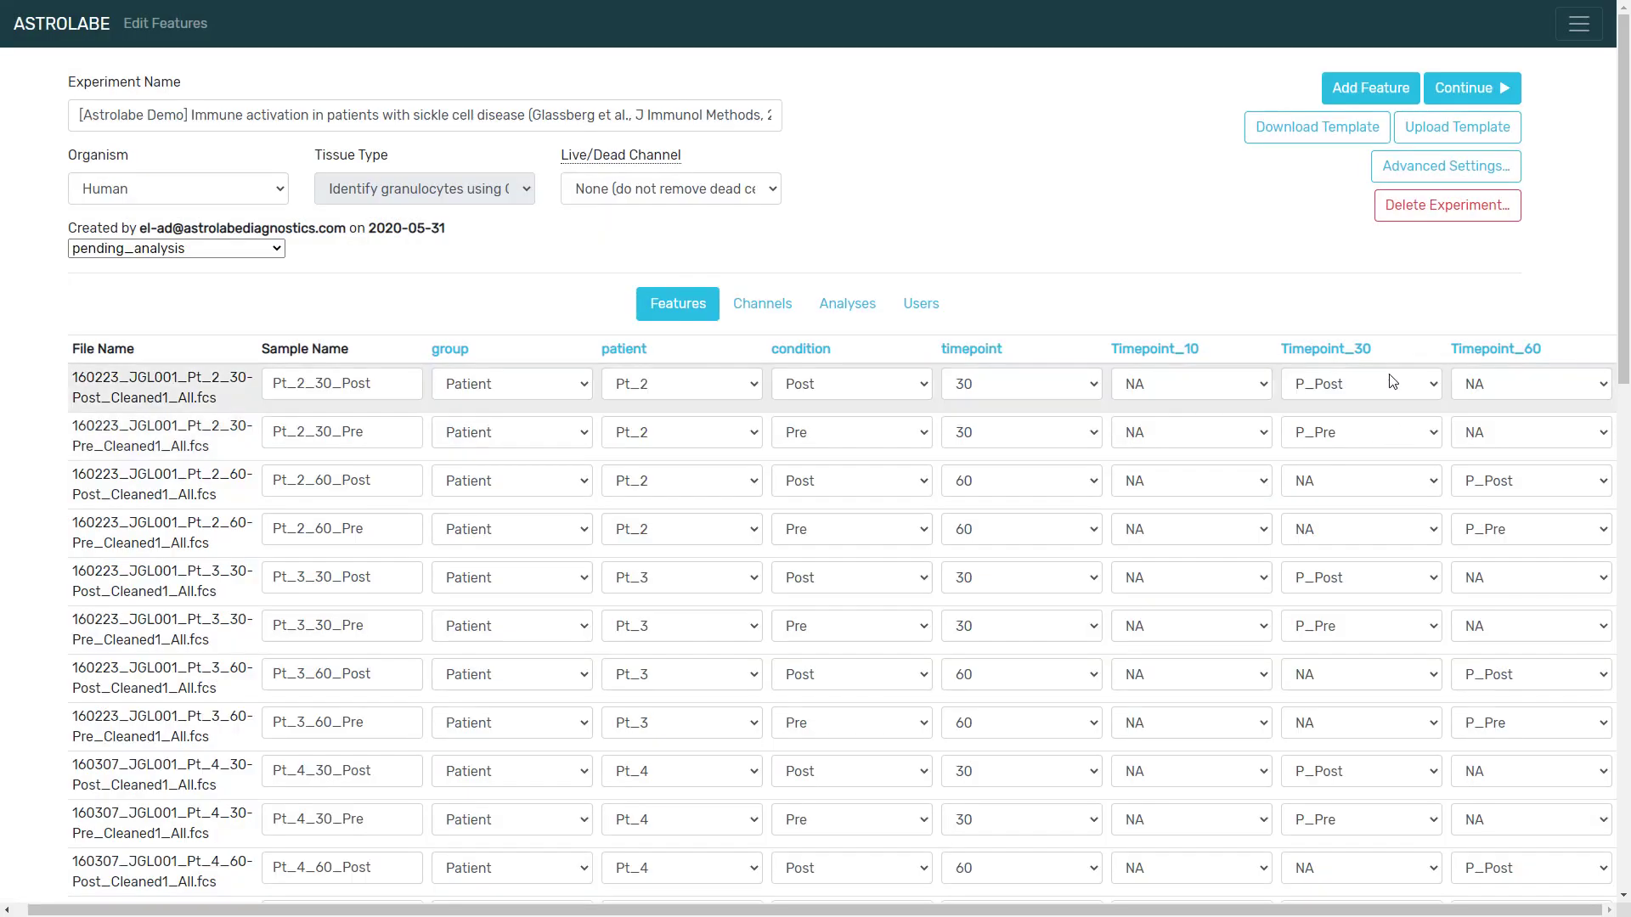
Step: Reorder the Timepoint_30 feature values to C_Pre, C_Post, P_Pre, P_Post and save the feature
left_click(1351, 363)
left_click(924, 283)
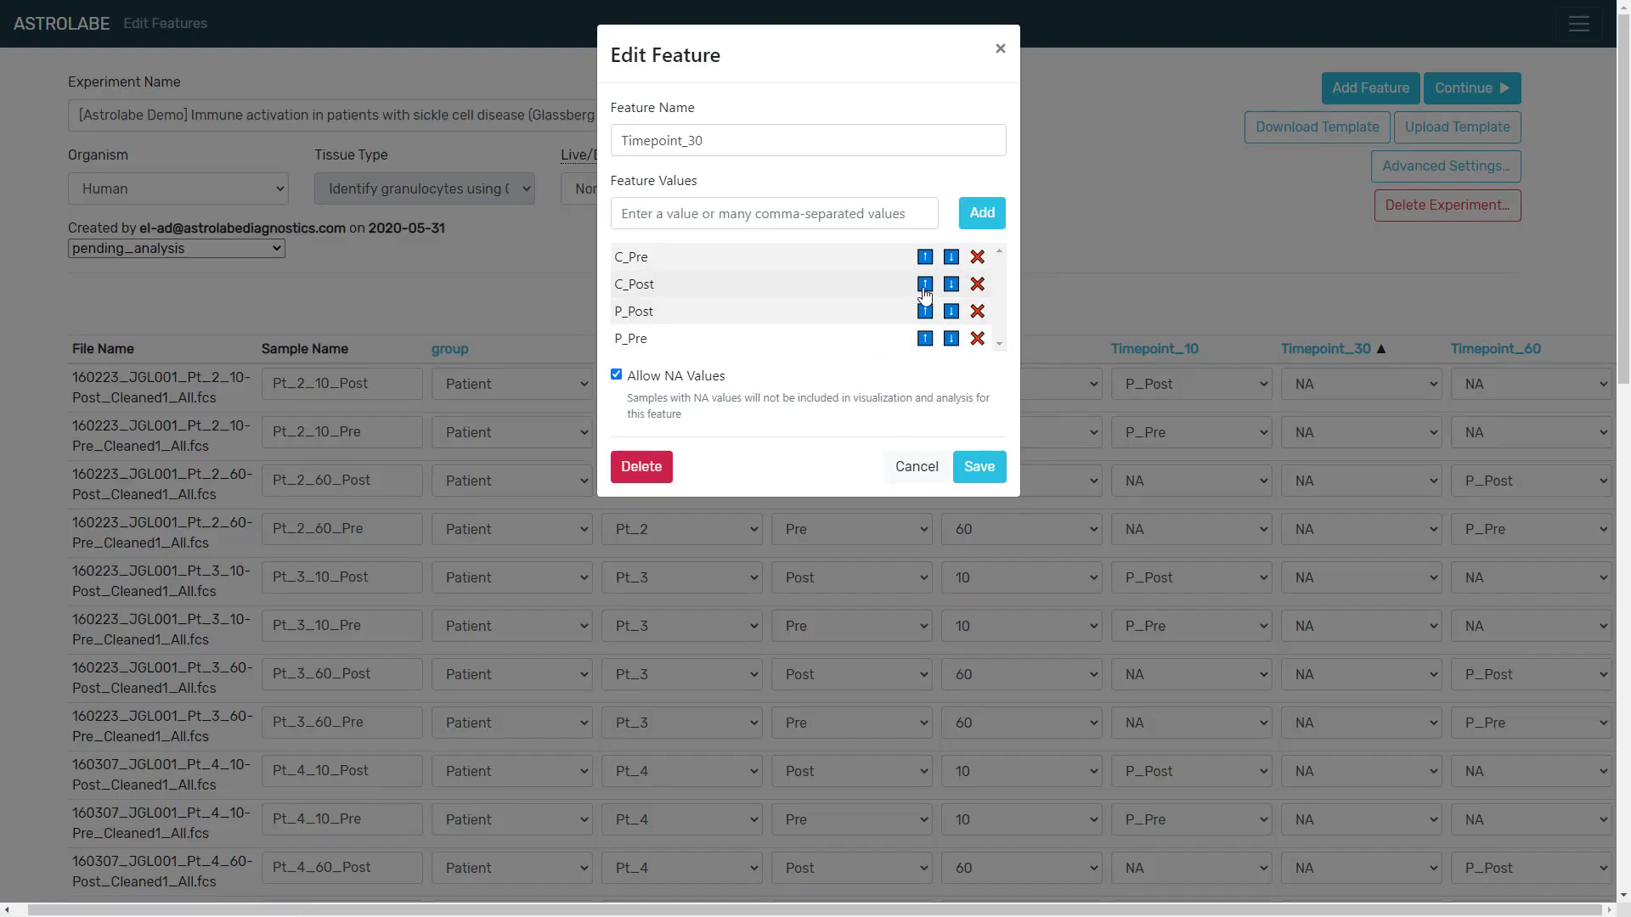
left_click(925, 338)
left_click(979, 467)
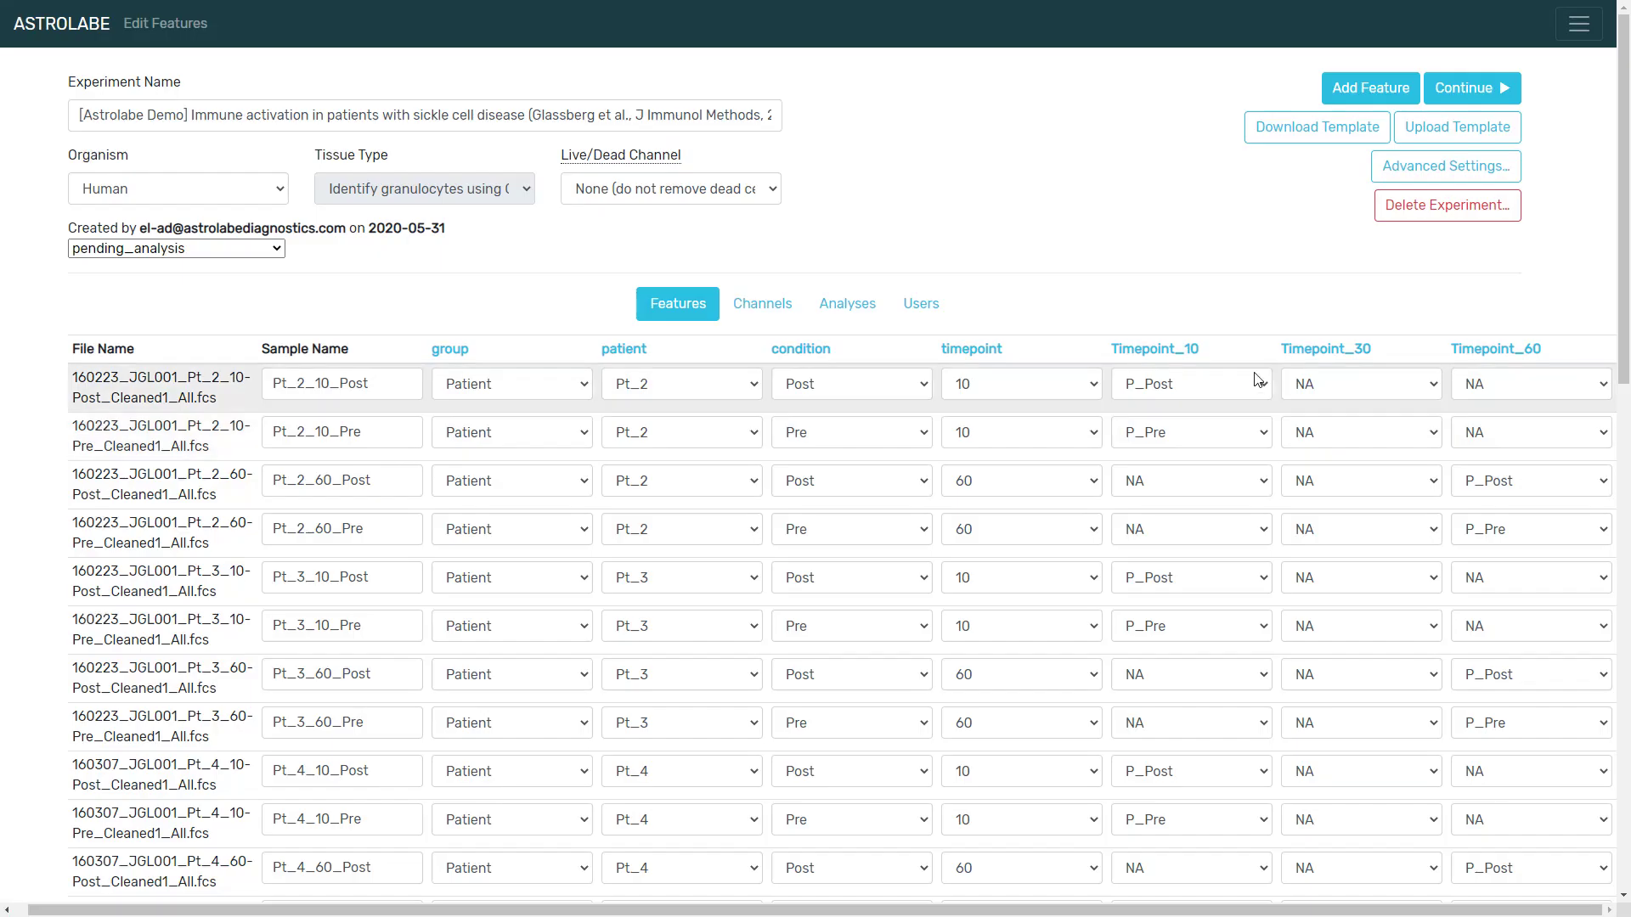
Step: Reorder the Timepoint_60 feature values so each Pre value precedes its Post value, and save the feature
left_click(1461, 347)
left_click(925, 284)
left_click(925, 338)
left_click(983, 467)
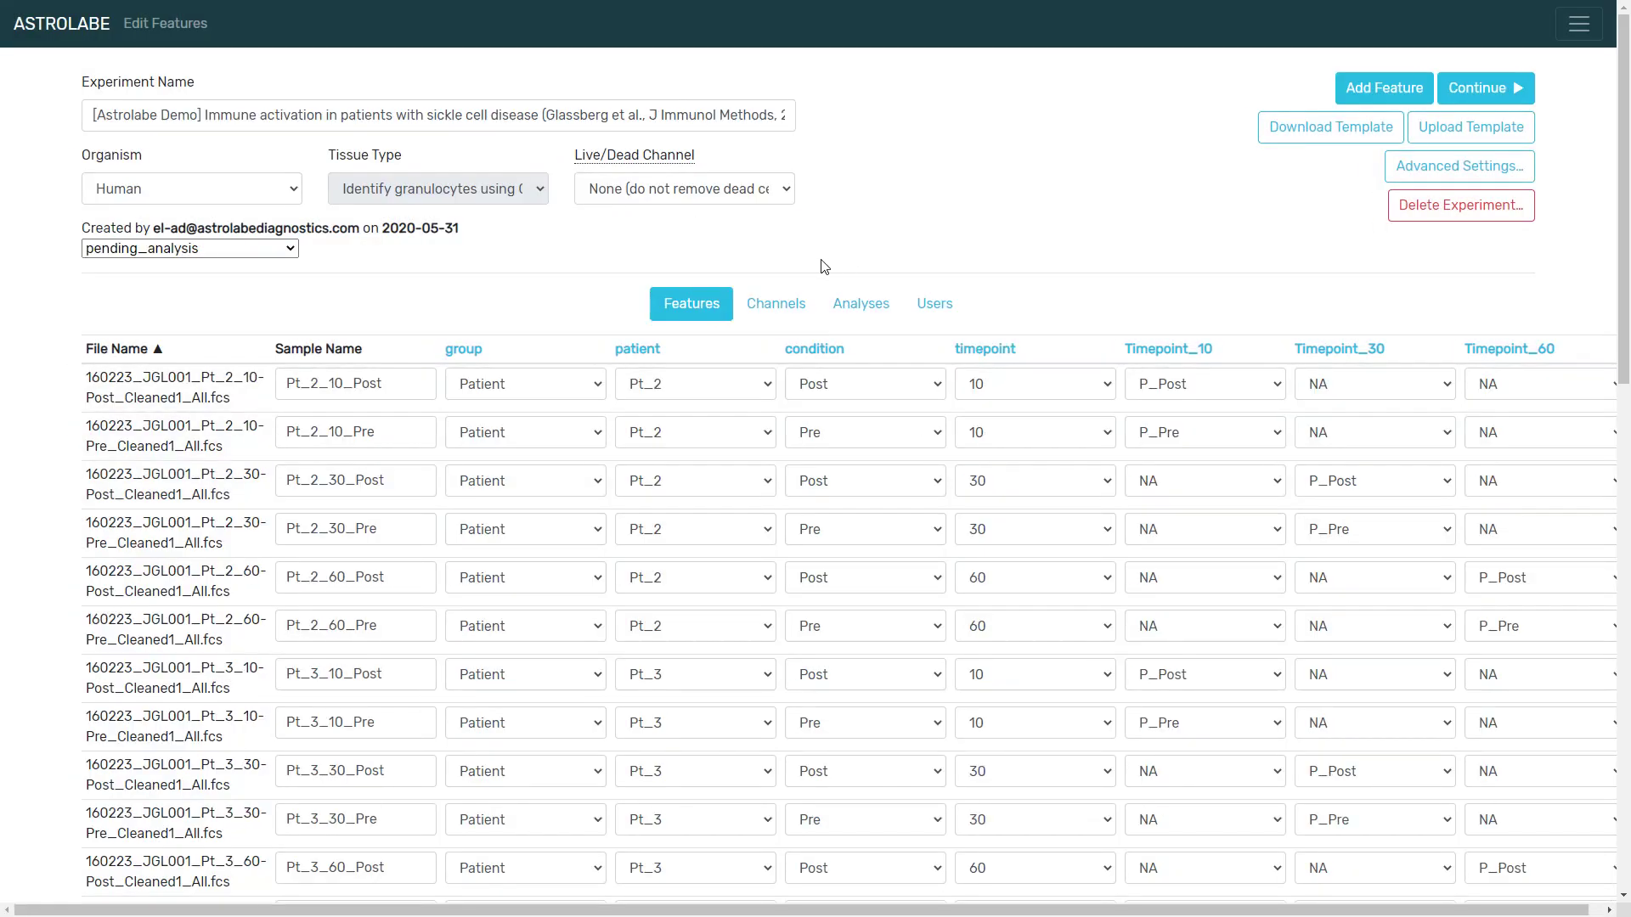
Step: Start a new differential expression analysis with Timepoint_10 as the primary feature and C_Pre as its baseline
left_click(863, 315)
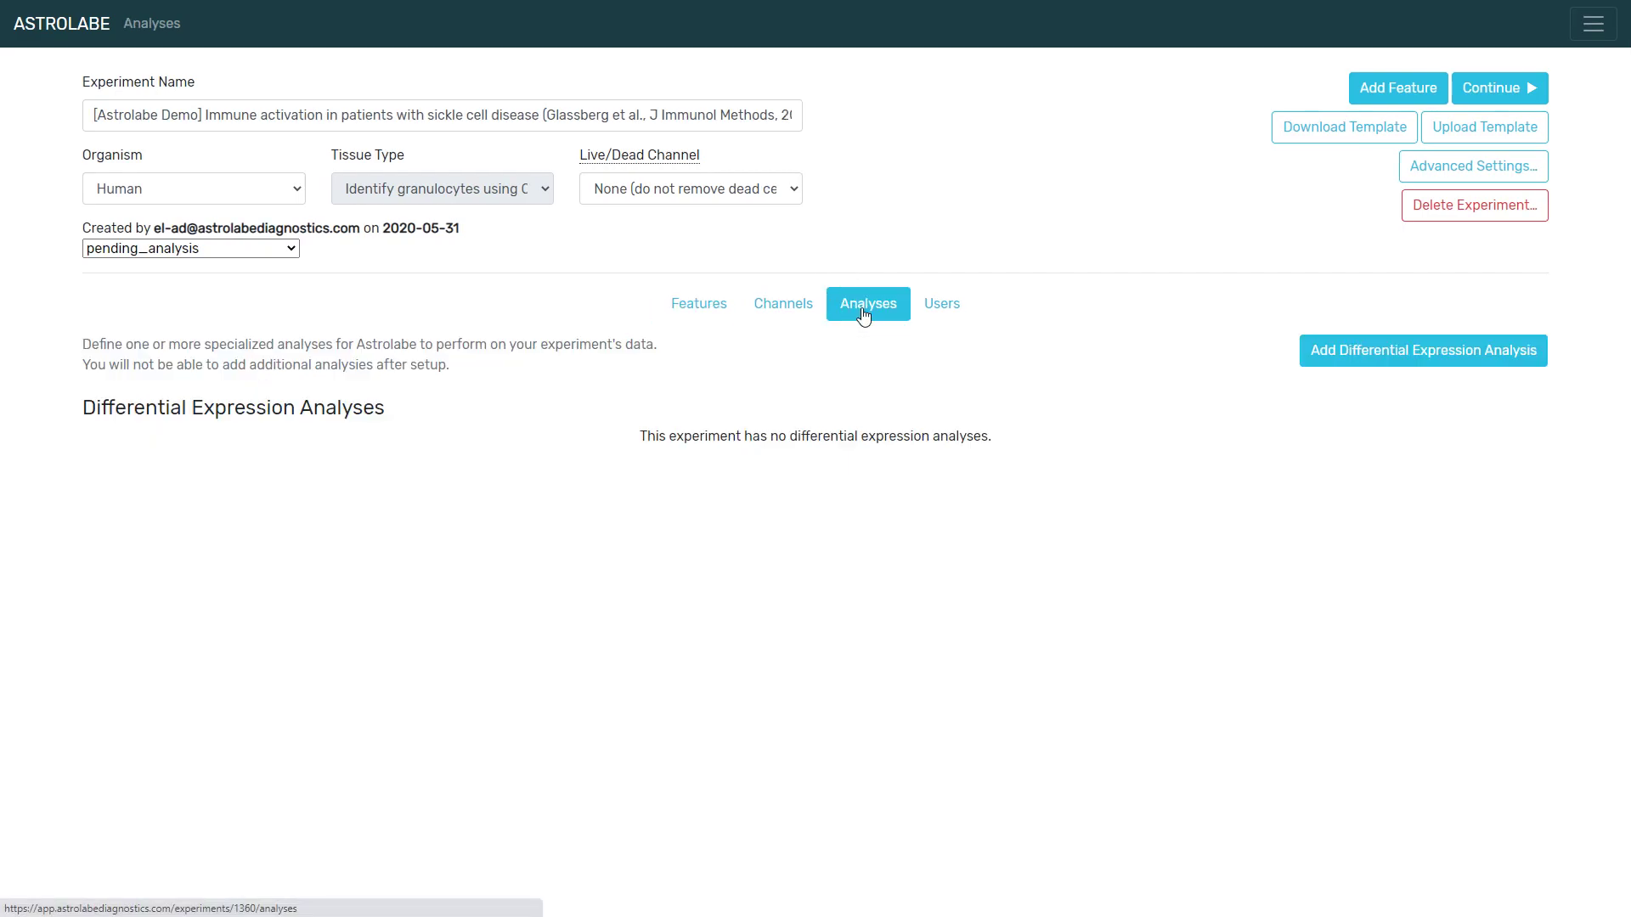
left_click(1360, 353)
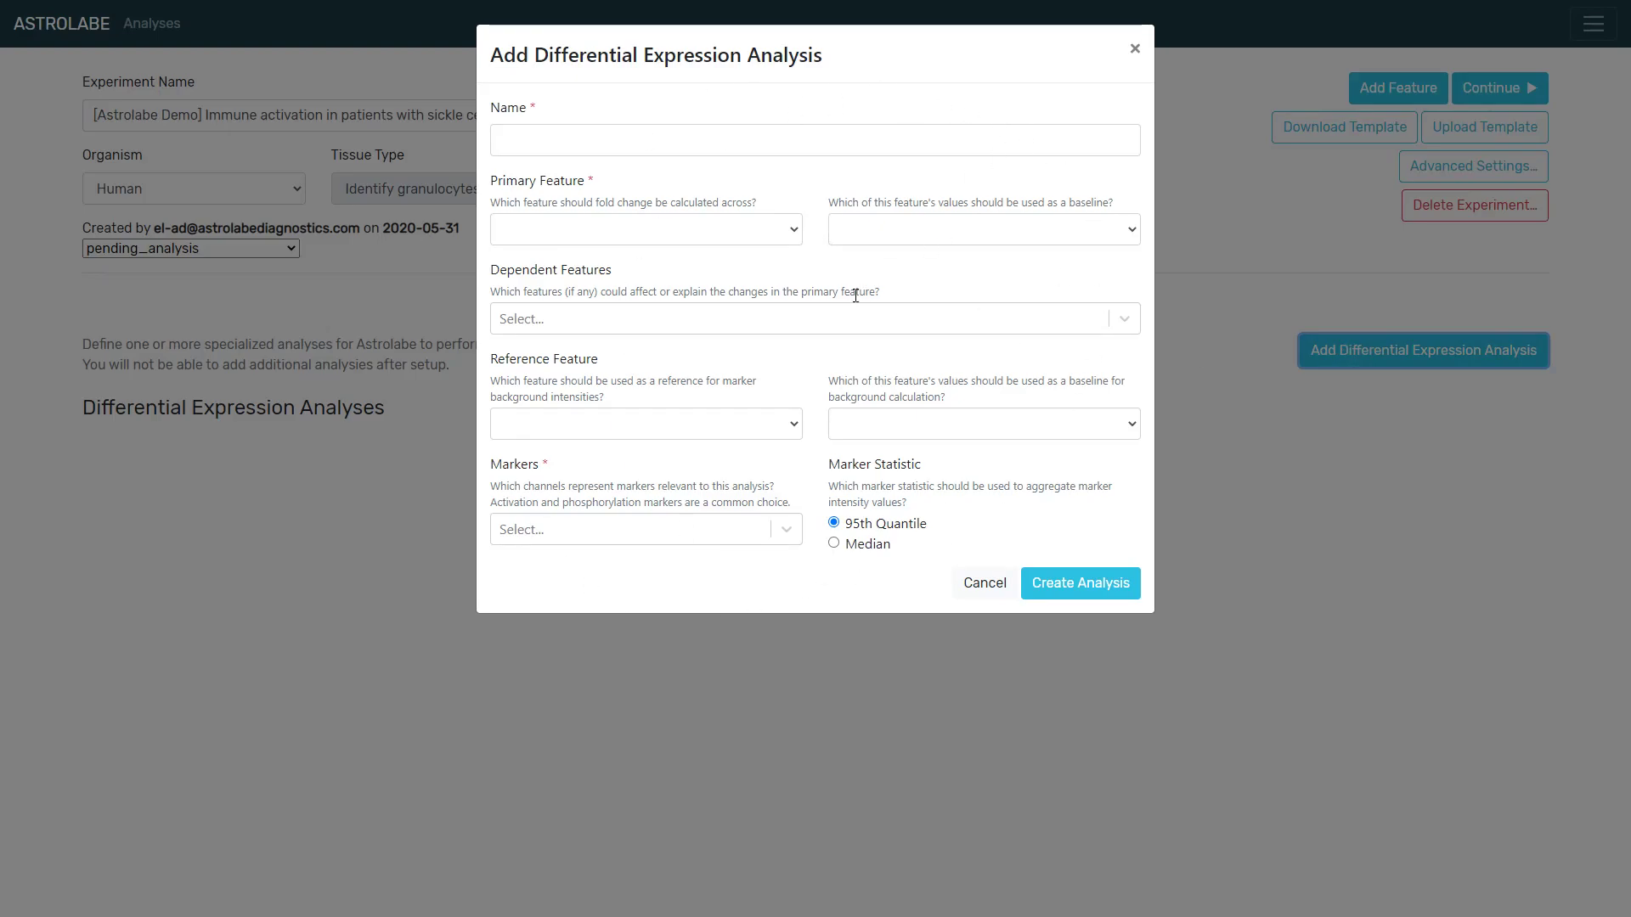
left_click(570, 238)
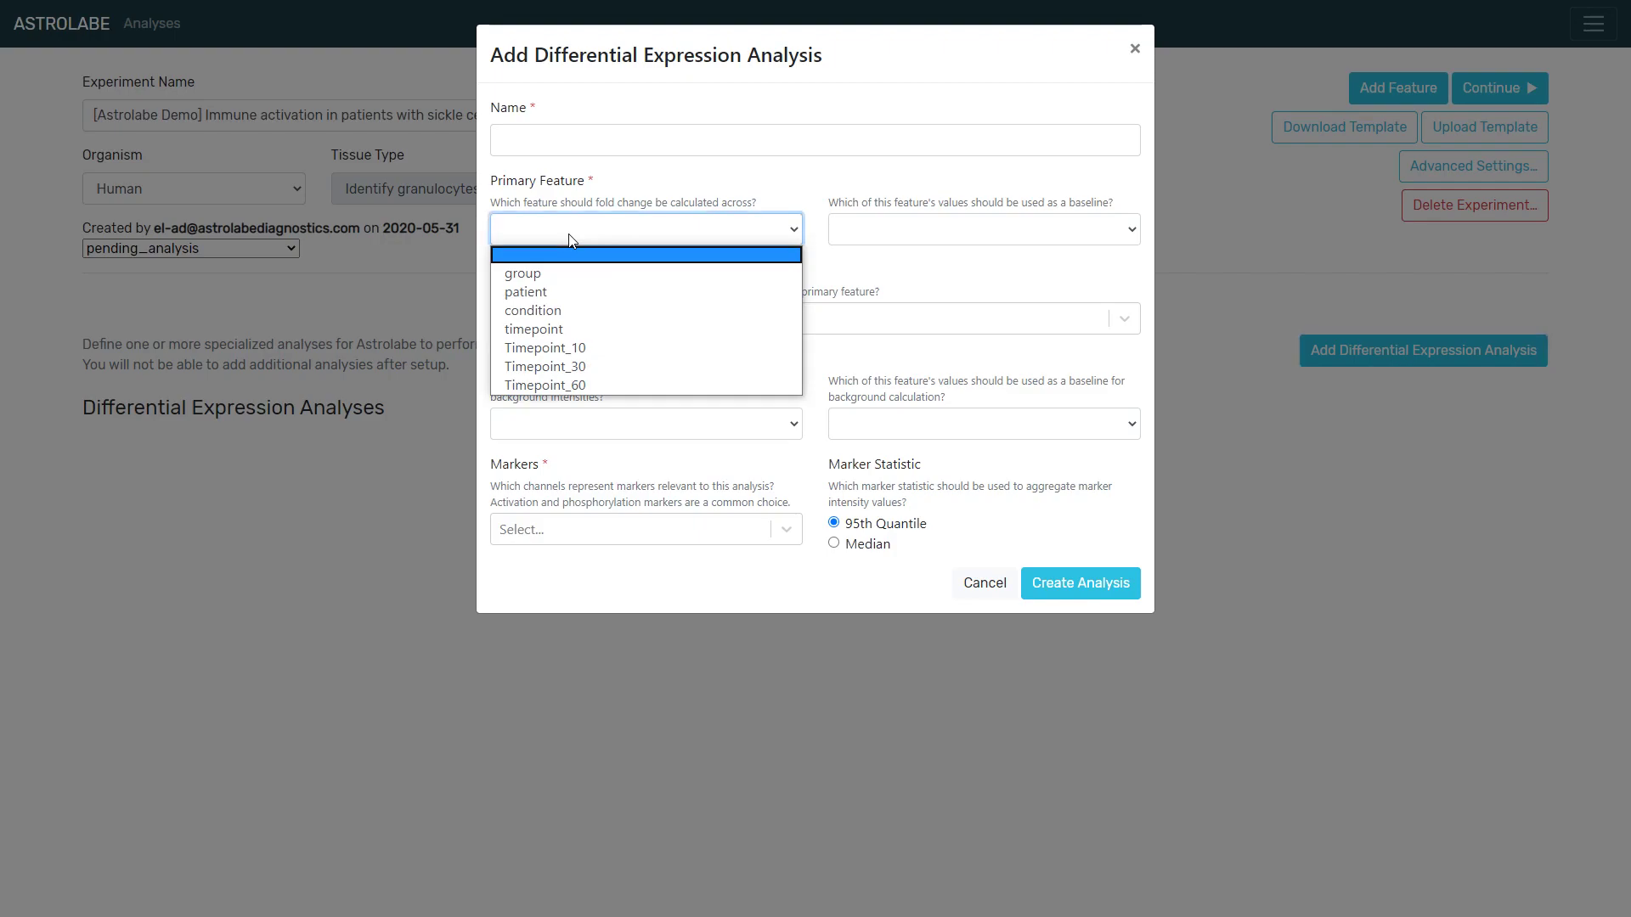
left_click(554, 350)
left_click(909, 233)
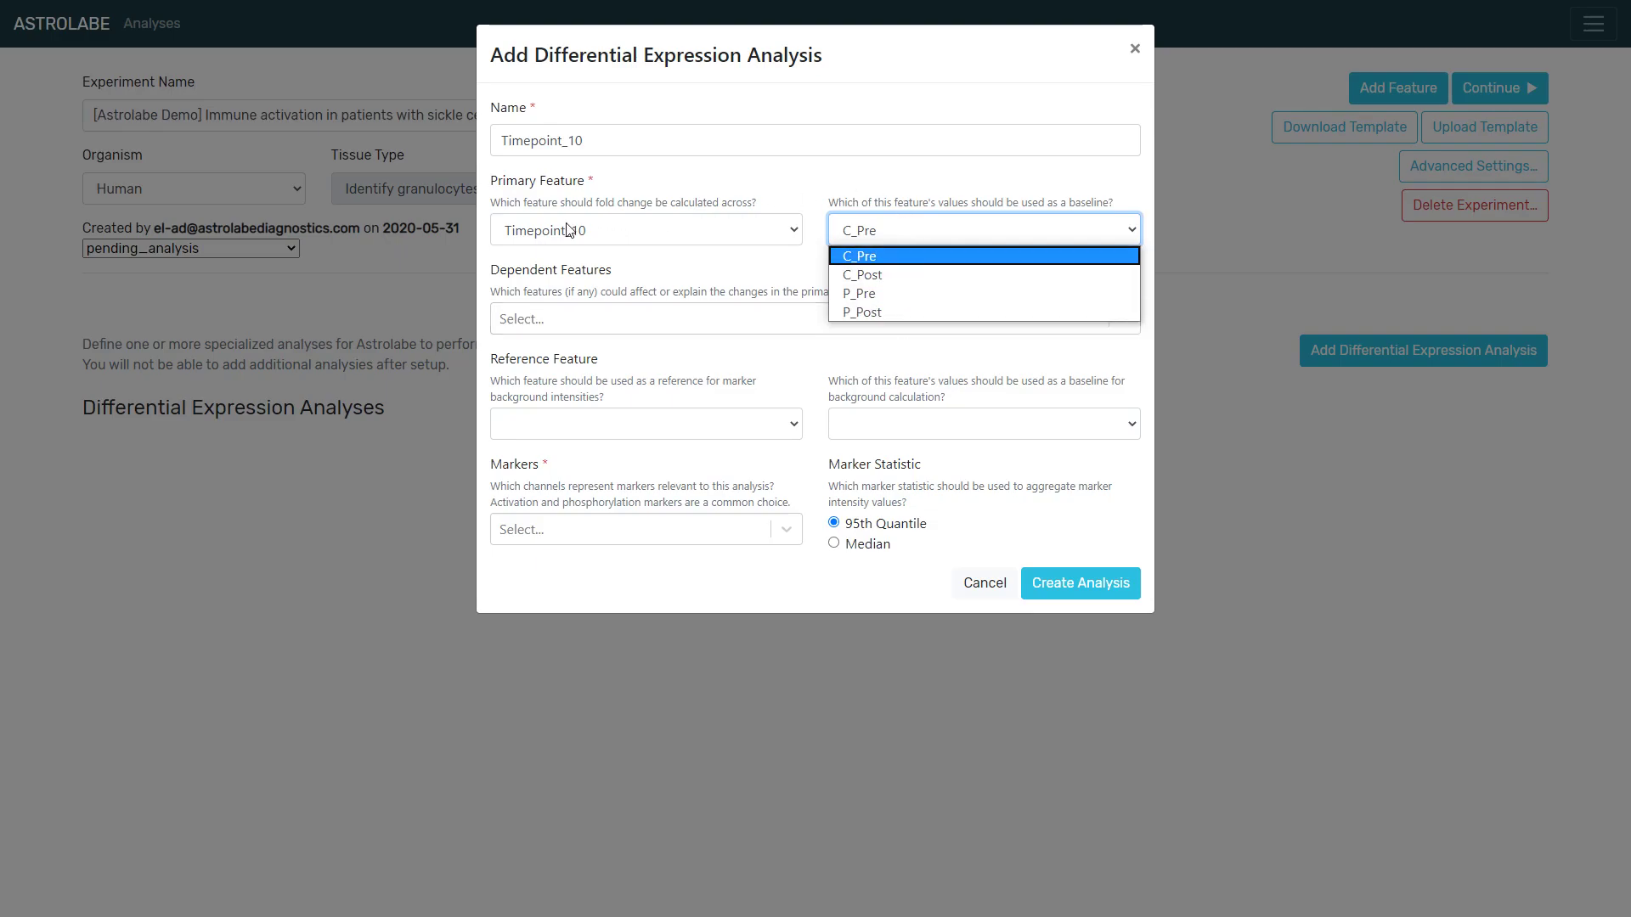
left_click(838, 233)
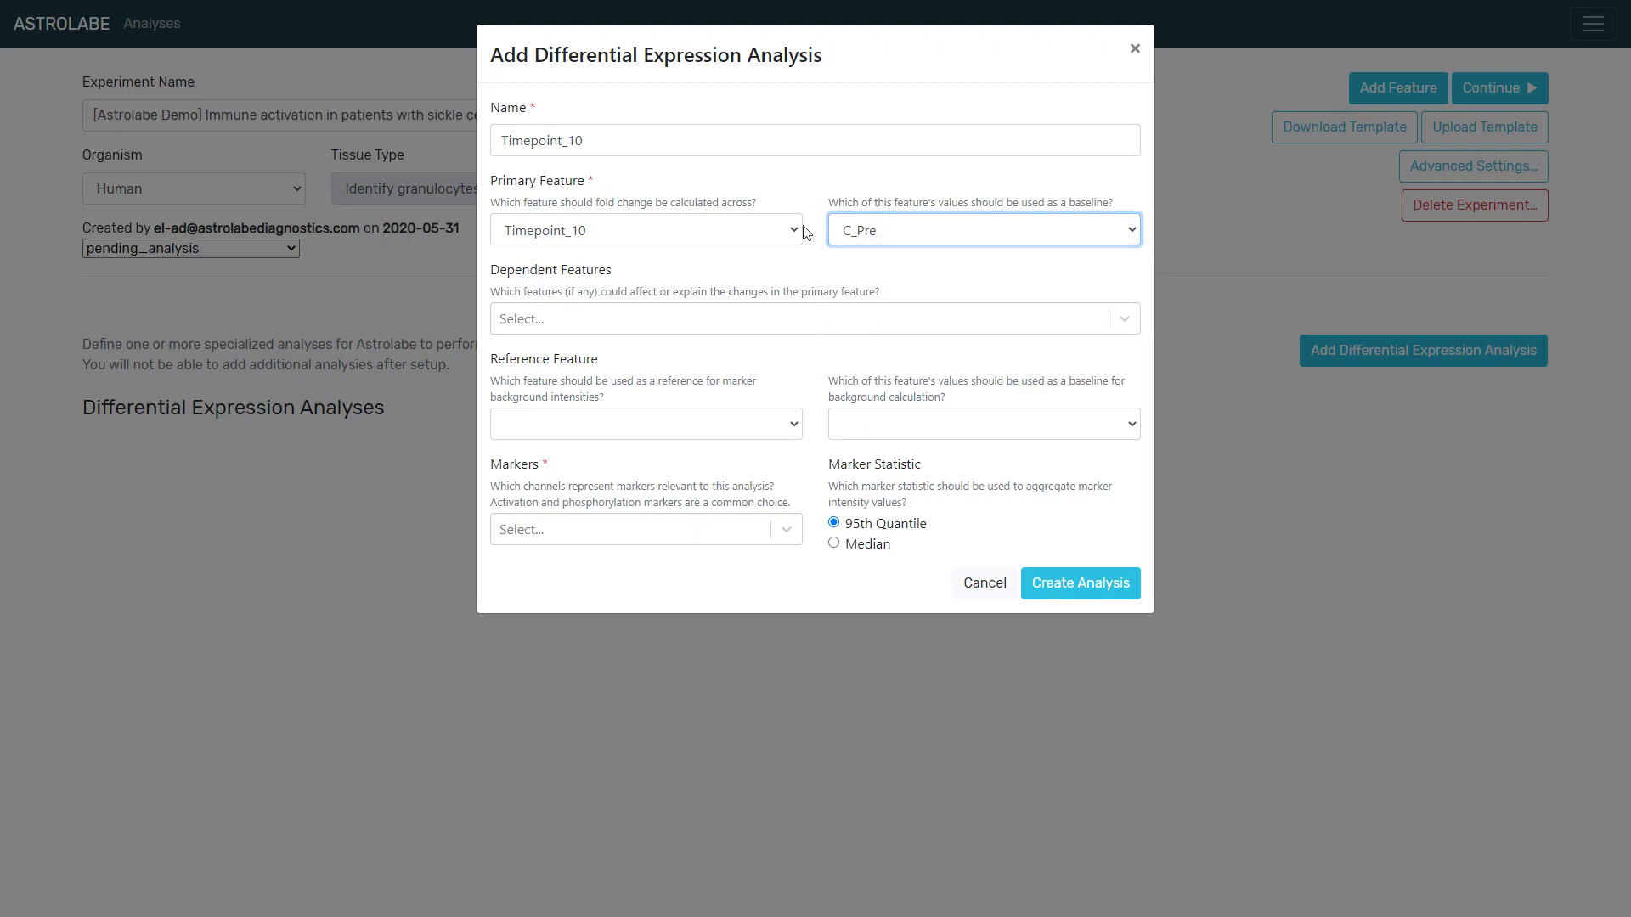
Step: Re-enter the analysis name as Timepoint_10
left_click(614, 138)
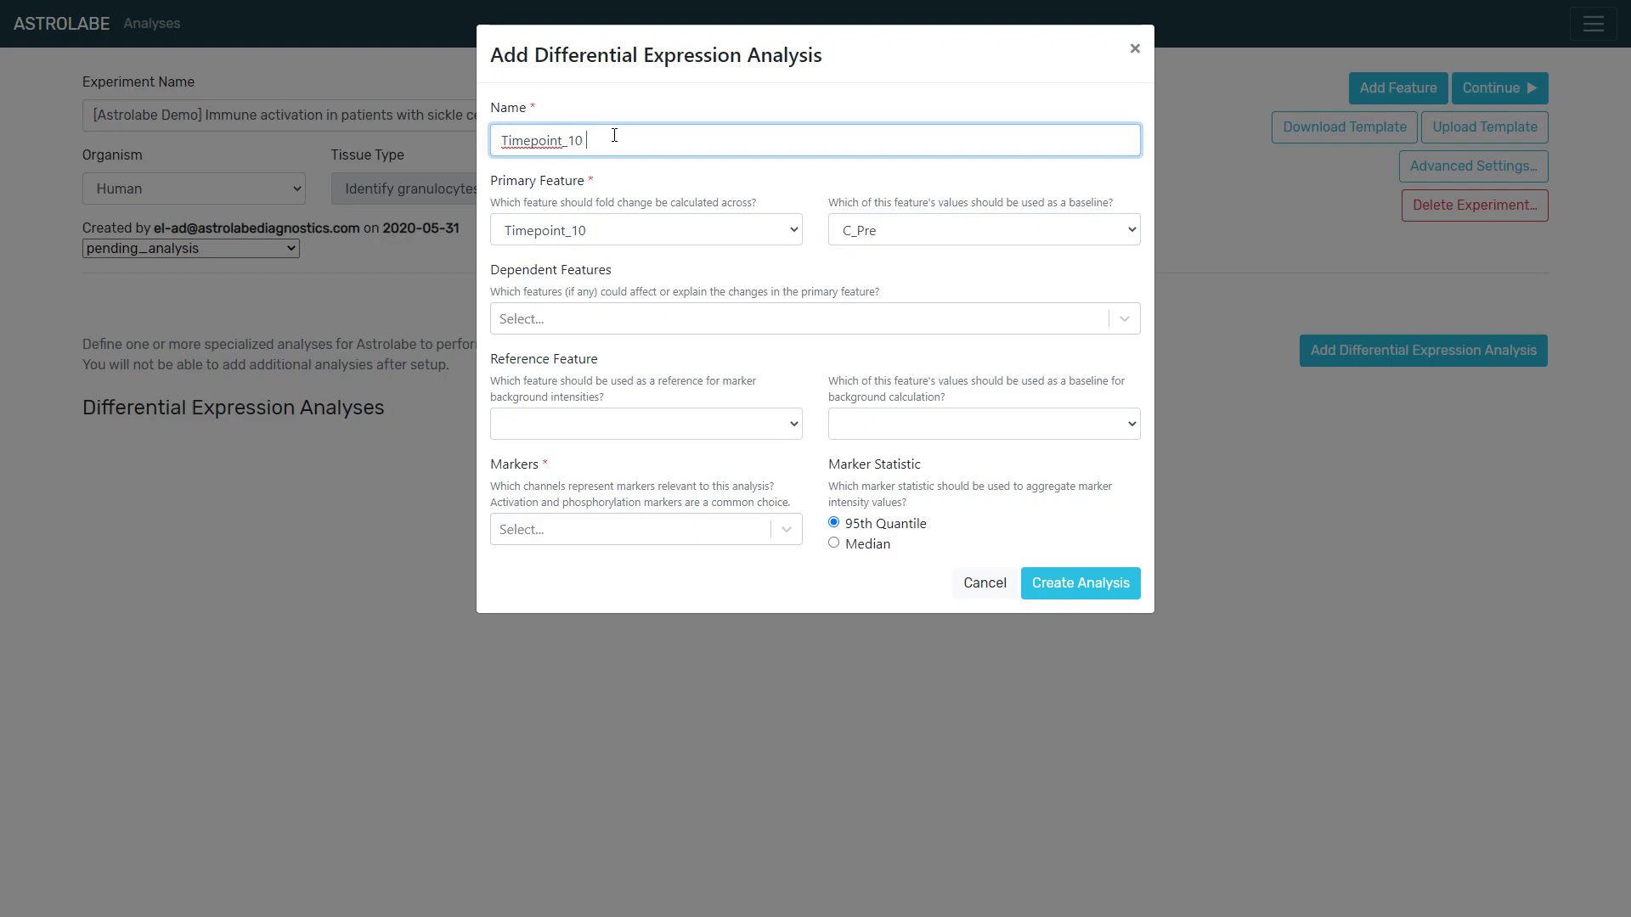
key("BackSpace")
key("BackSpace")
key("BackSpace")
key("BackSpace")
key("BackSpace")
key("BackSpace")
key("BackSpace")
key("BackSpace")
key("BackSpace")
key("BackSpace")
key("BackSpace")
type("Timep")
left_click(593, 272)
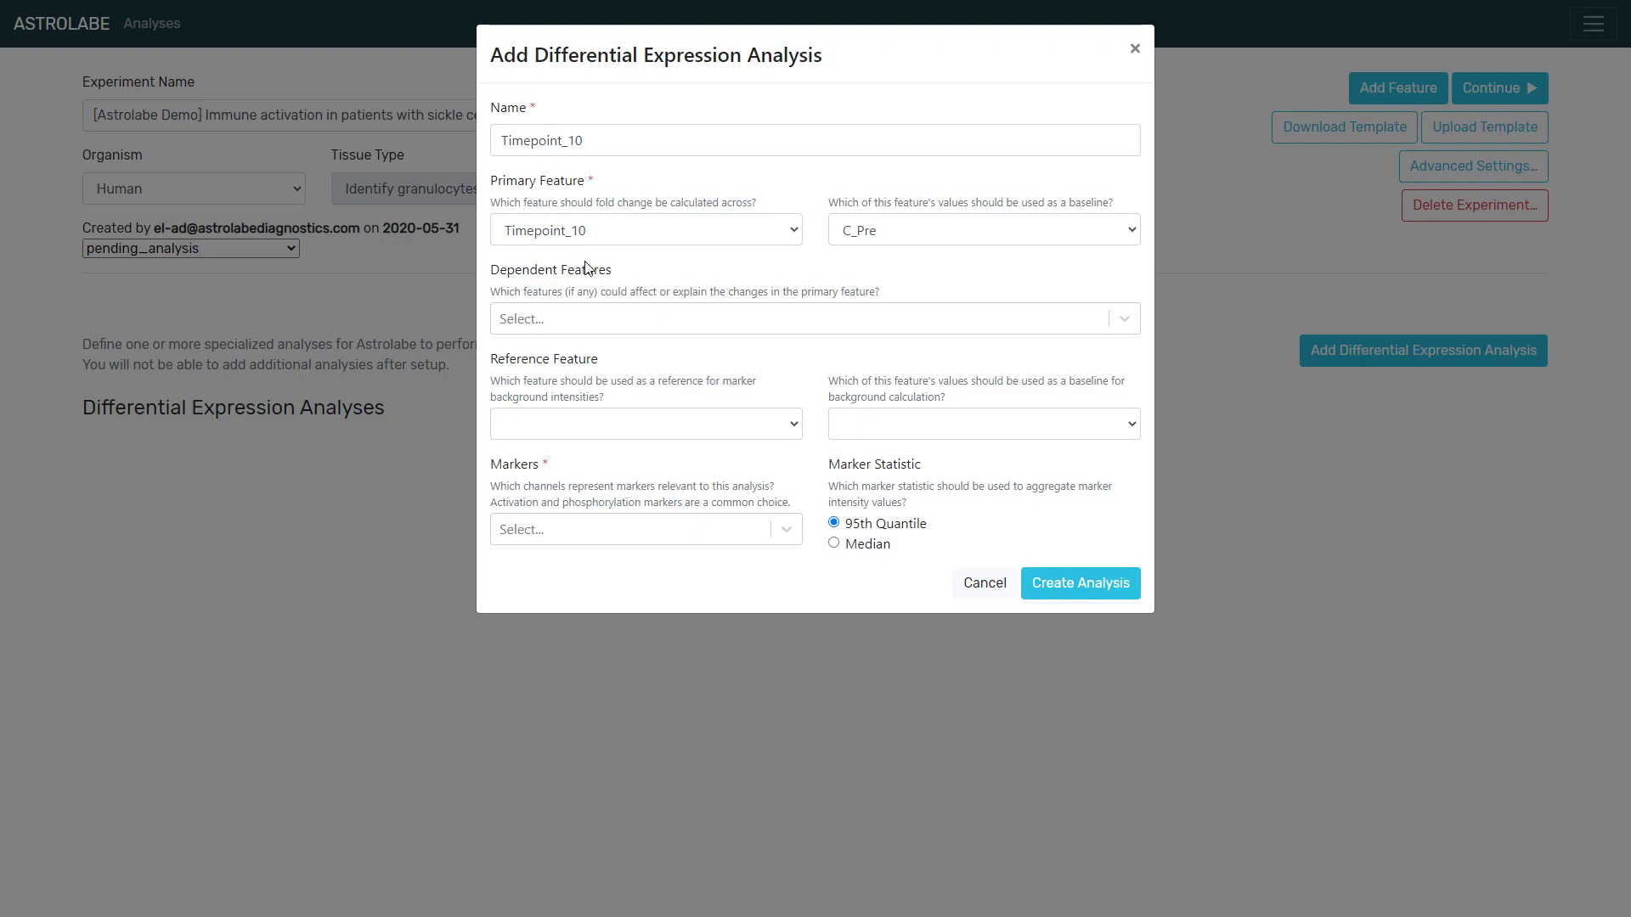
Step: Add patient as the dependent feature and keep C_Pre as the primary feature's baseline
left_click(590, 320)
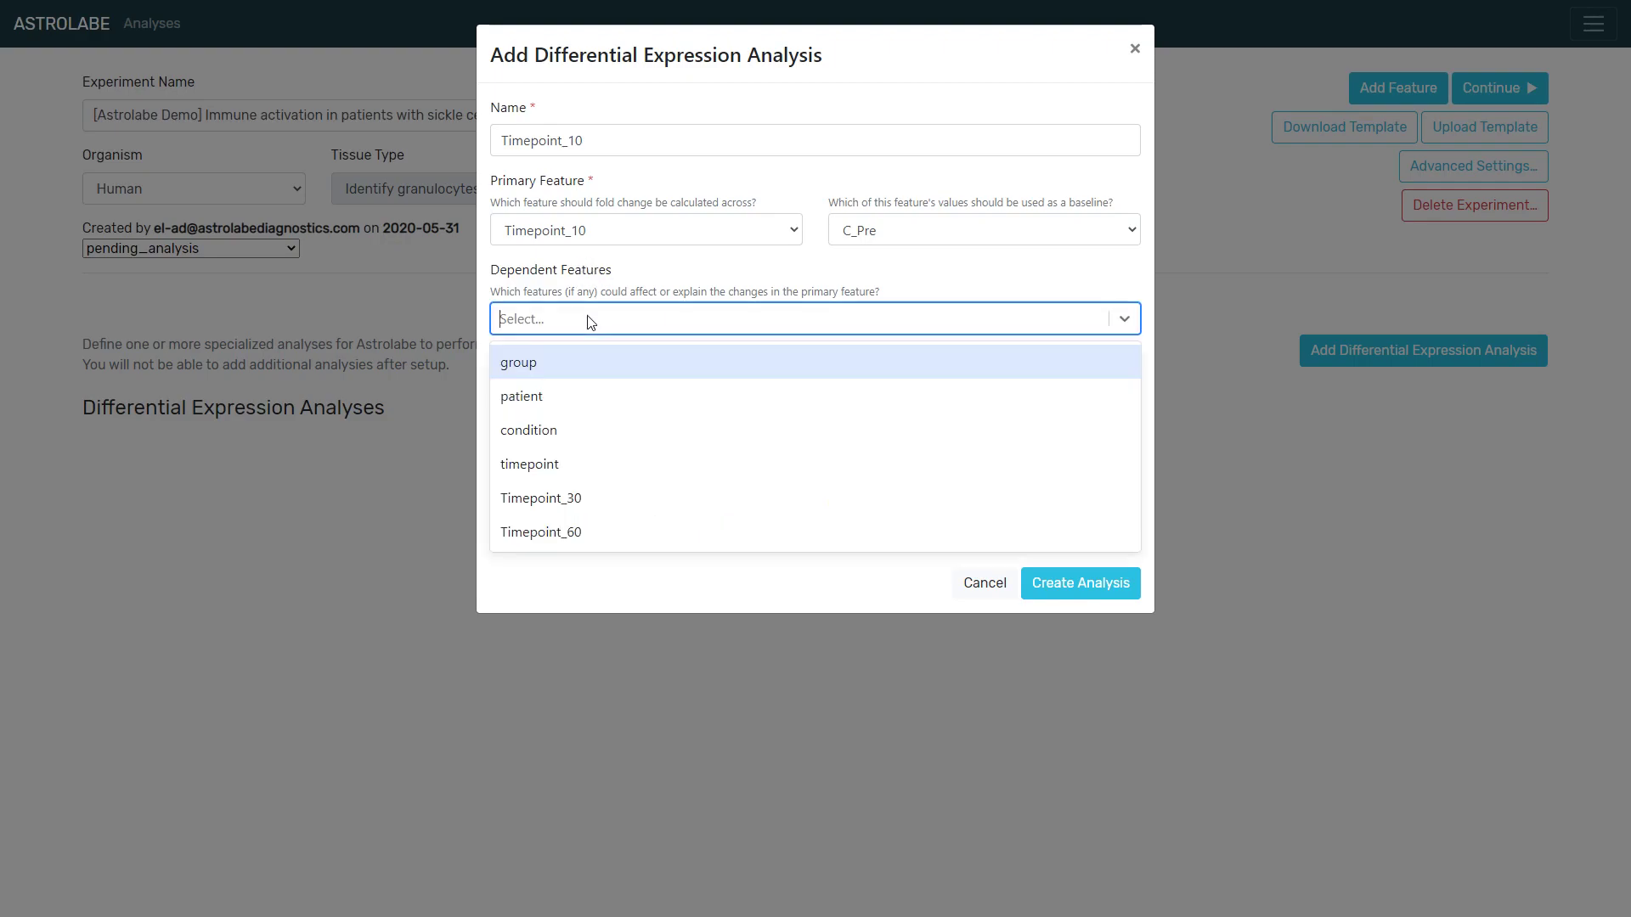
left_click(561, 397)
left_click(884, 236)
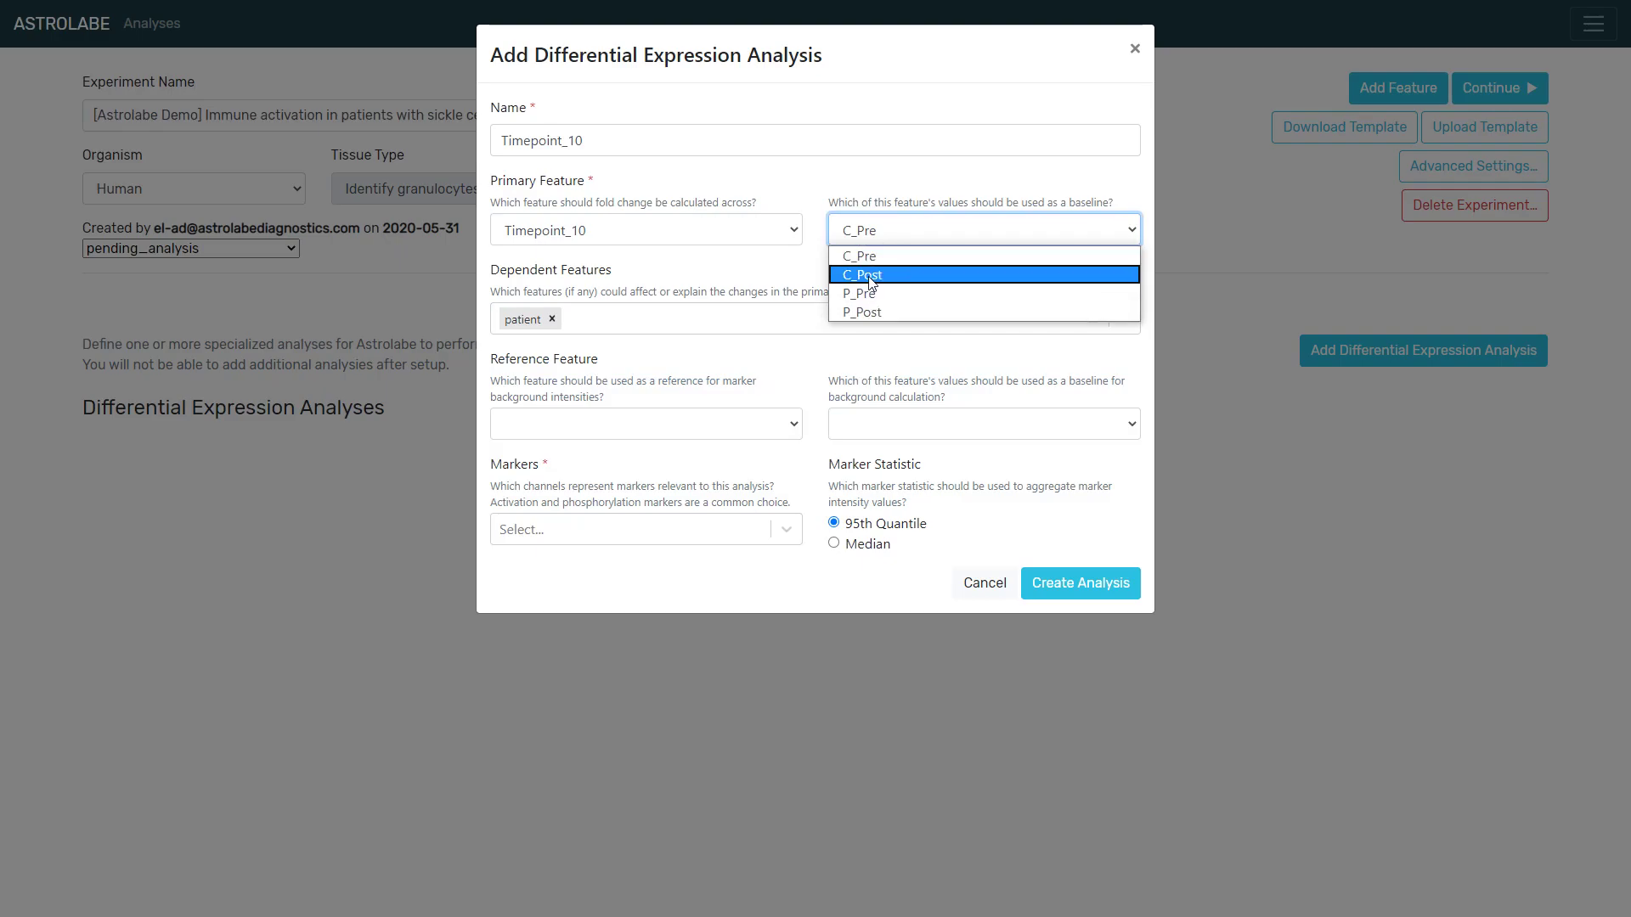
left_click(875, 238)
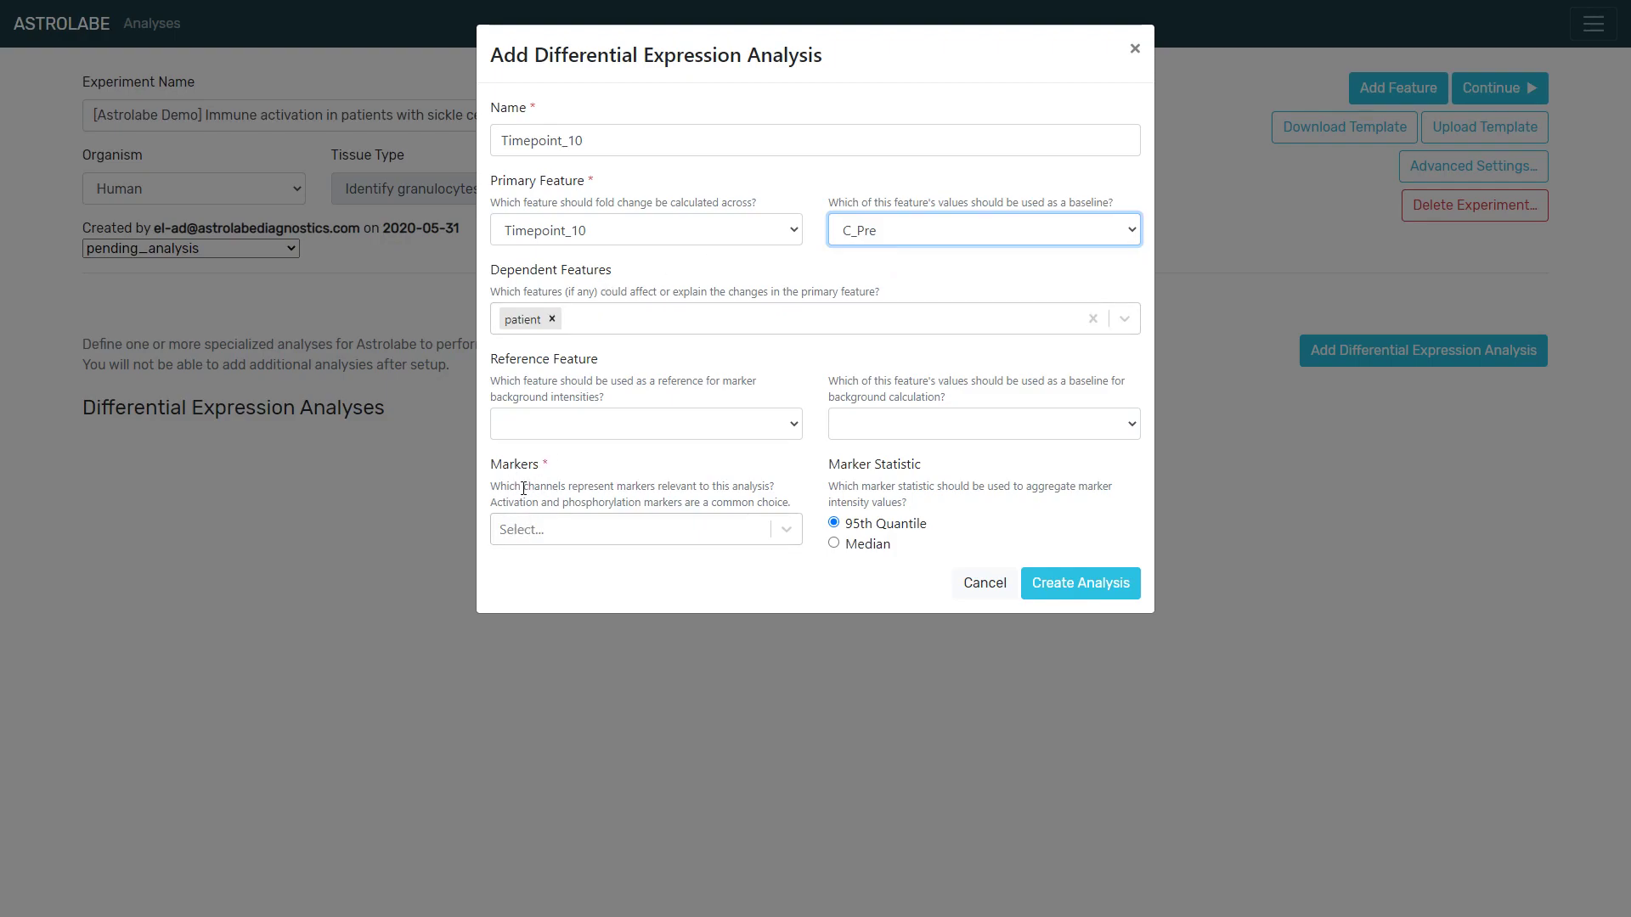
Step: Add the markers pSTAT5, pSTAT3, pSTAT1 and pS6 to the analysis
left_click(567, 530)
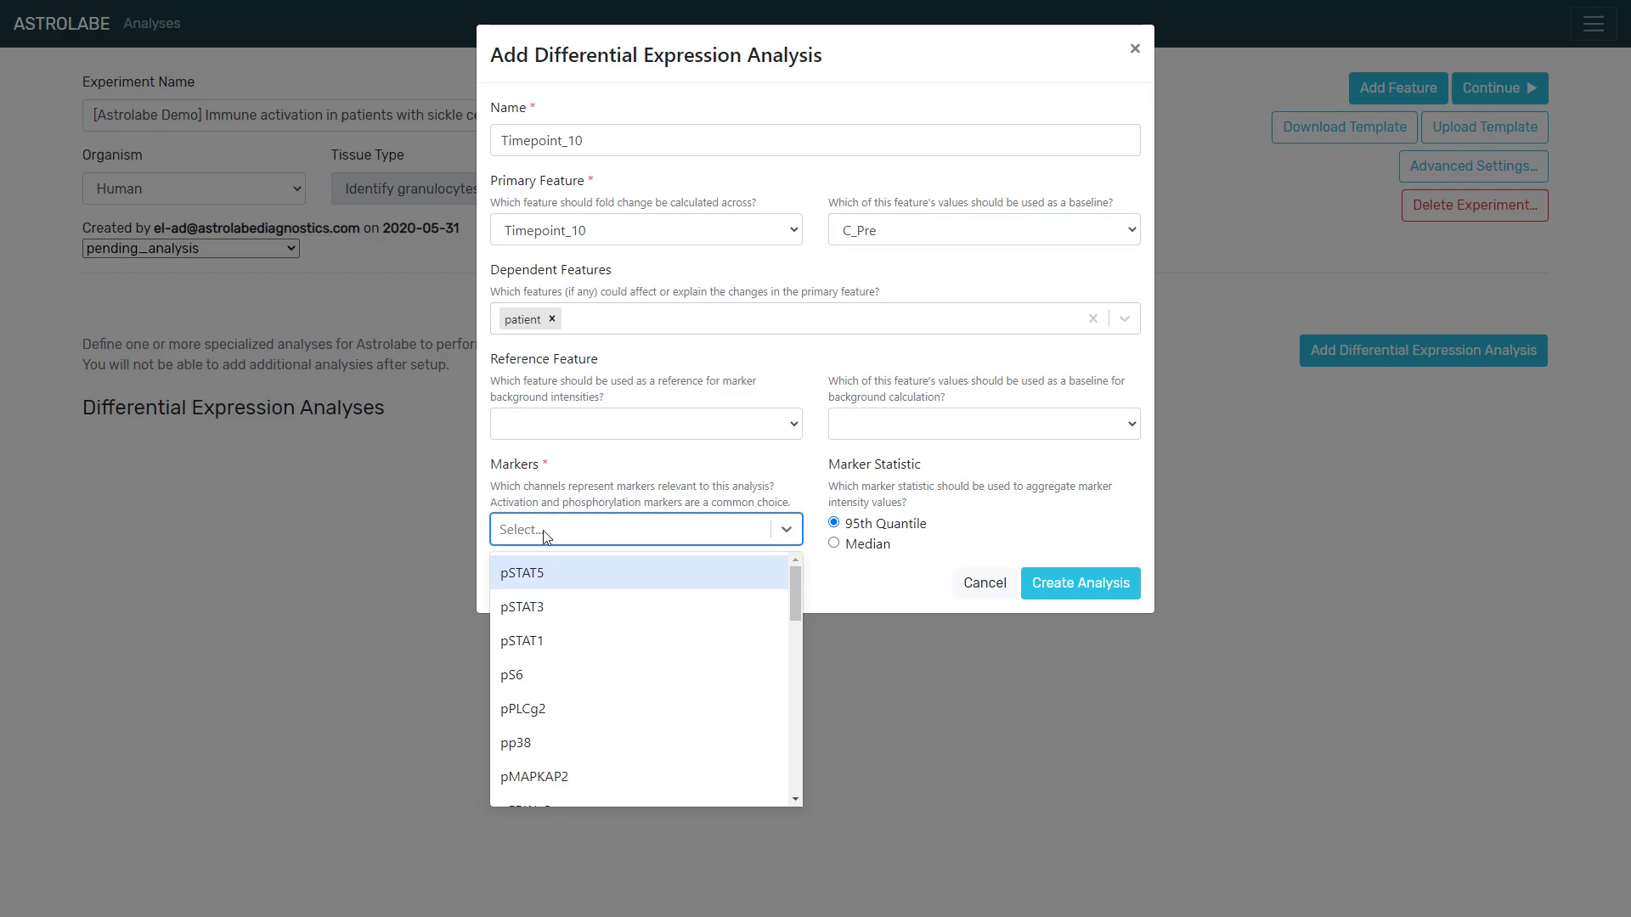
left_click(547, 562)
left_click(629, 540)
left_click(621, 564)
left_click(645, 544)
left_click(641, 573)
left_click(707, 537)
left_click(619, 583)
Step: Add the markers pPLCg2, pp38, pMAPKAP2, pERK1_2, pCREB and IkBa to the analysis
left_click(604, 569)
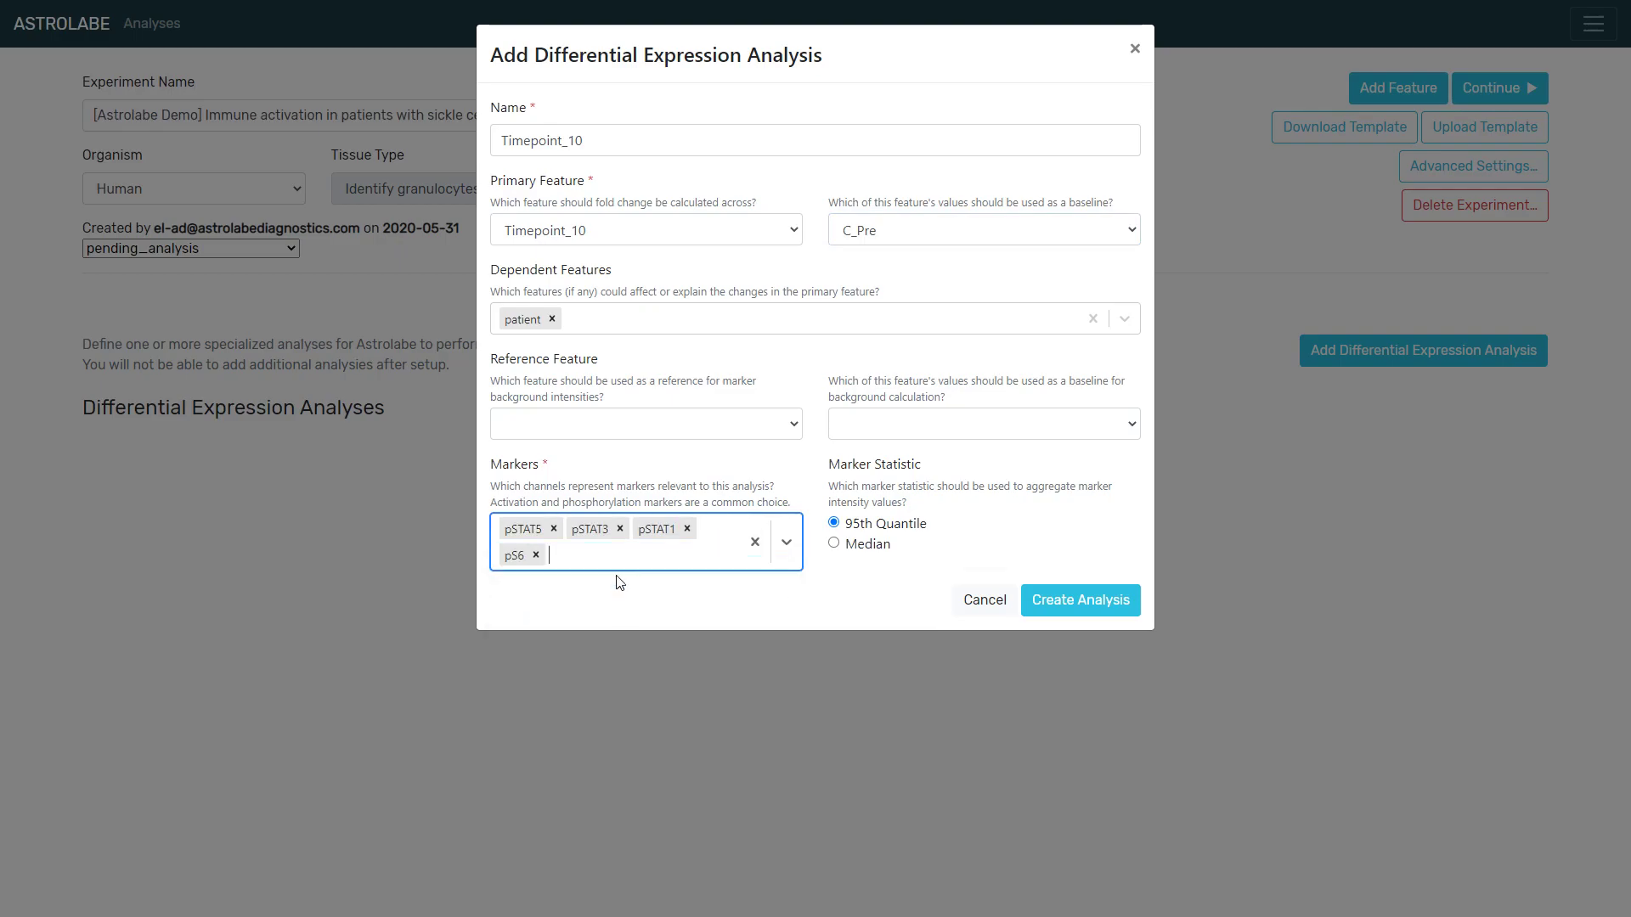
left_click(615, 602)
left_click(655, 565)
left_click(650, 605)
left_click(670, 569)
left_click(666, 598)
left_click(655, 594)
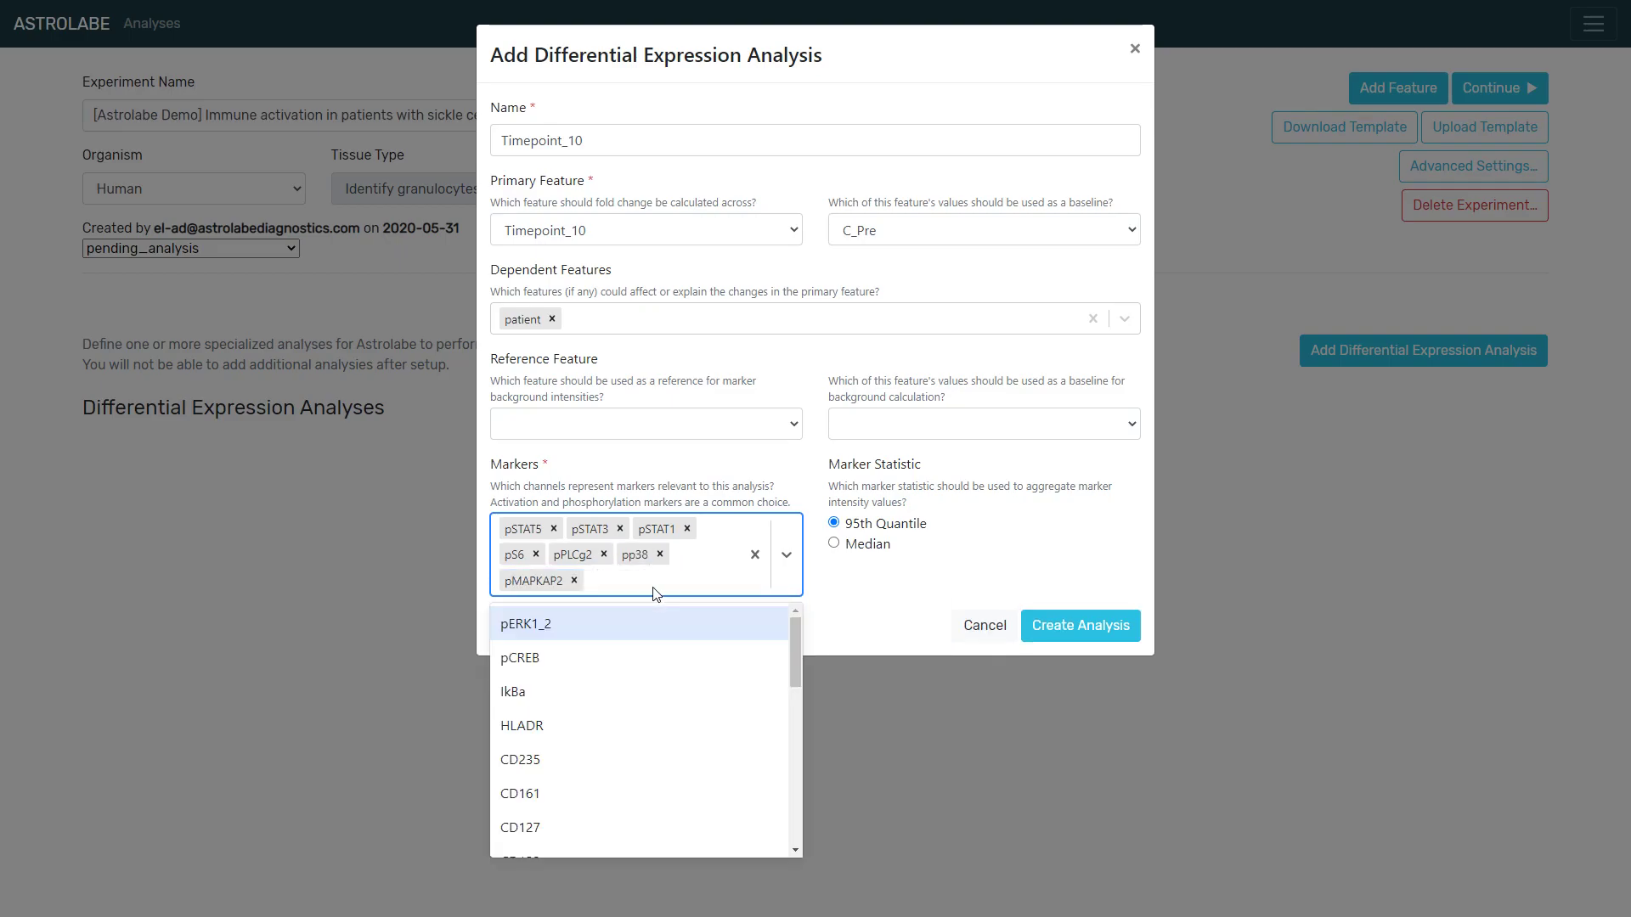
left_click(656, 622)
left_click(670, 588)
left_click(656, 626)
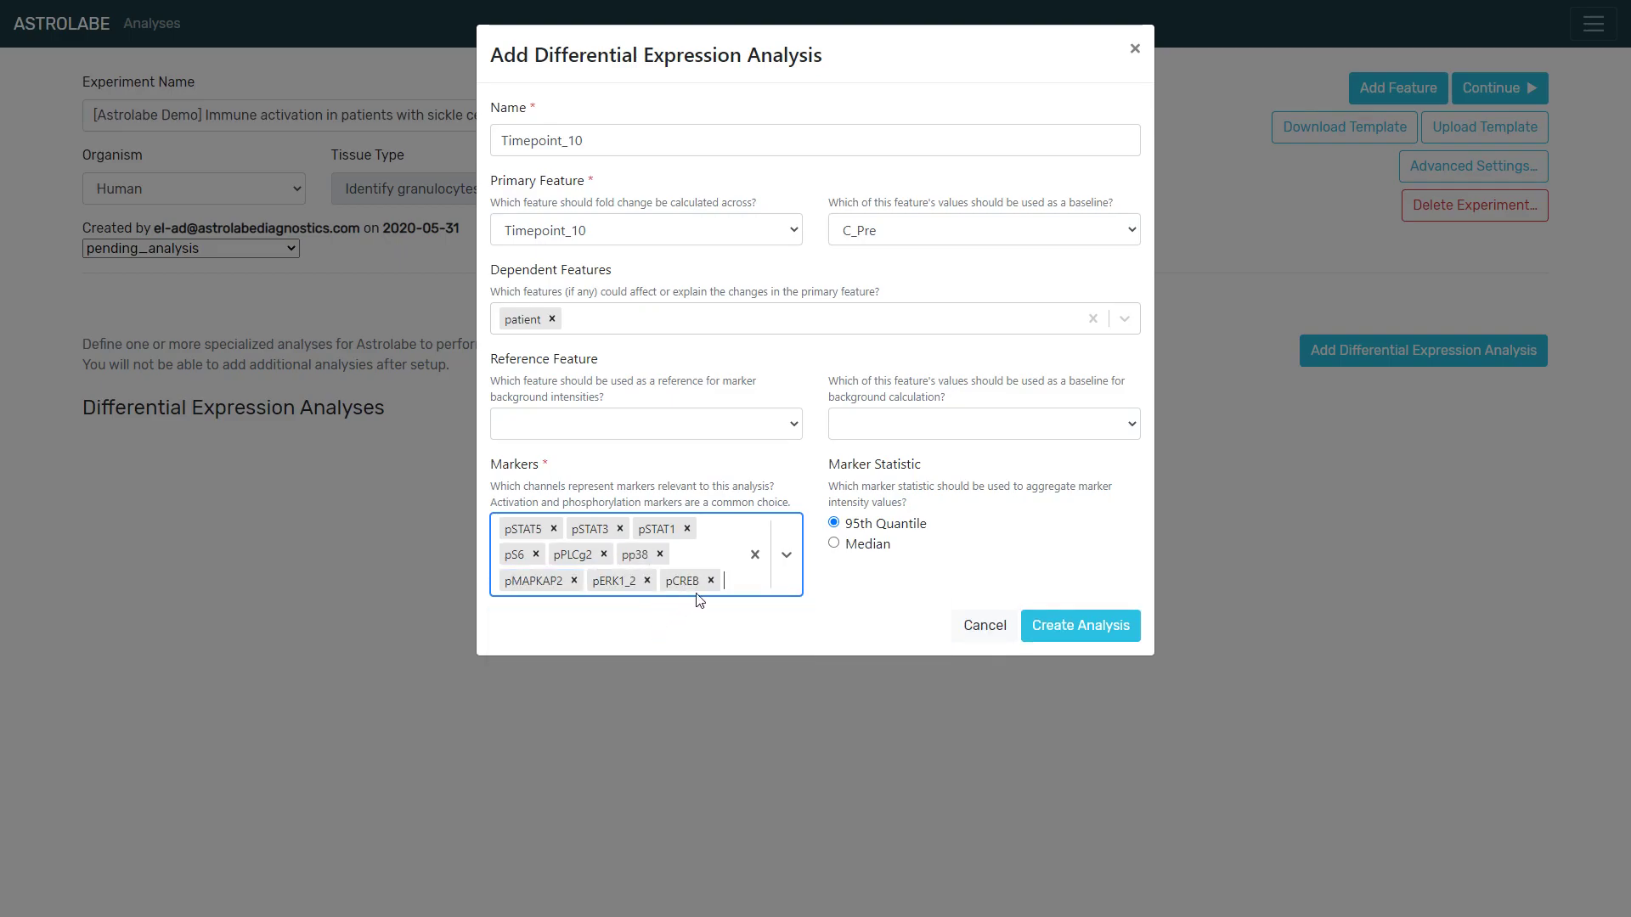
left_click(738, 588)
left_click(666, 620)
Step: Add the markers CD161, CD66b, CD61 and CD57, and check the rest of the marker list
left_click(648, 612)
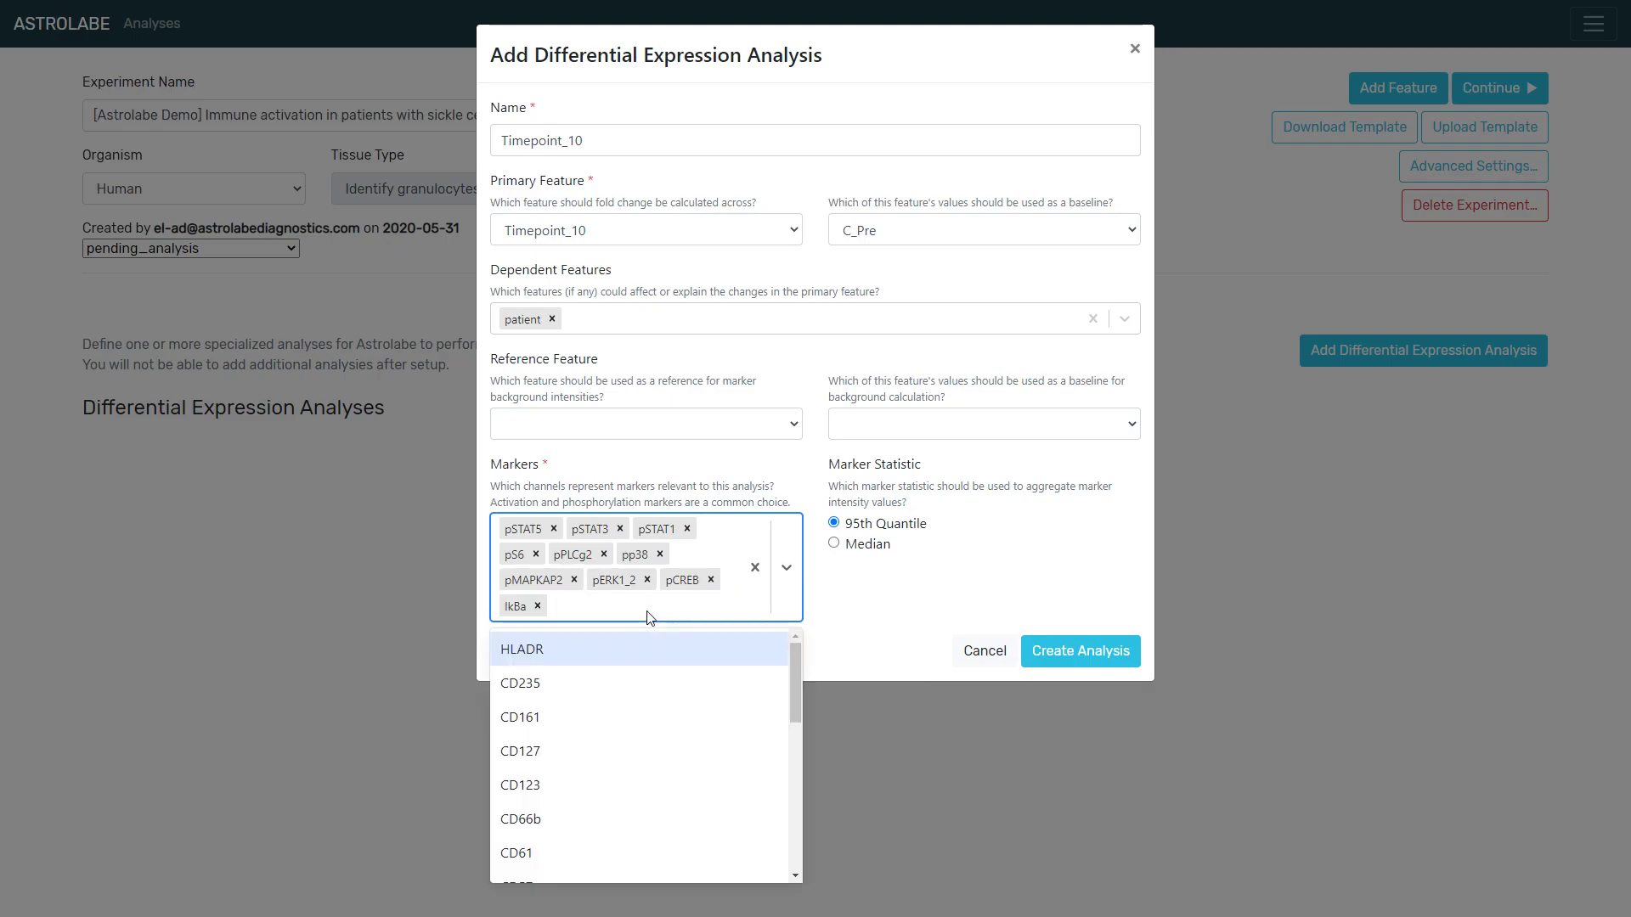
left_click(620, 722)
left_click(655, 622)
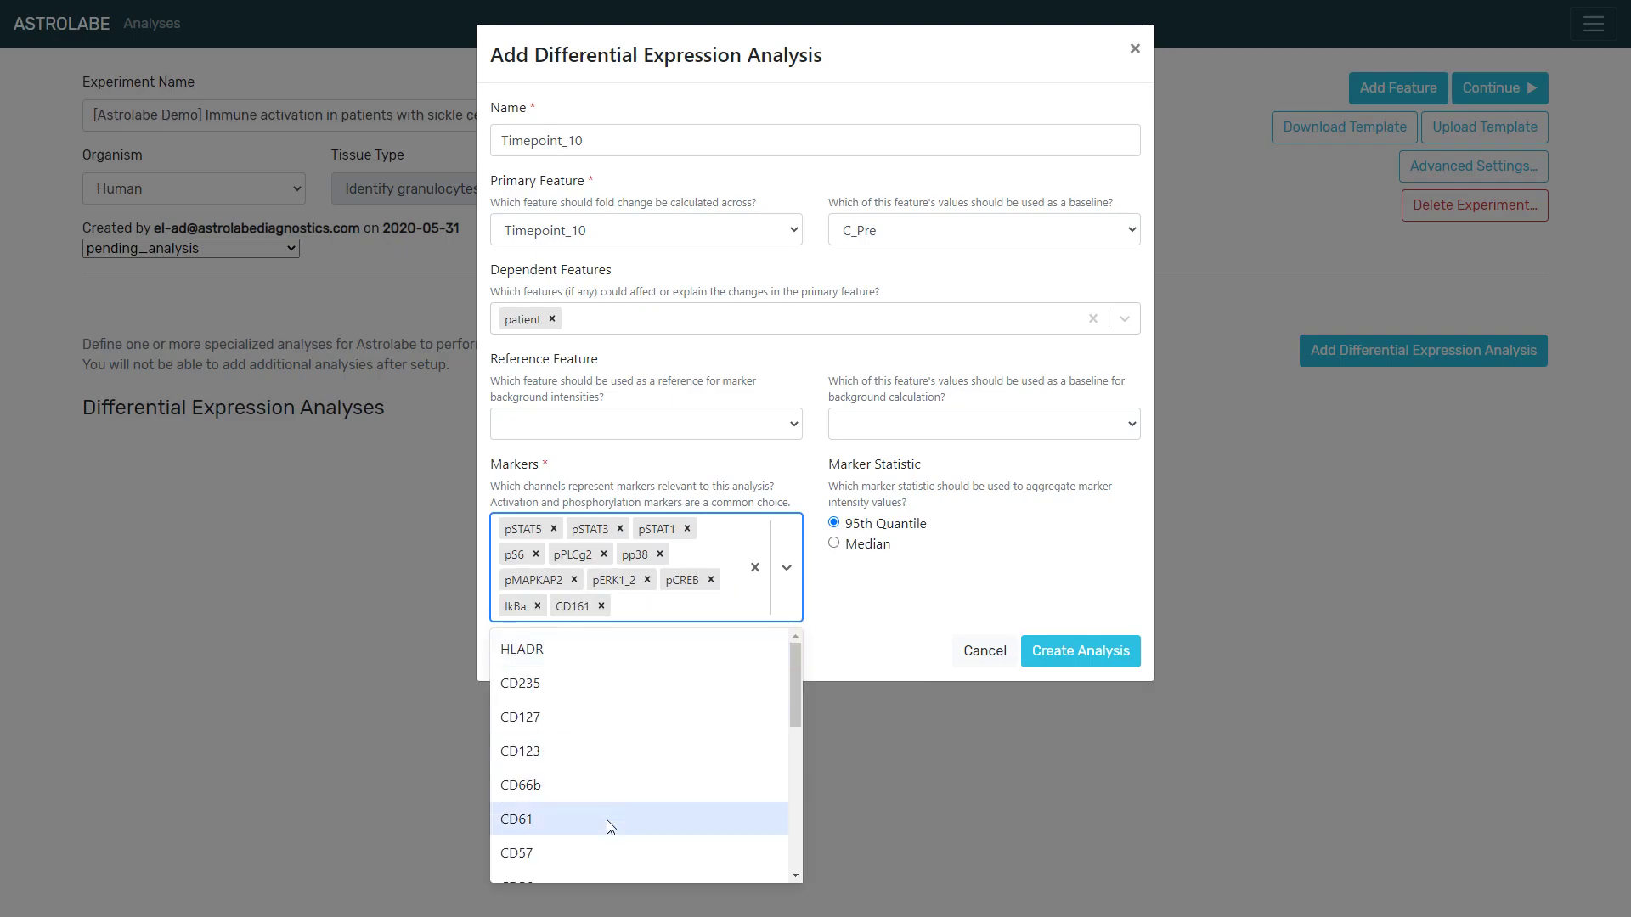
left_click(608, 788)
left_click(697, 607)
left_click(616, 783)
left_click(625, 644)
left_click(559, 807)
left_click(644, 639)
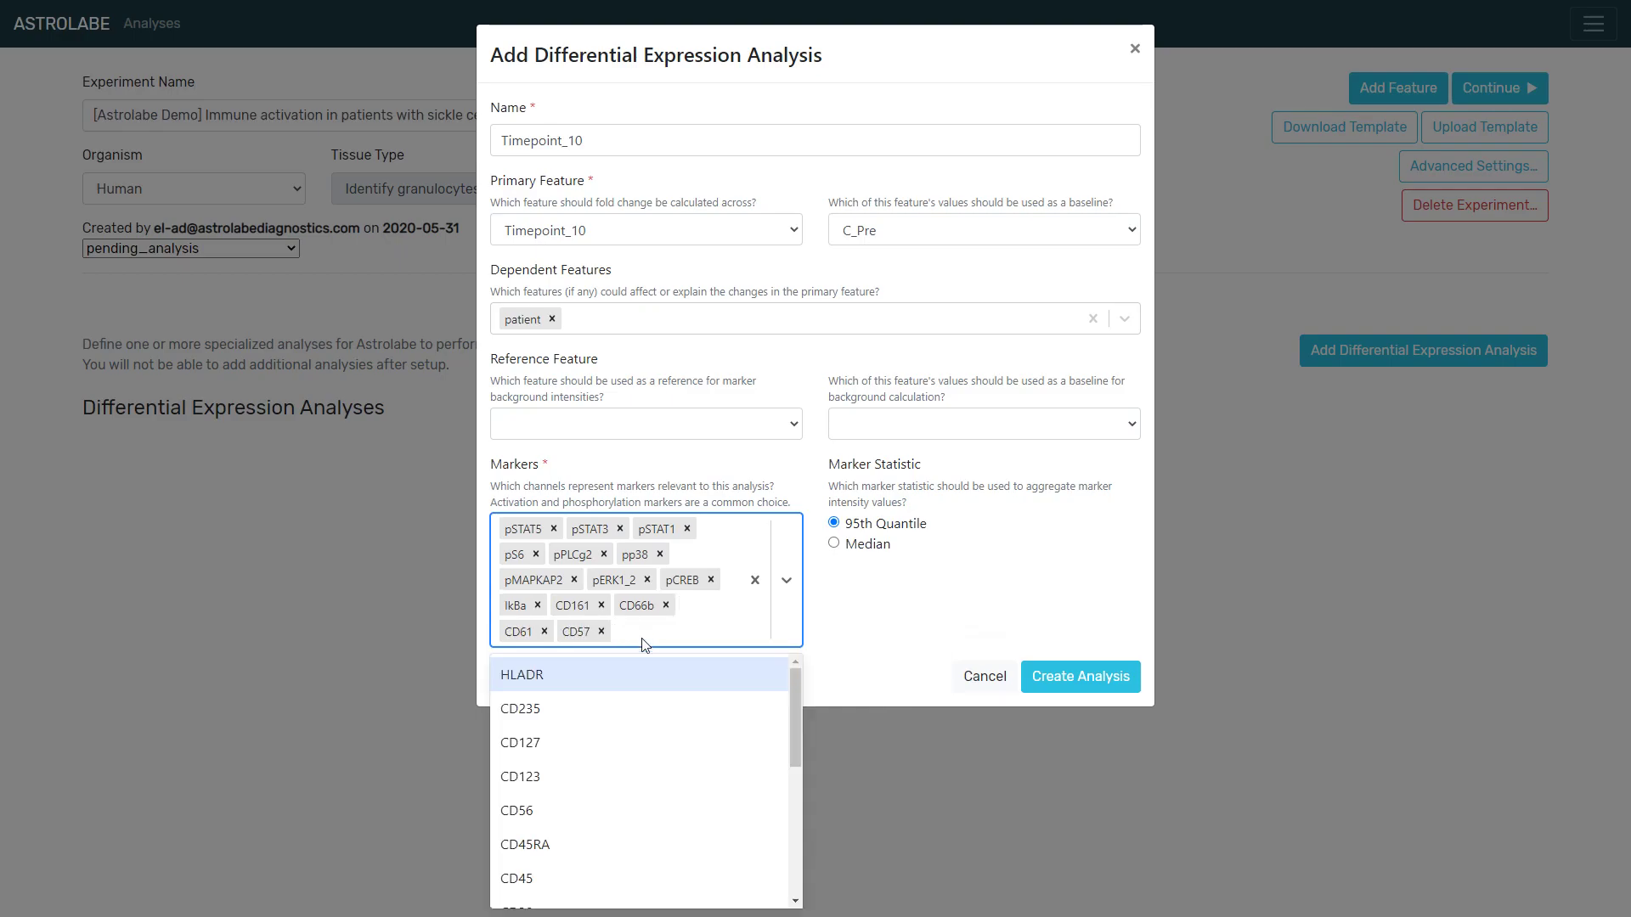
scroll(612, 736, "down", 1)
scroll(609, 731, "down", 3)
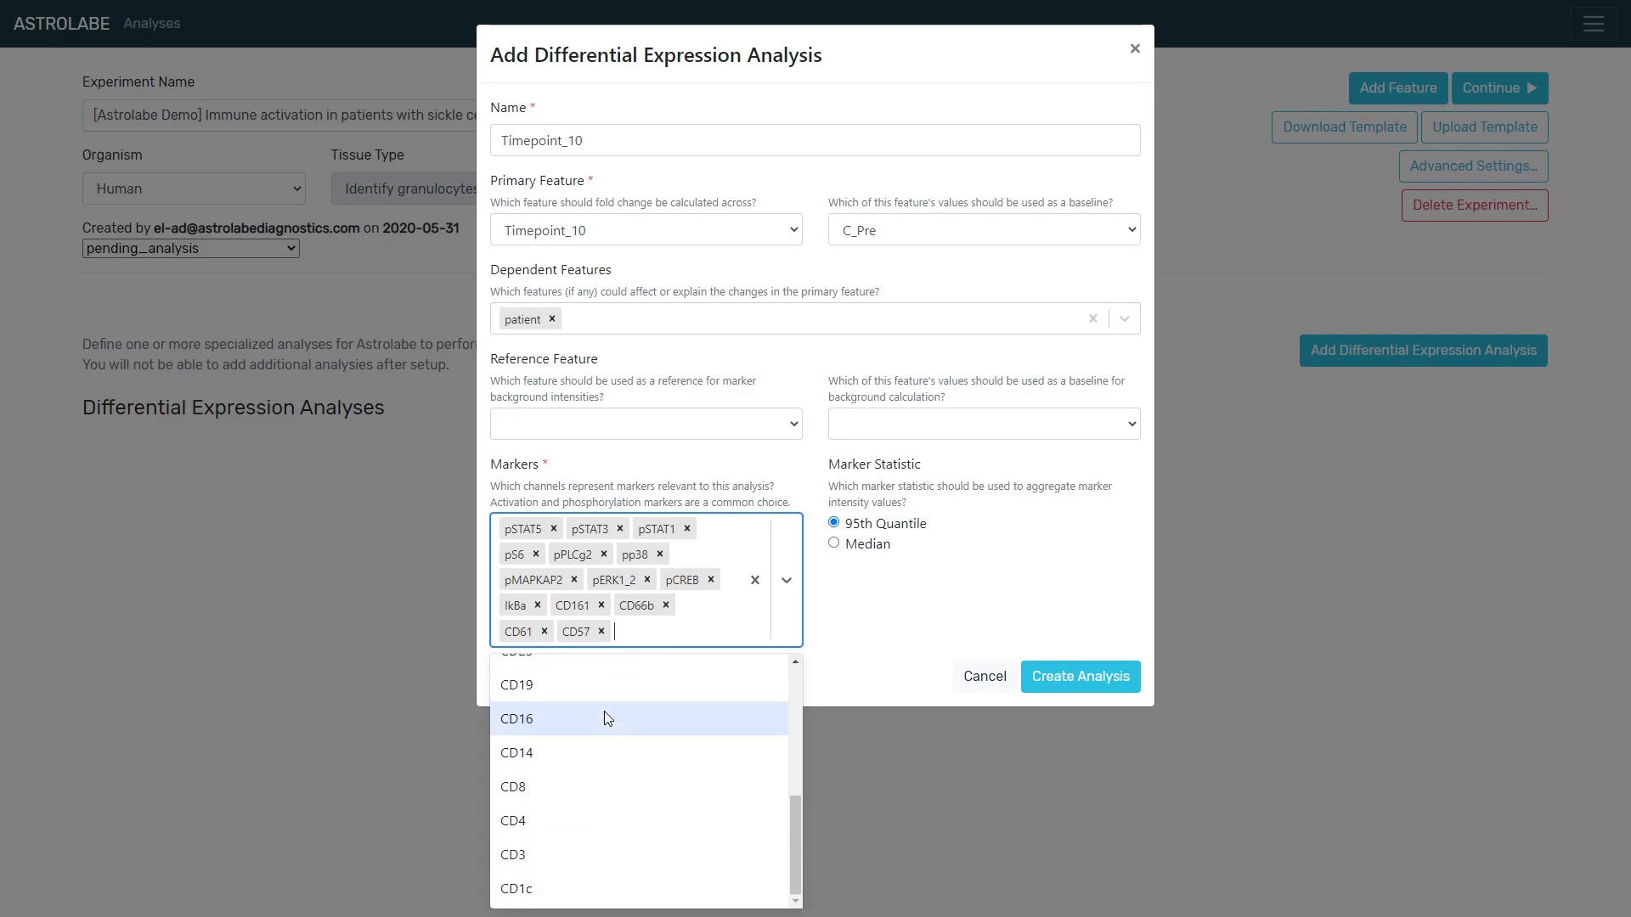
left_click(652, 639)
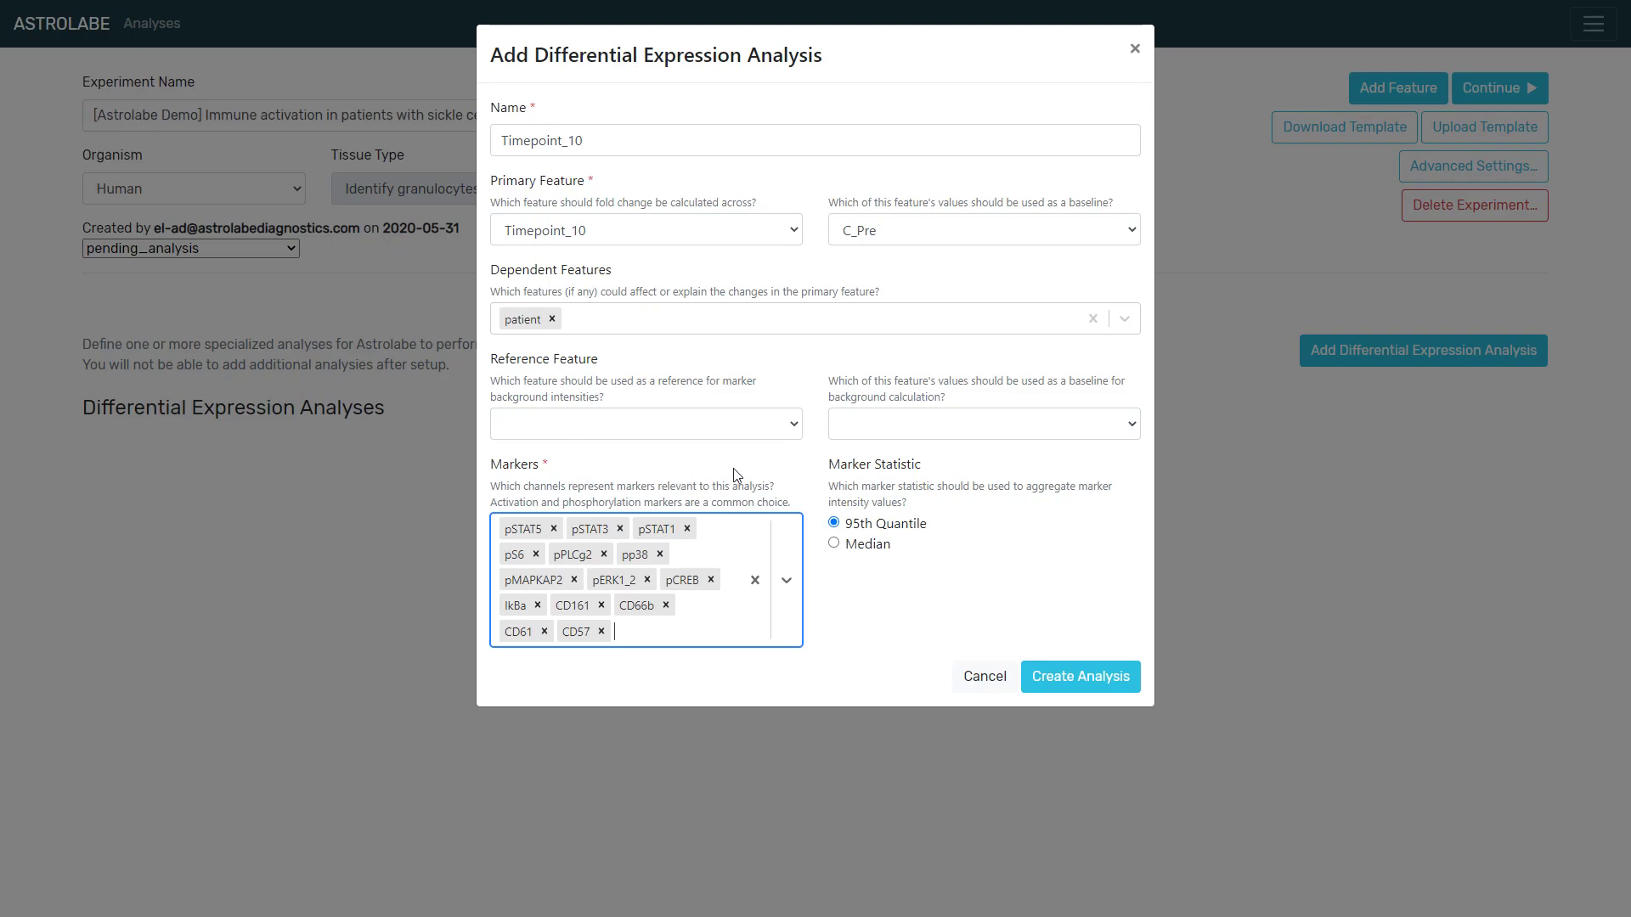
double_click(849, 465)
left_click_drag(875, 469, 905, 487)
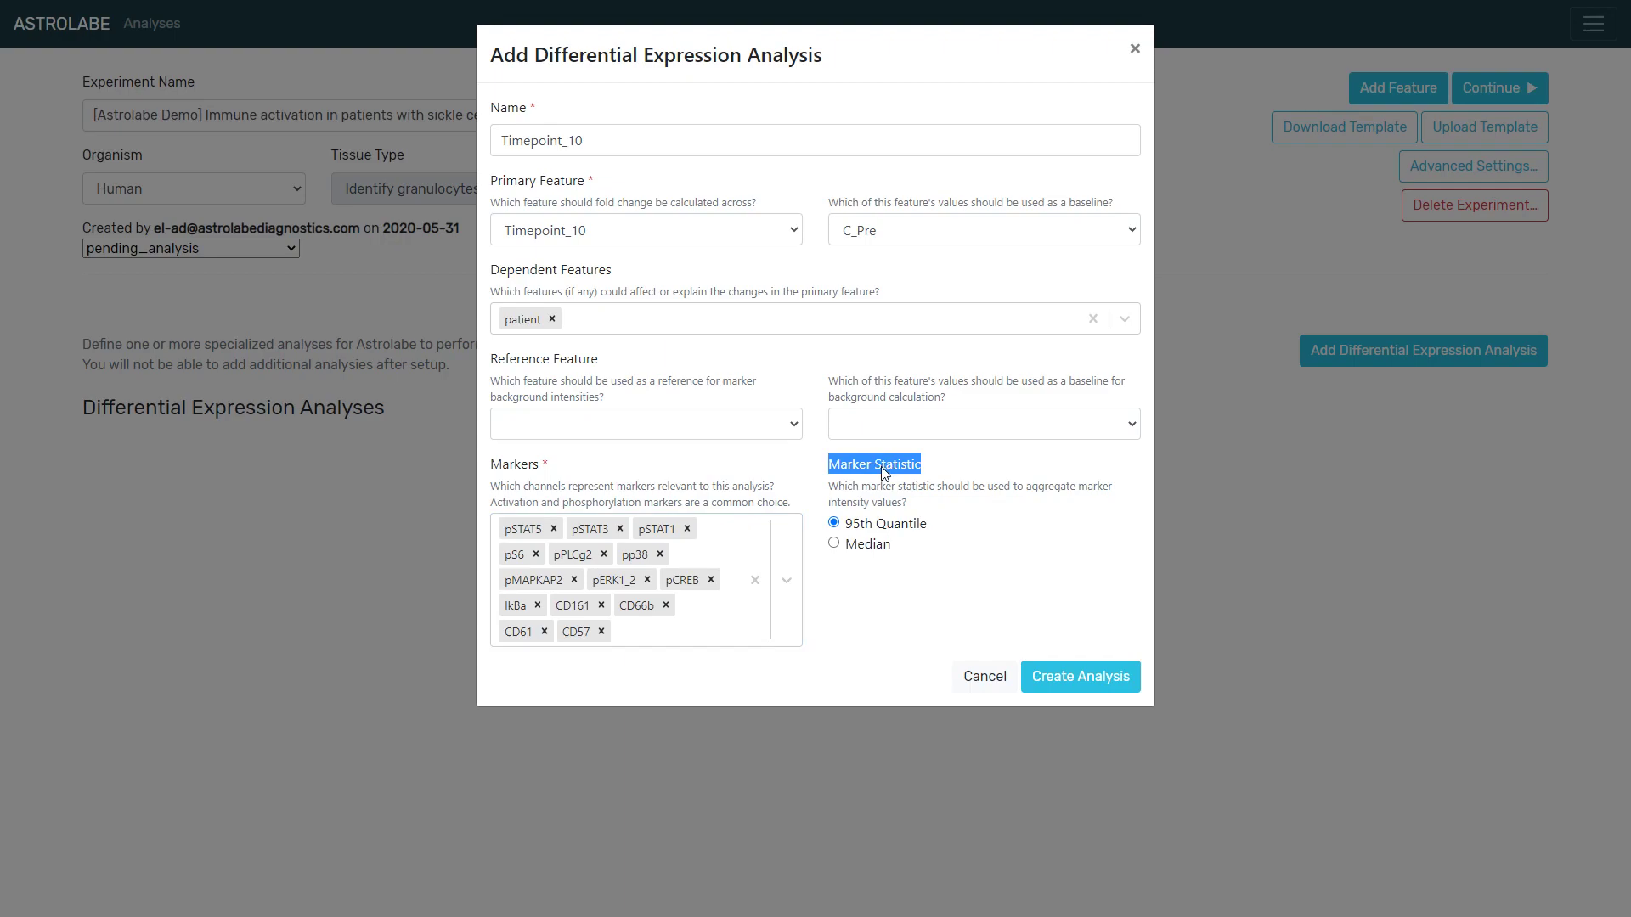
left_click(884, 473)
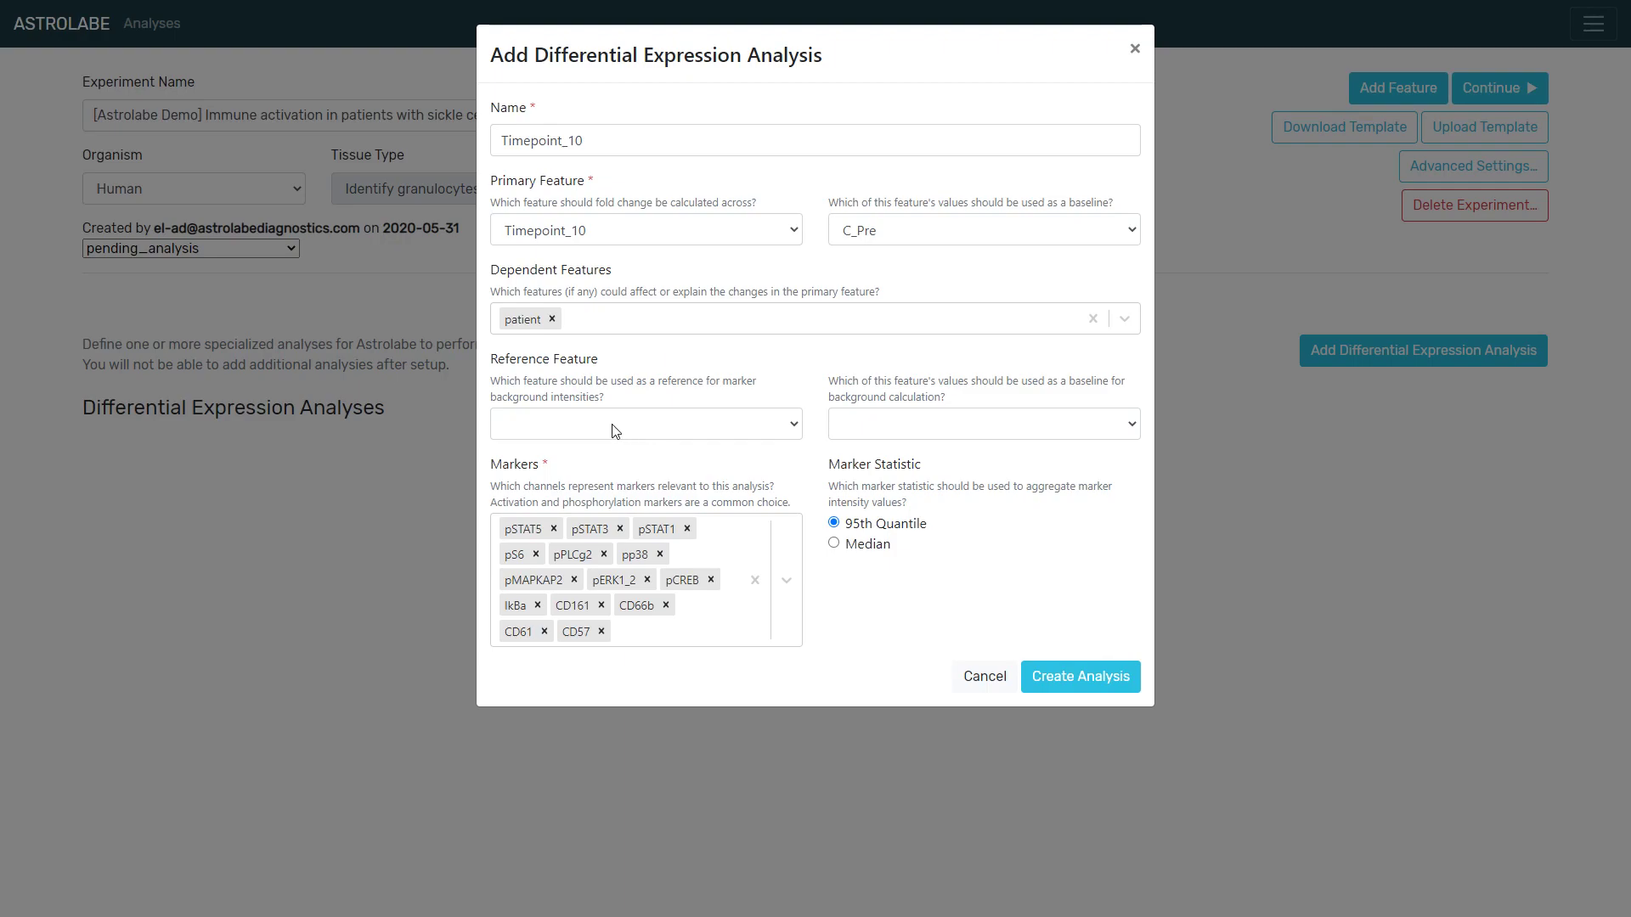
left_click_drag(528, 361, 594, 384)
left_click(578, 362)
Step: Try condition as the reference feature with Pre as its baseline, and clear the reference feature again
left_click(595, 424)
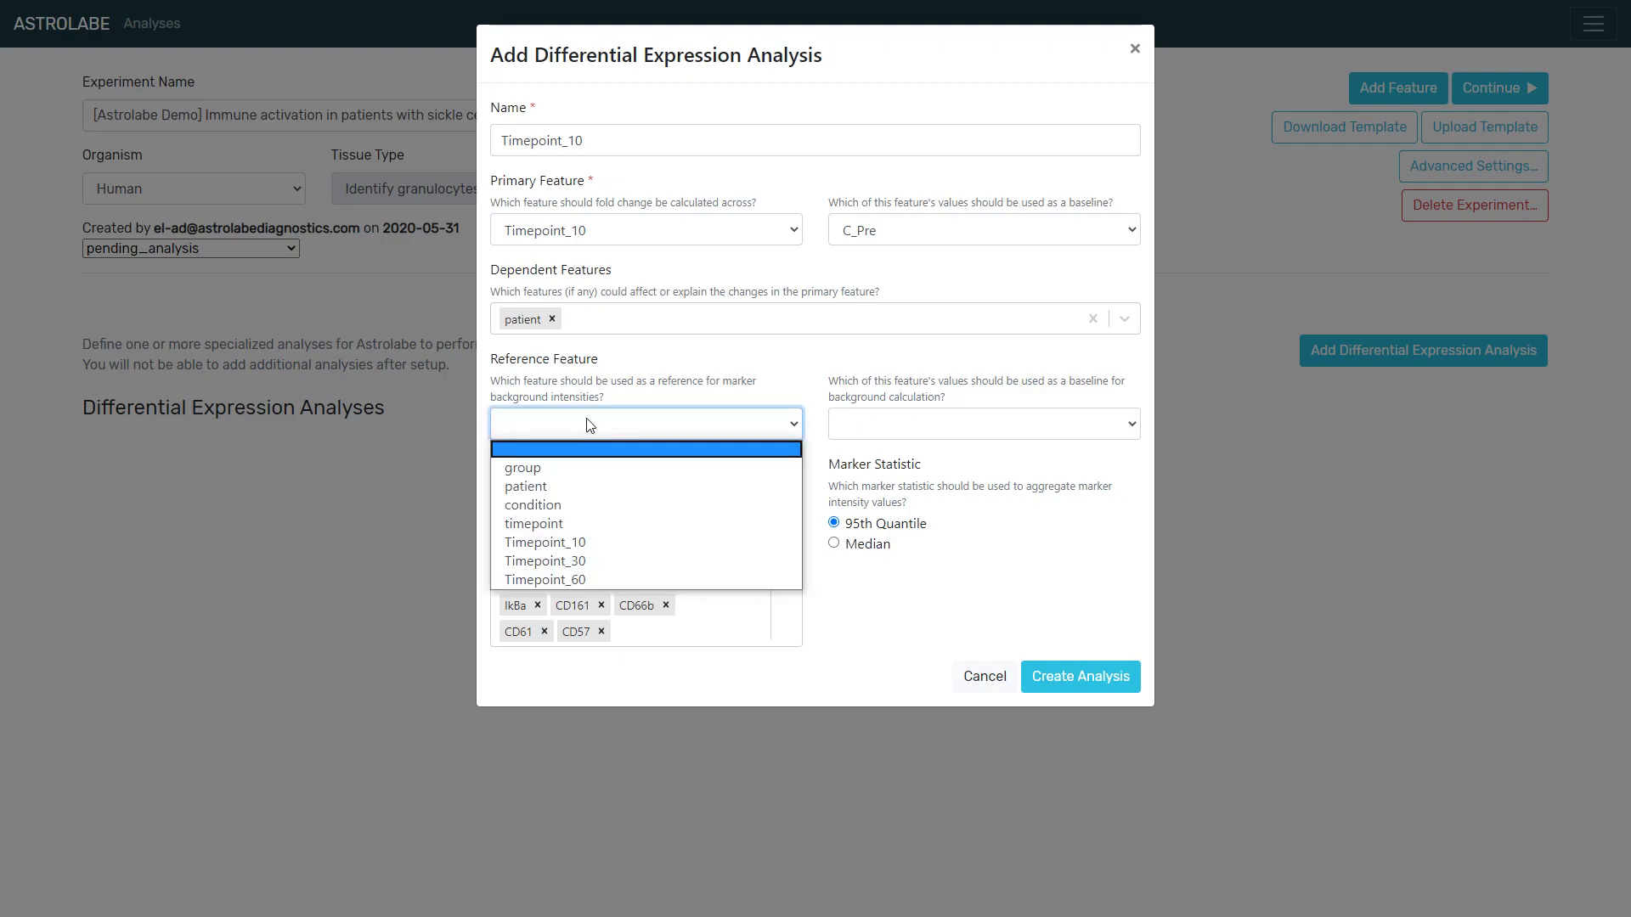
left_click(548, 507)
left_click(871, 433)
left_click(878, 469)
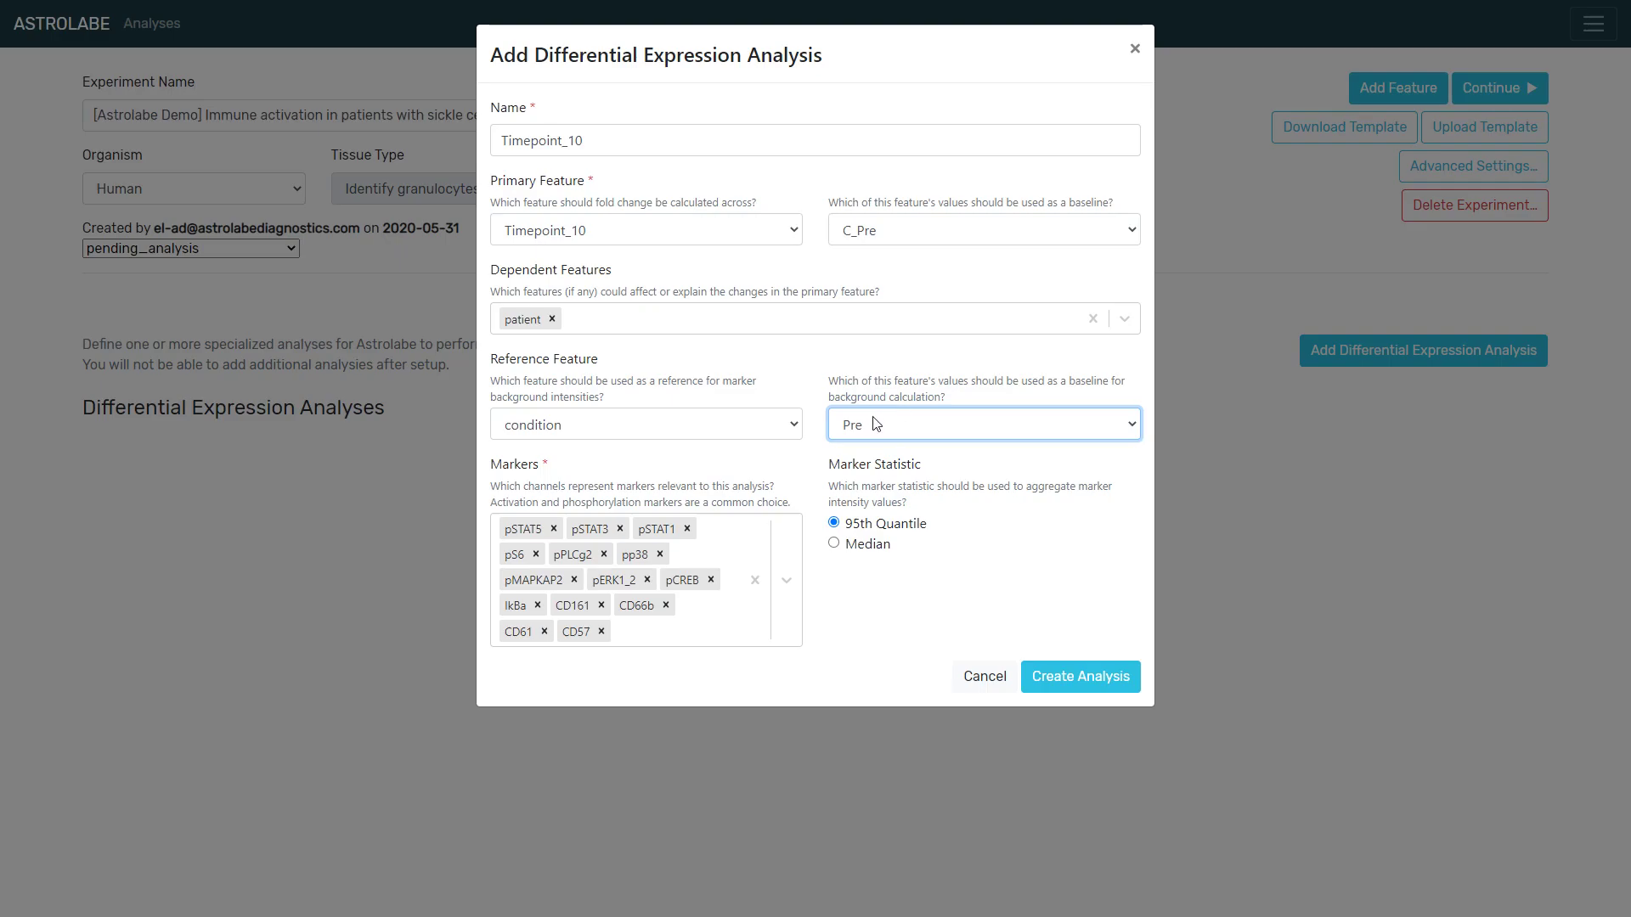
left_click(889, 239)
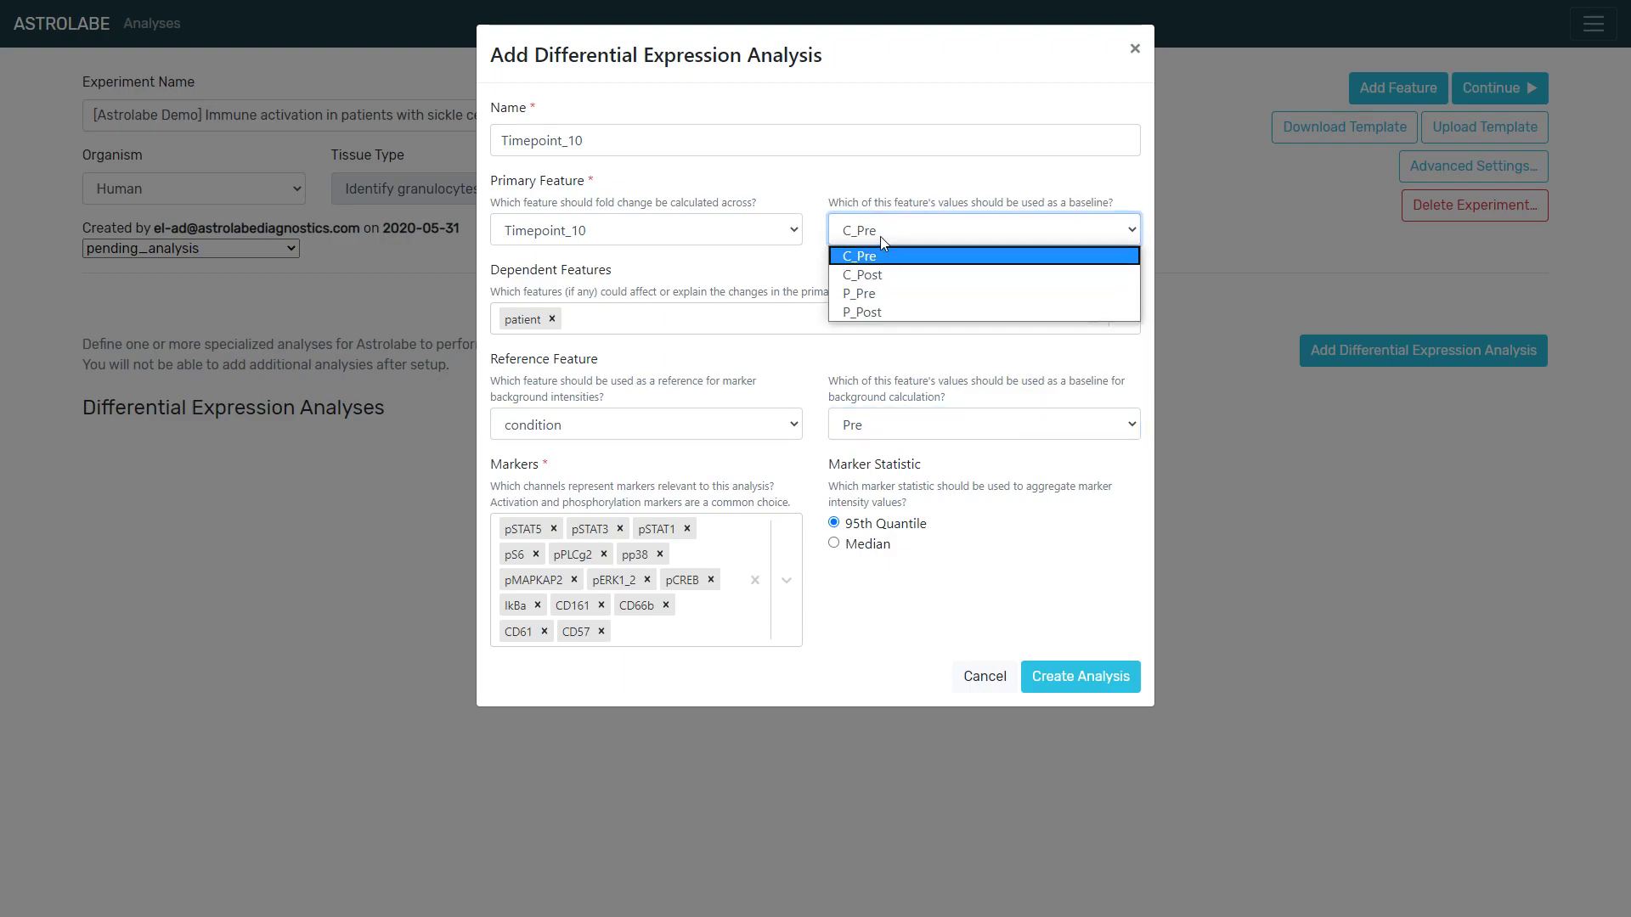
left_click(880, 236)
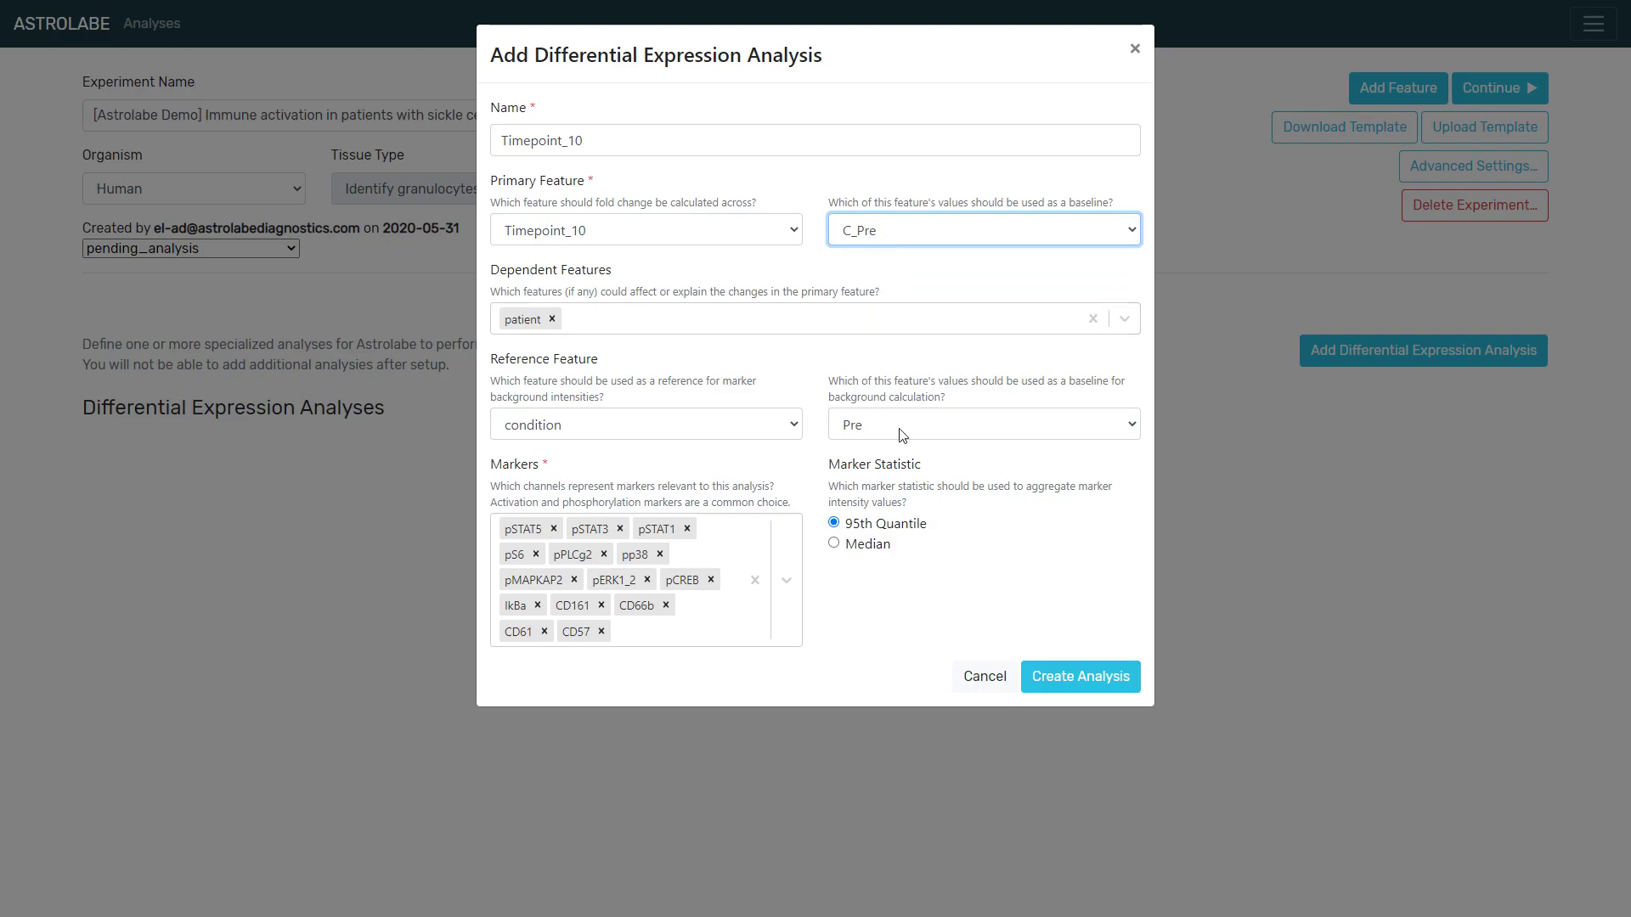
left_click(711, 422)
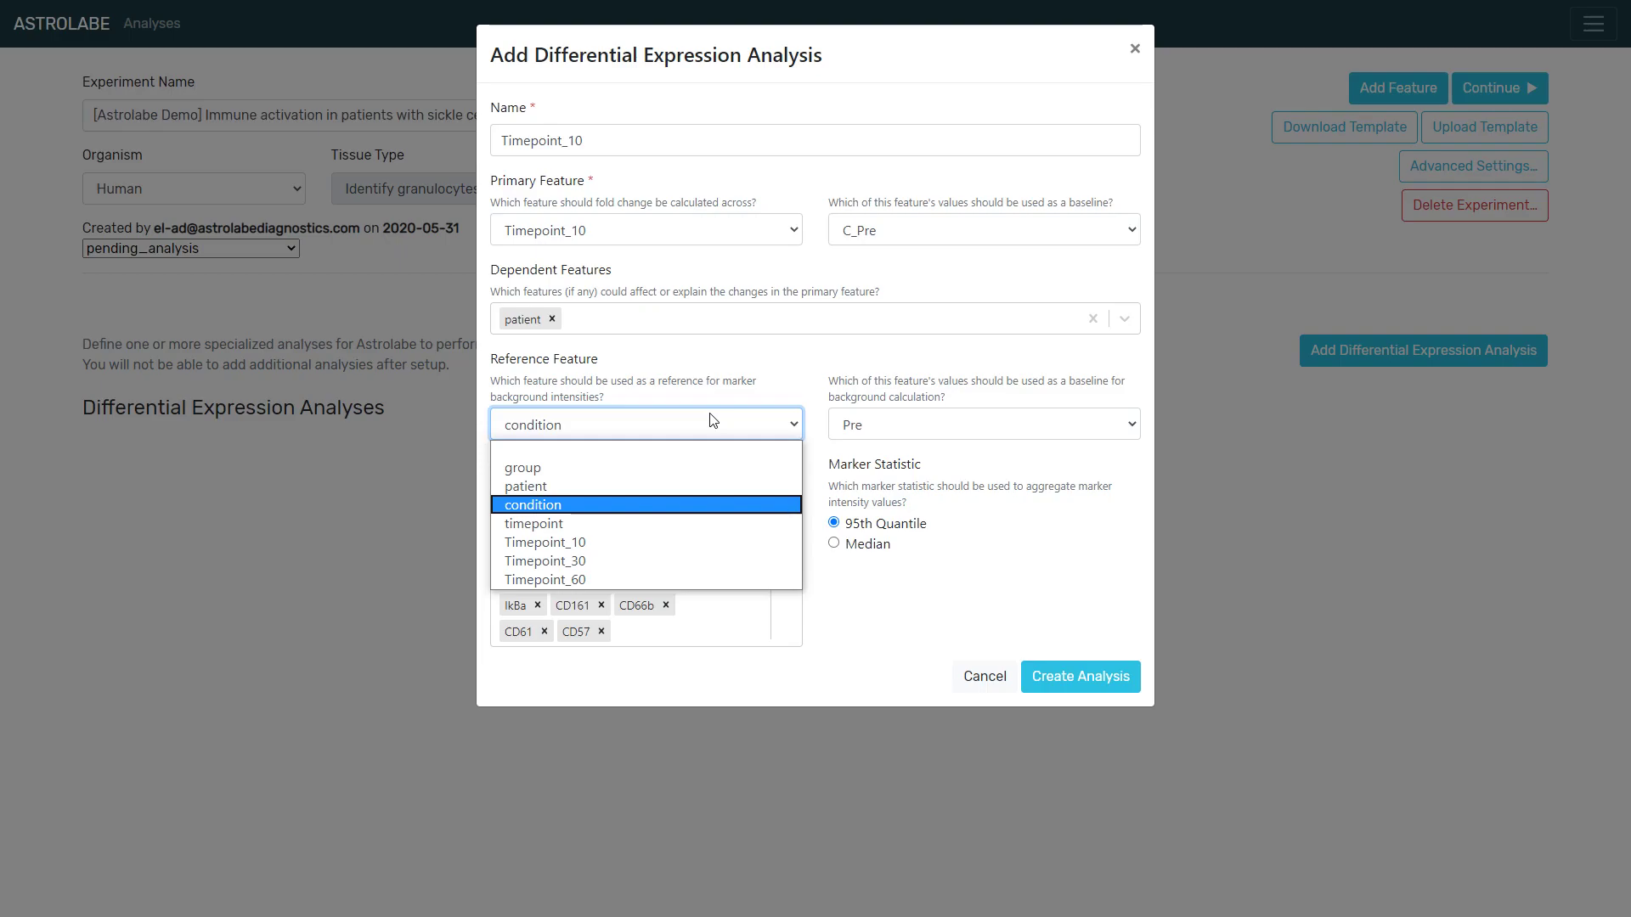
left_click(683, 450)
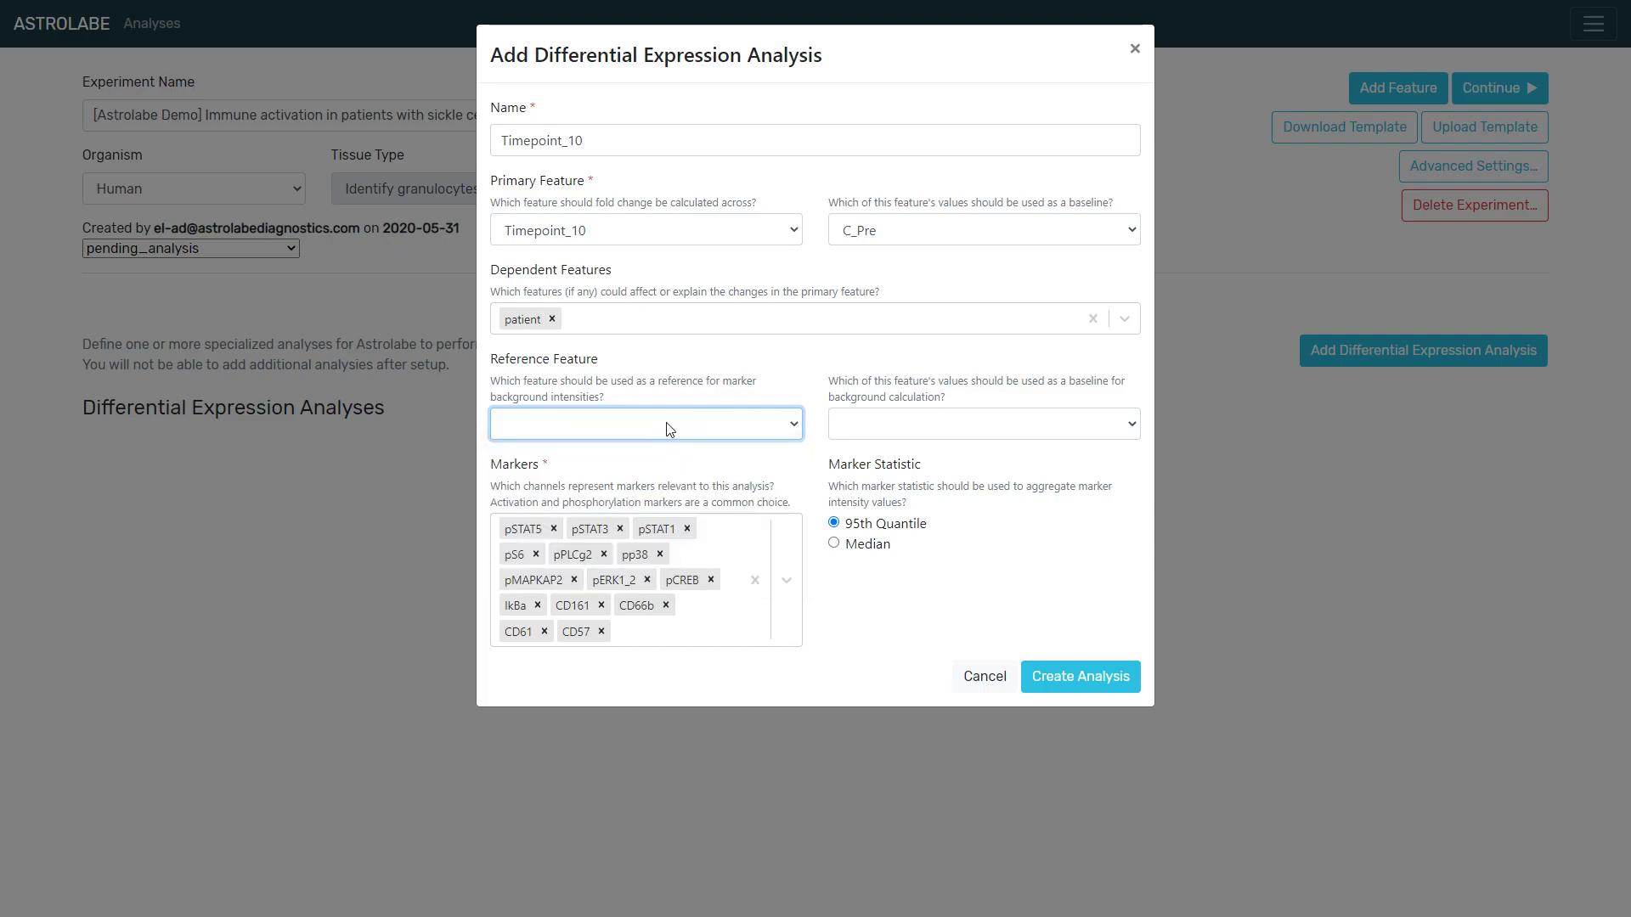
Step: Create the Timepoint_10 differential expression analysis and duplicate it twice
left_click(1093, 680)
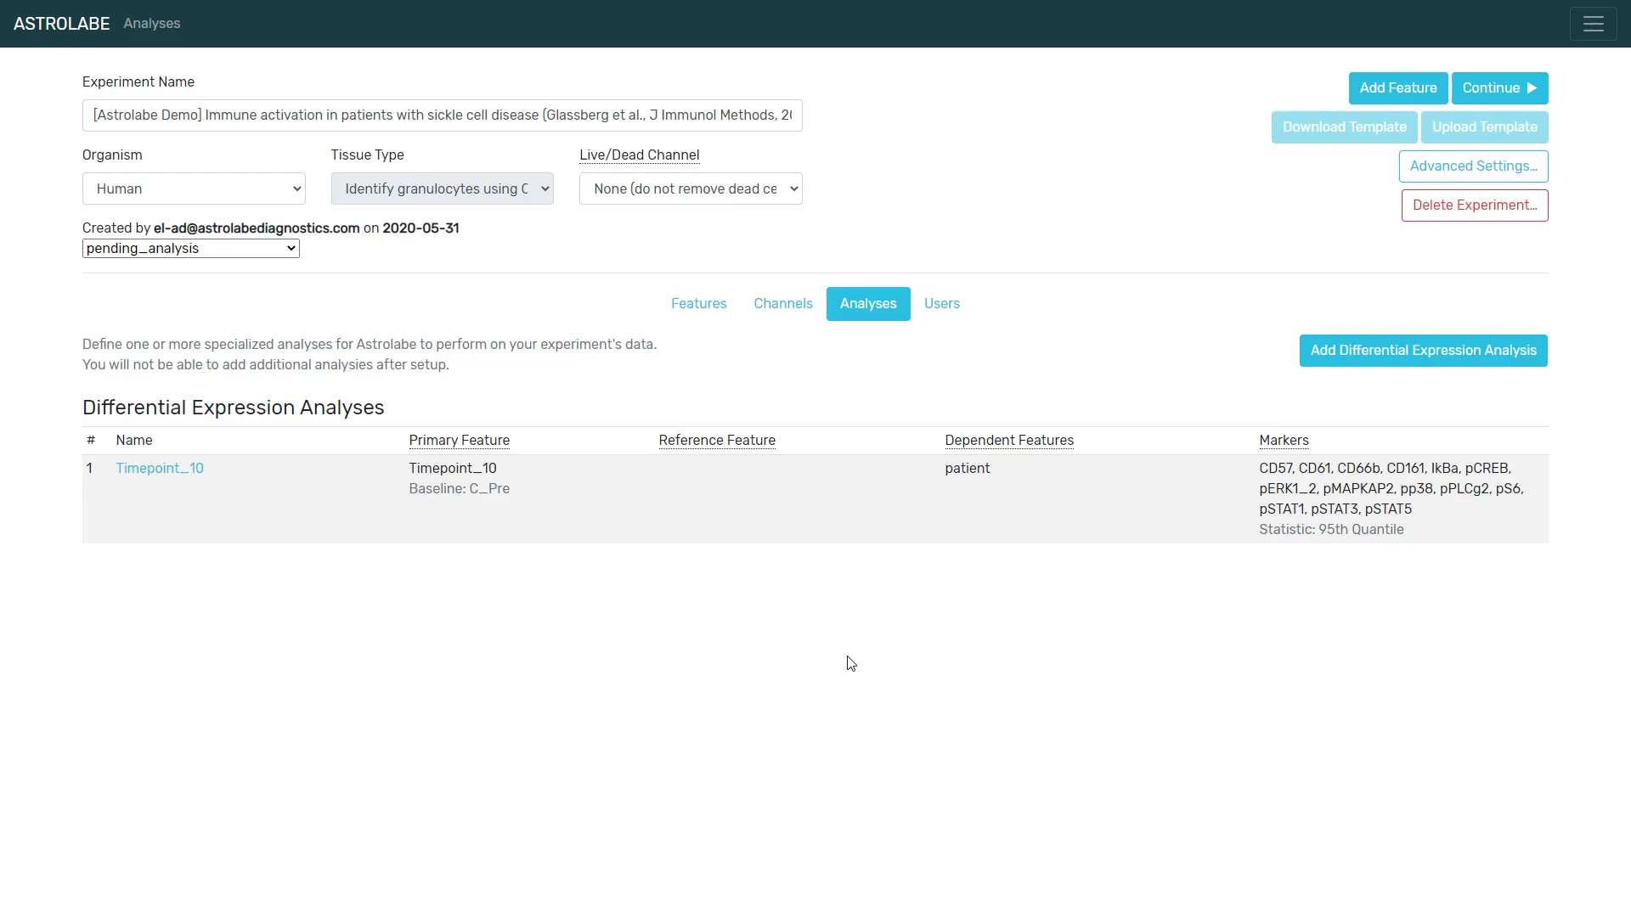
mouse_move(414, 539)
left_click(218, 469)
left_click(217, 470)
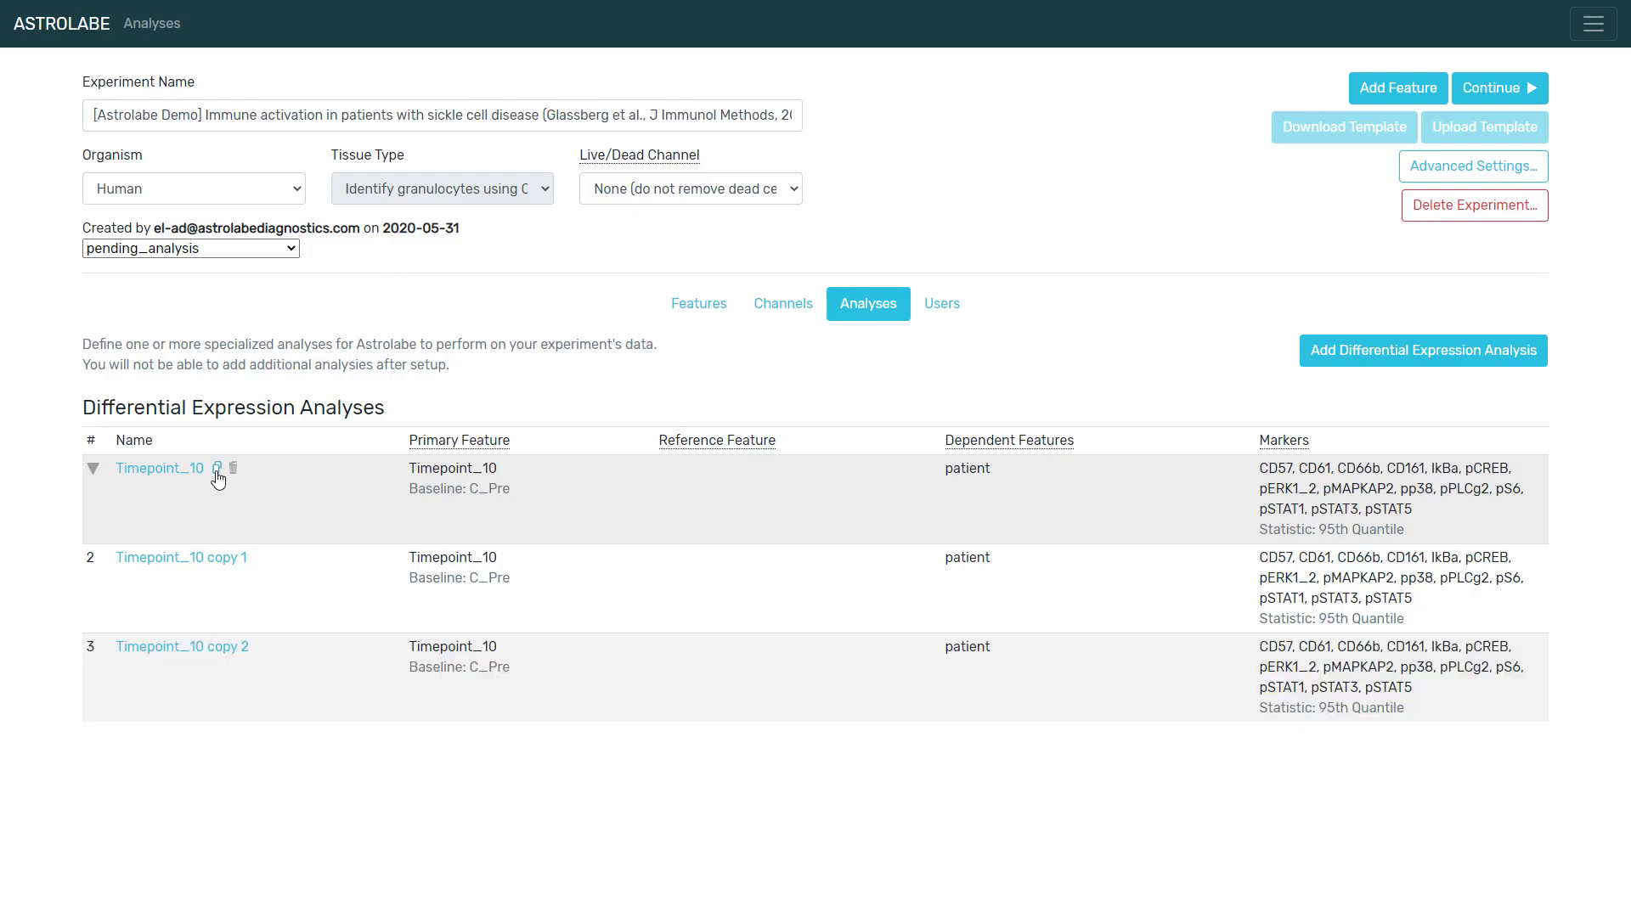
Step: Set the primary feature of the analysis Timepoint_10 copy 1 to Timepoint_30 and save the analysis
left_click(187, 557)
left_click(581, 235)
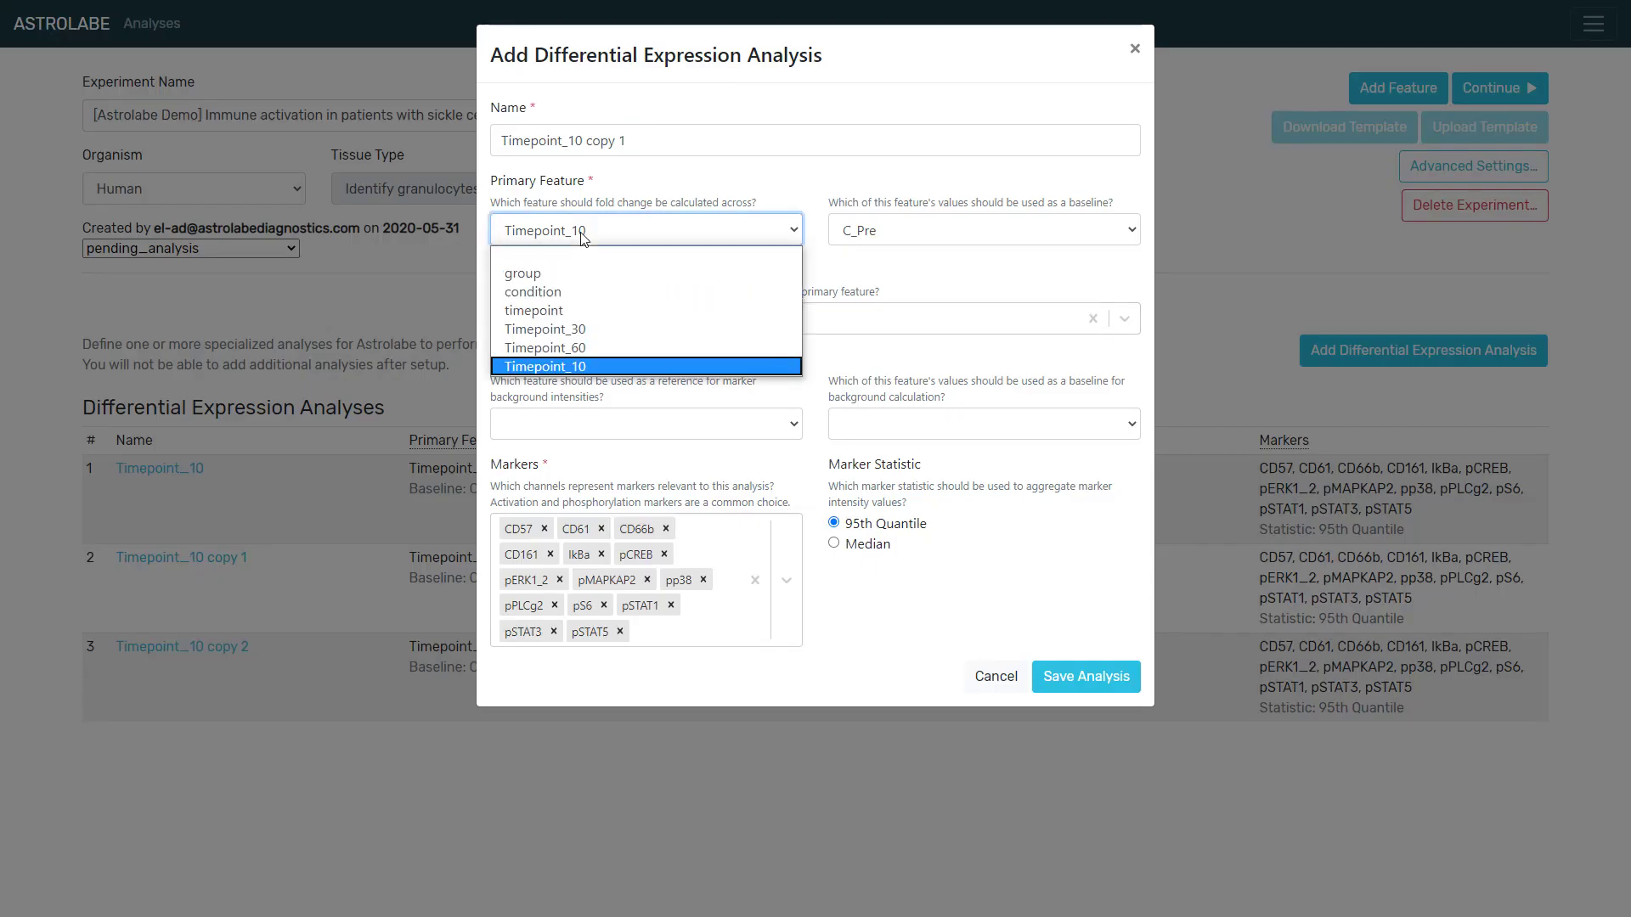
left_click(578, 329)
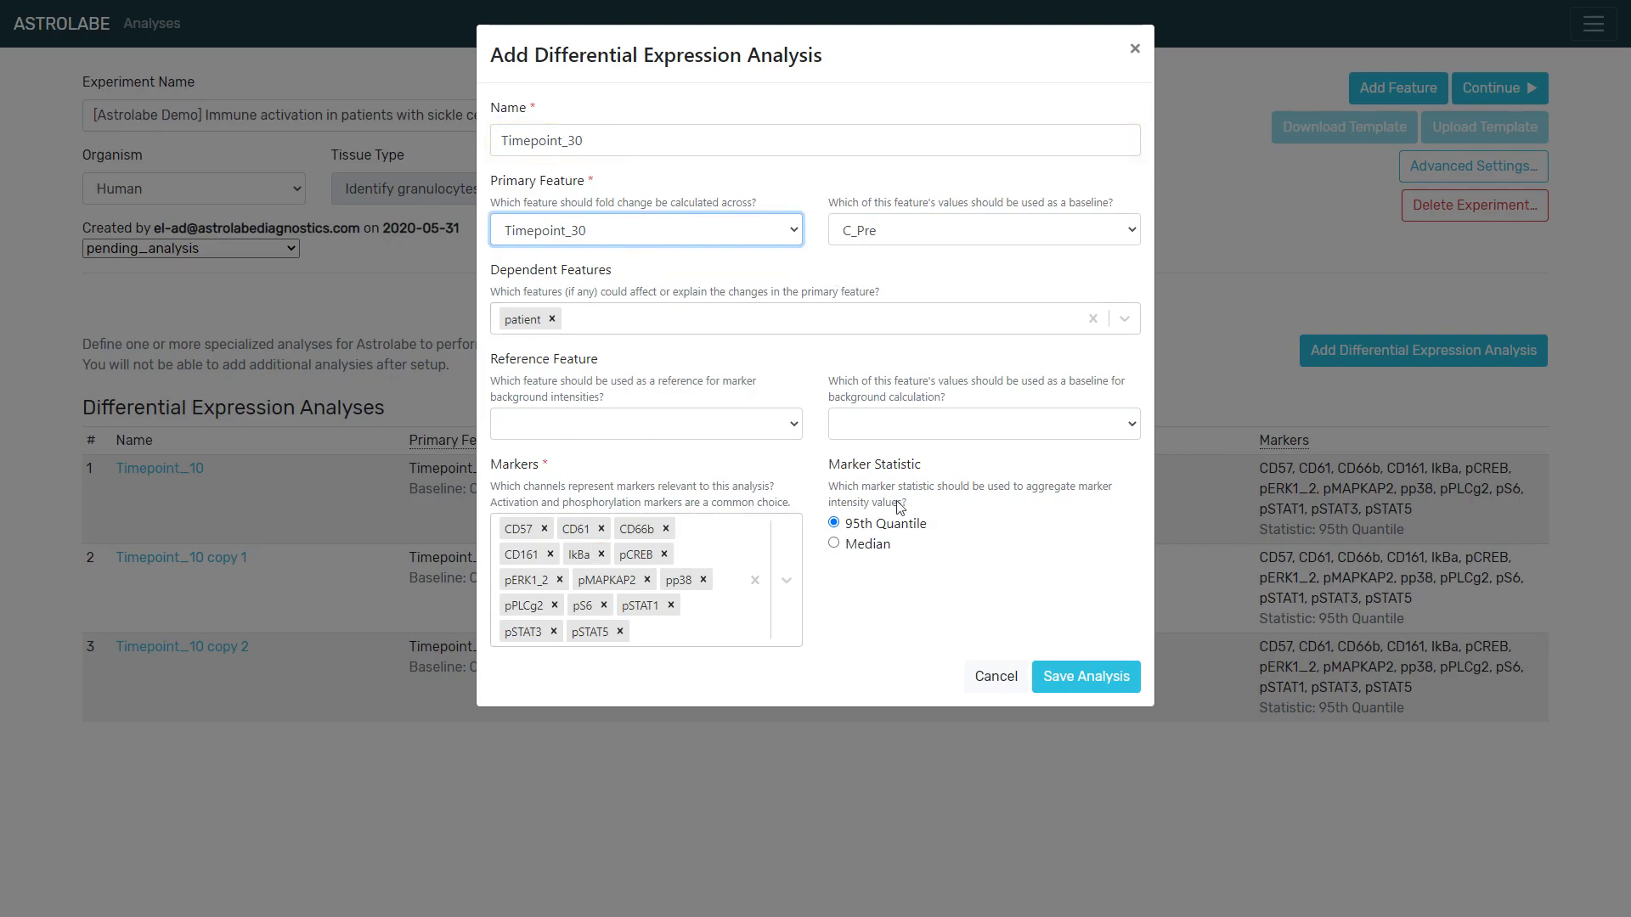
left_click(1091, 664)
Step: Set the primary feature of the analysis Timepoint_10 copy 2 to Timepoint_60 and save the analysis
left_click(212, 646)
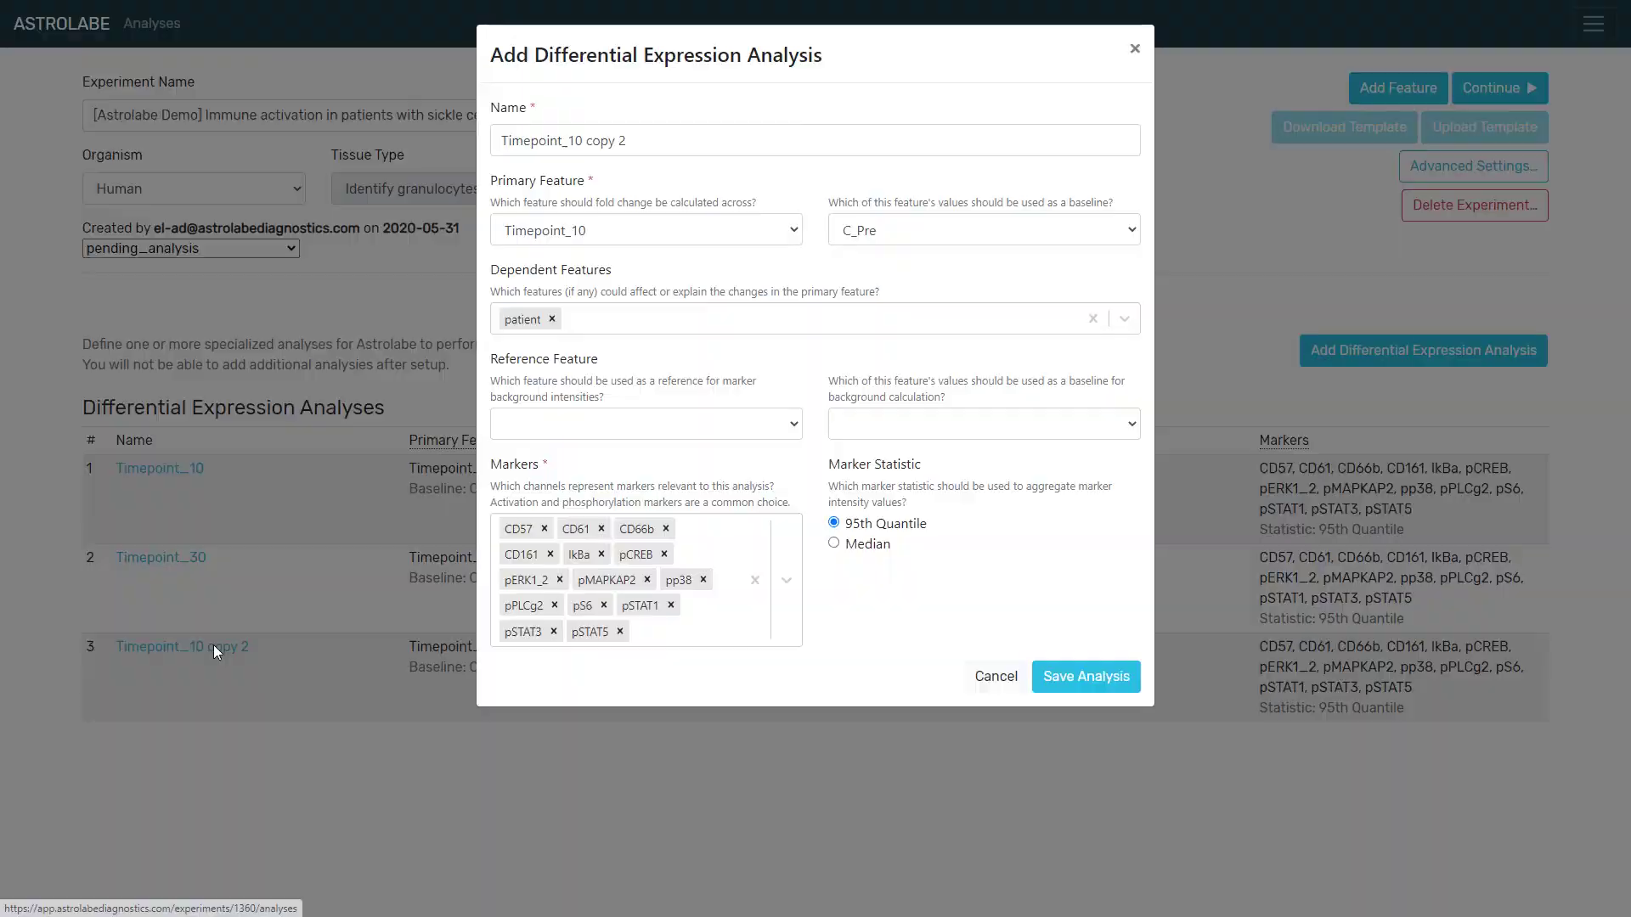
left_click(599, 243)
left_click(578, 348)
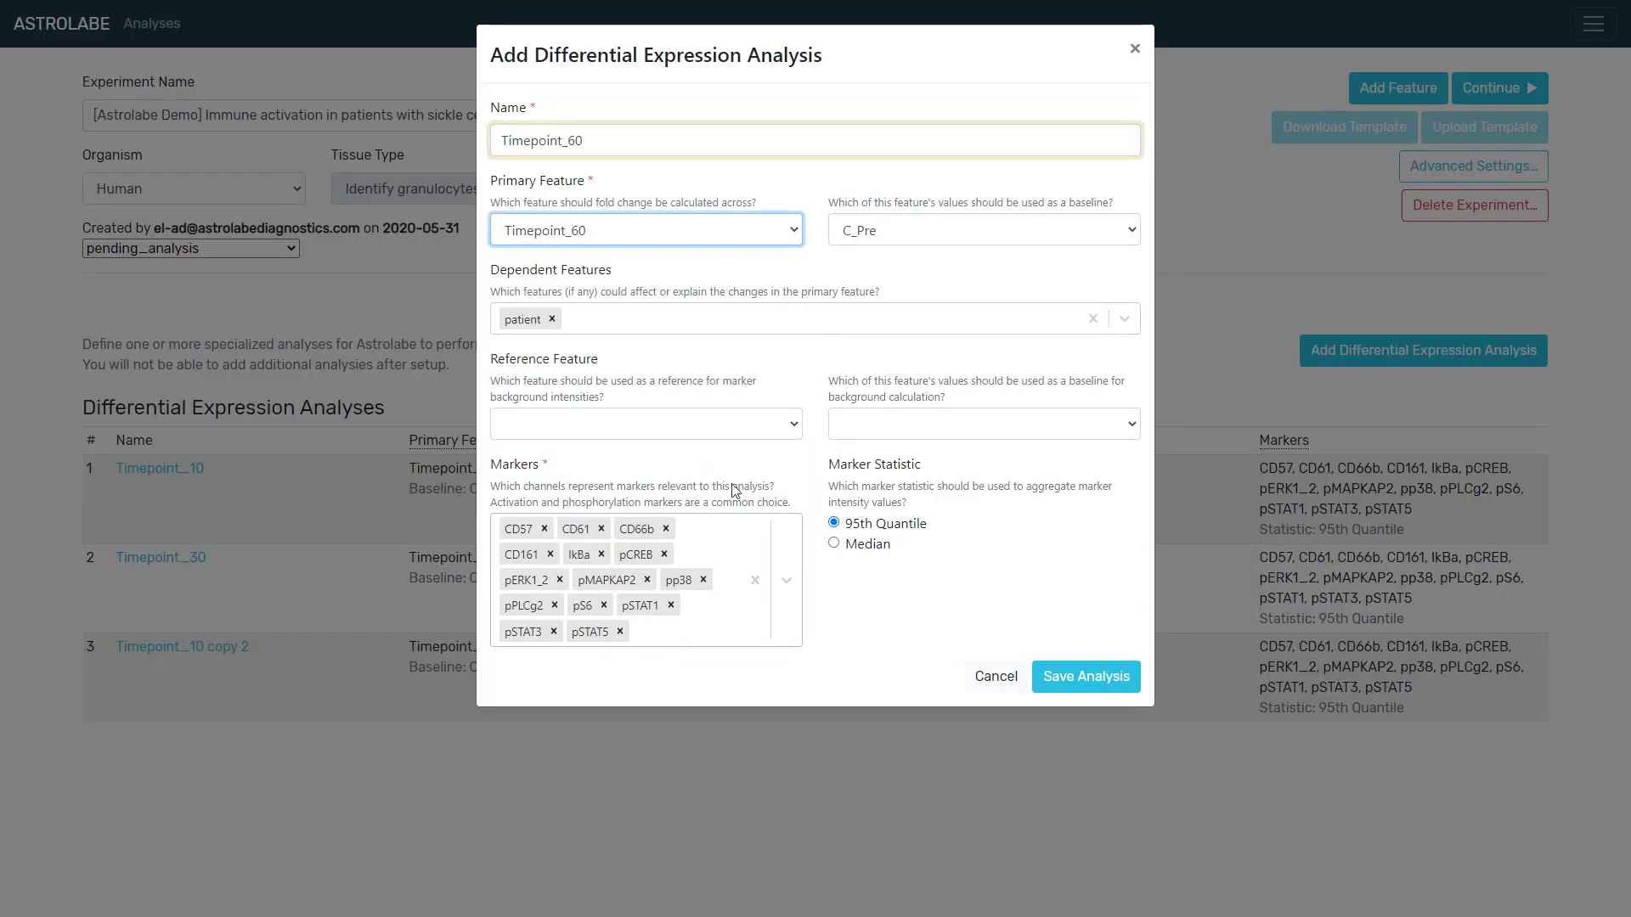
left_click(1115, 676)
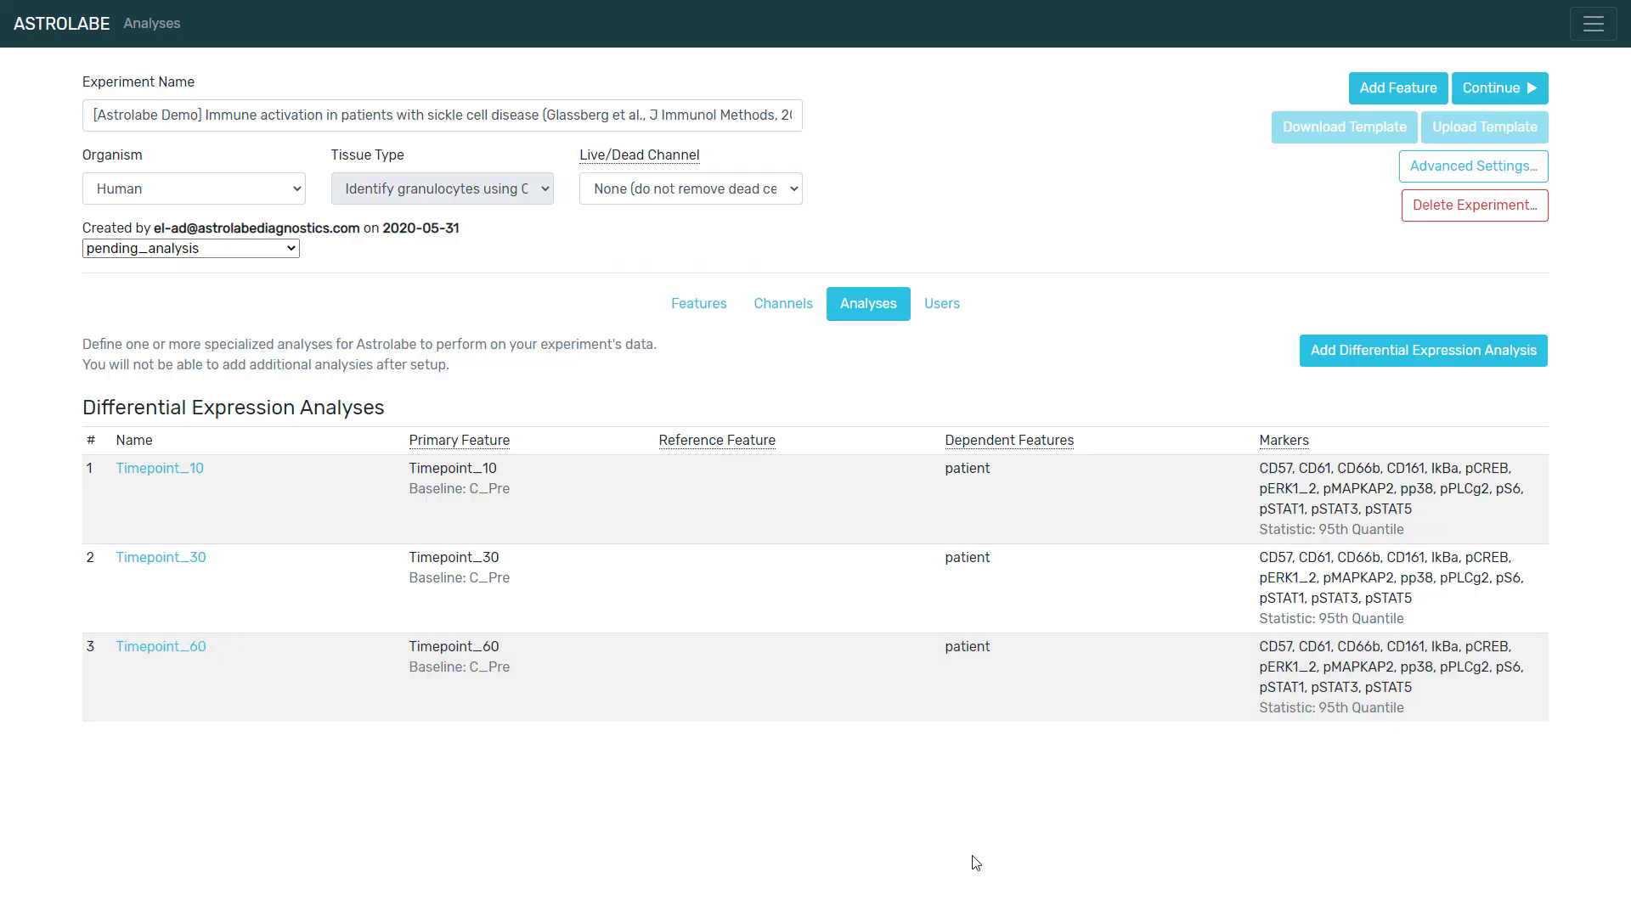
Step: Review the sample features, and check the descriptions and ignore settings of the experiment's channels through the whole list
left_click(680, 308)
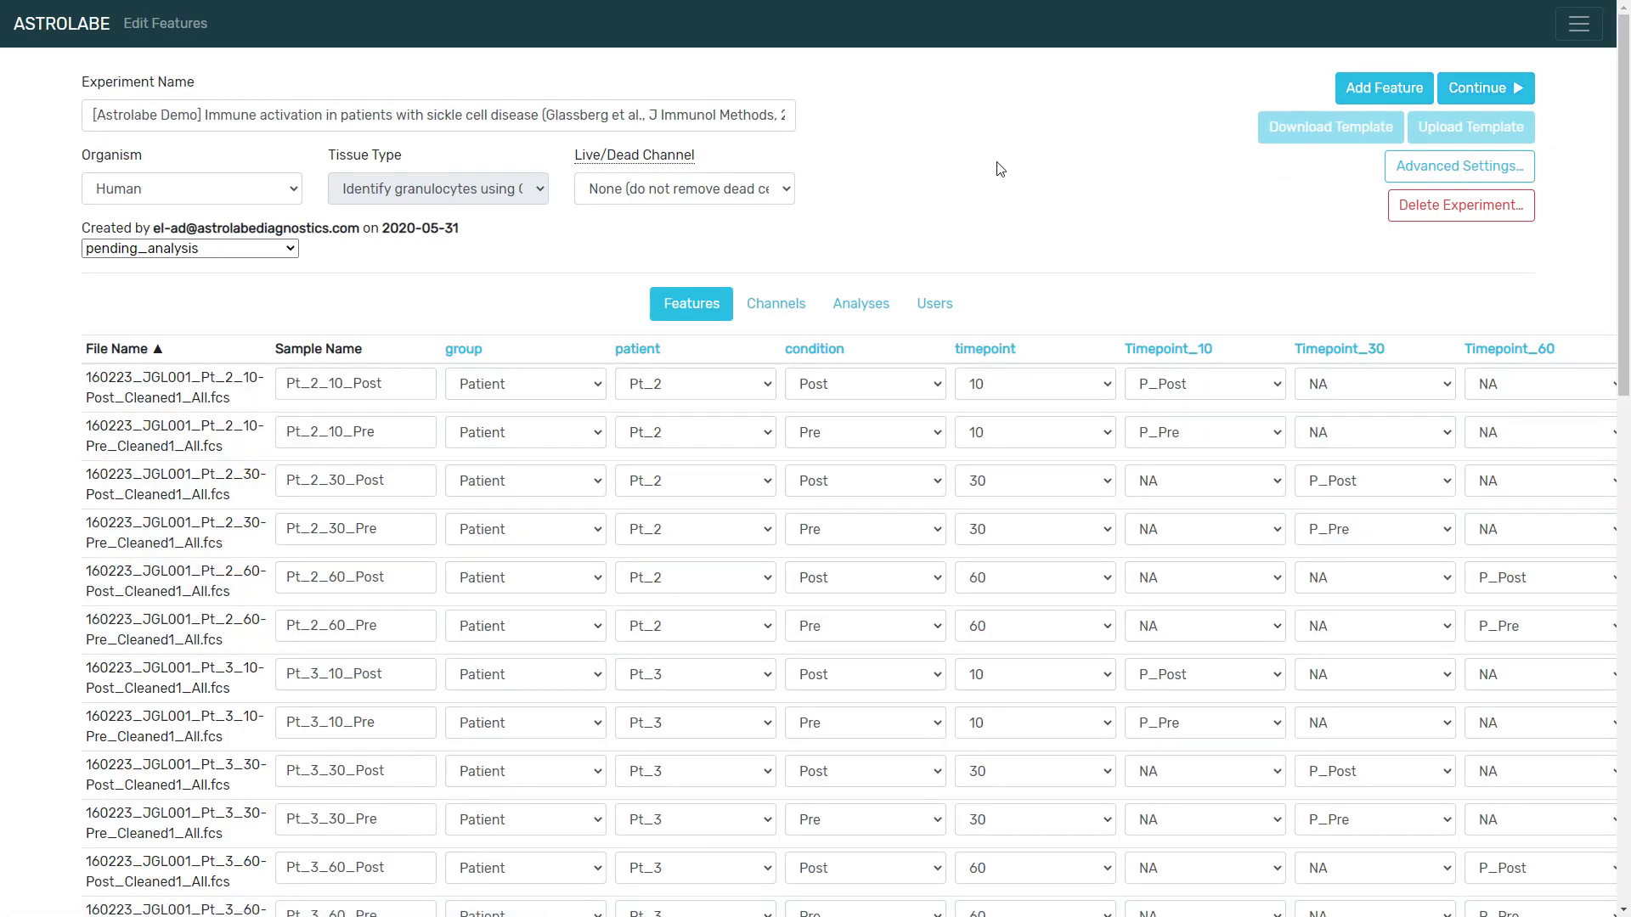
left_click(773, 321)
scroll(914, 484, "down", 2)
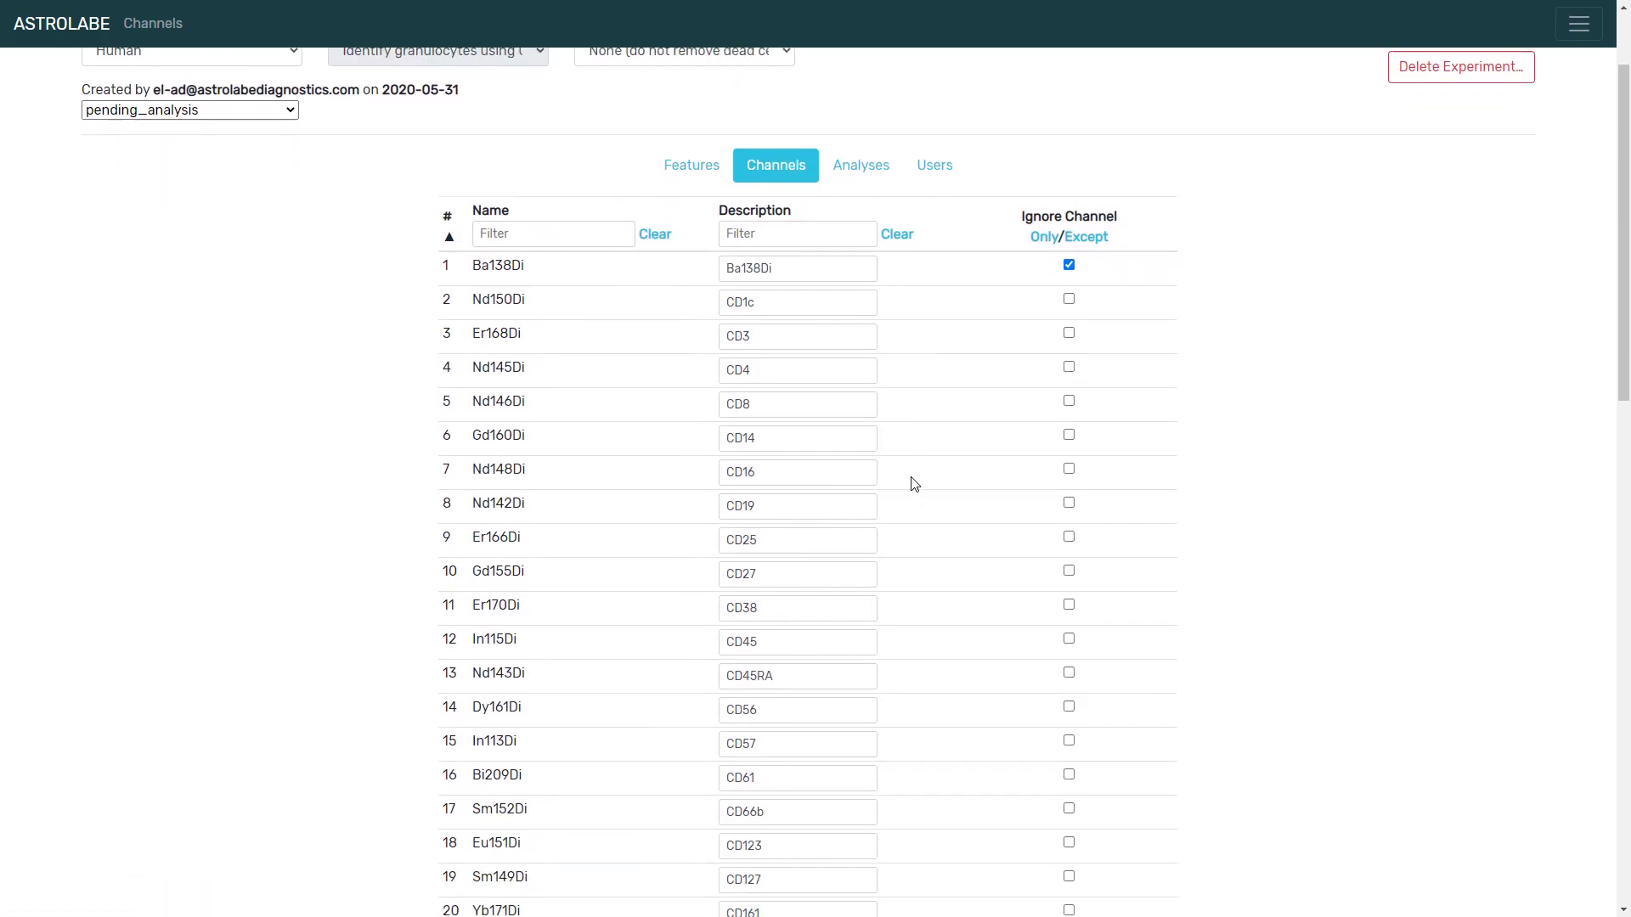
scroll(914, 485, "down", 7)
scroll(909, 480, "down", 4)
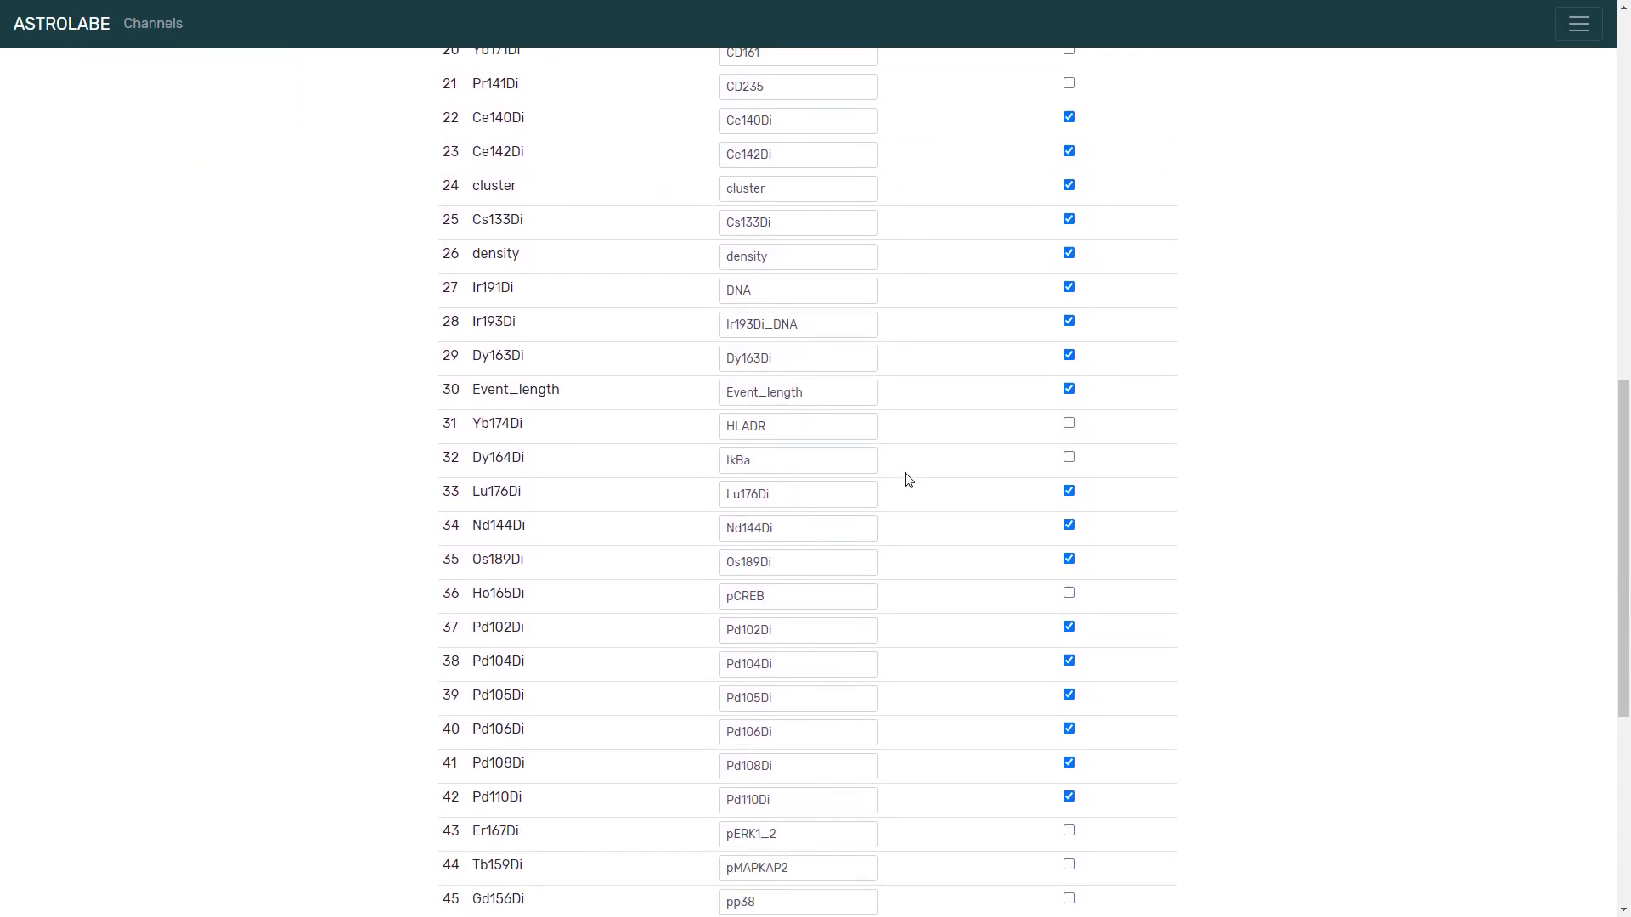
scroll(909, 480, "down", 6)
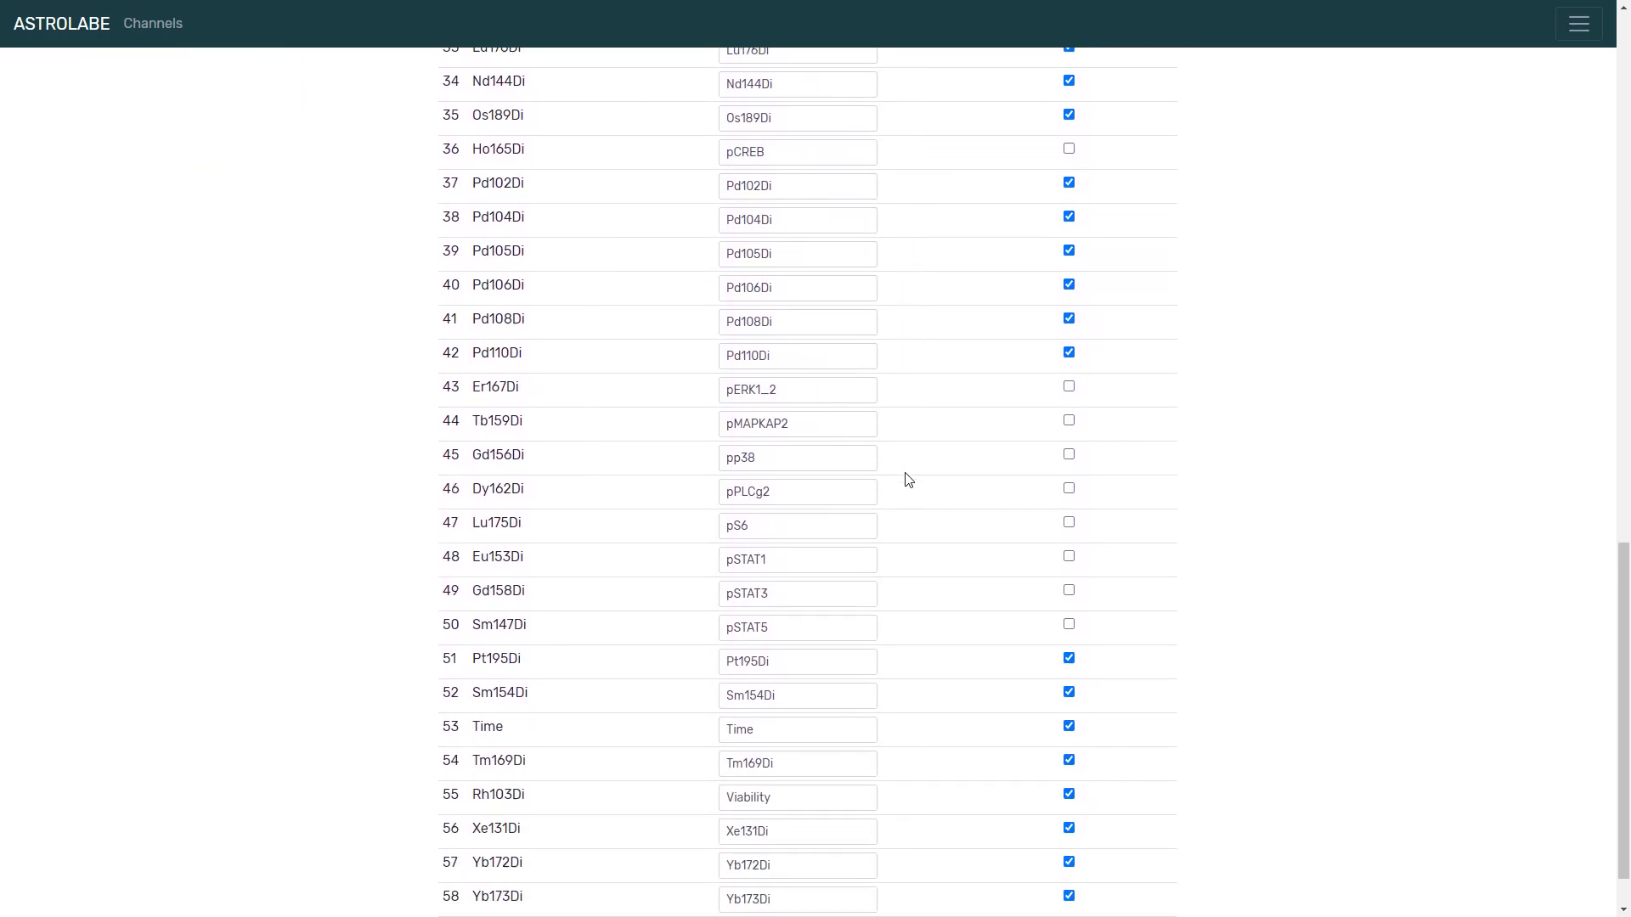
scroll(908, 480, "down", 1)
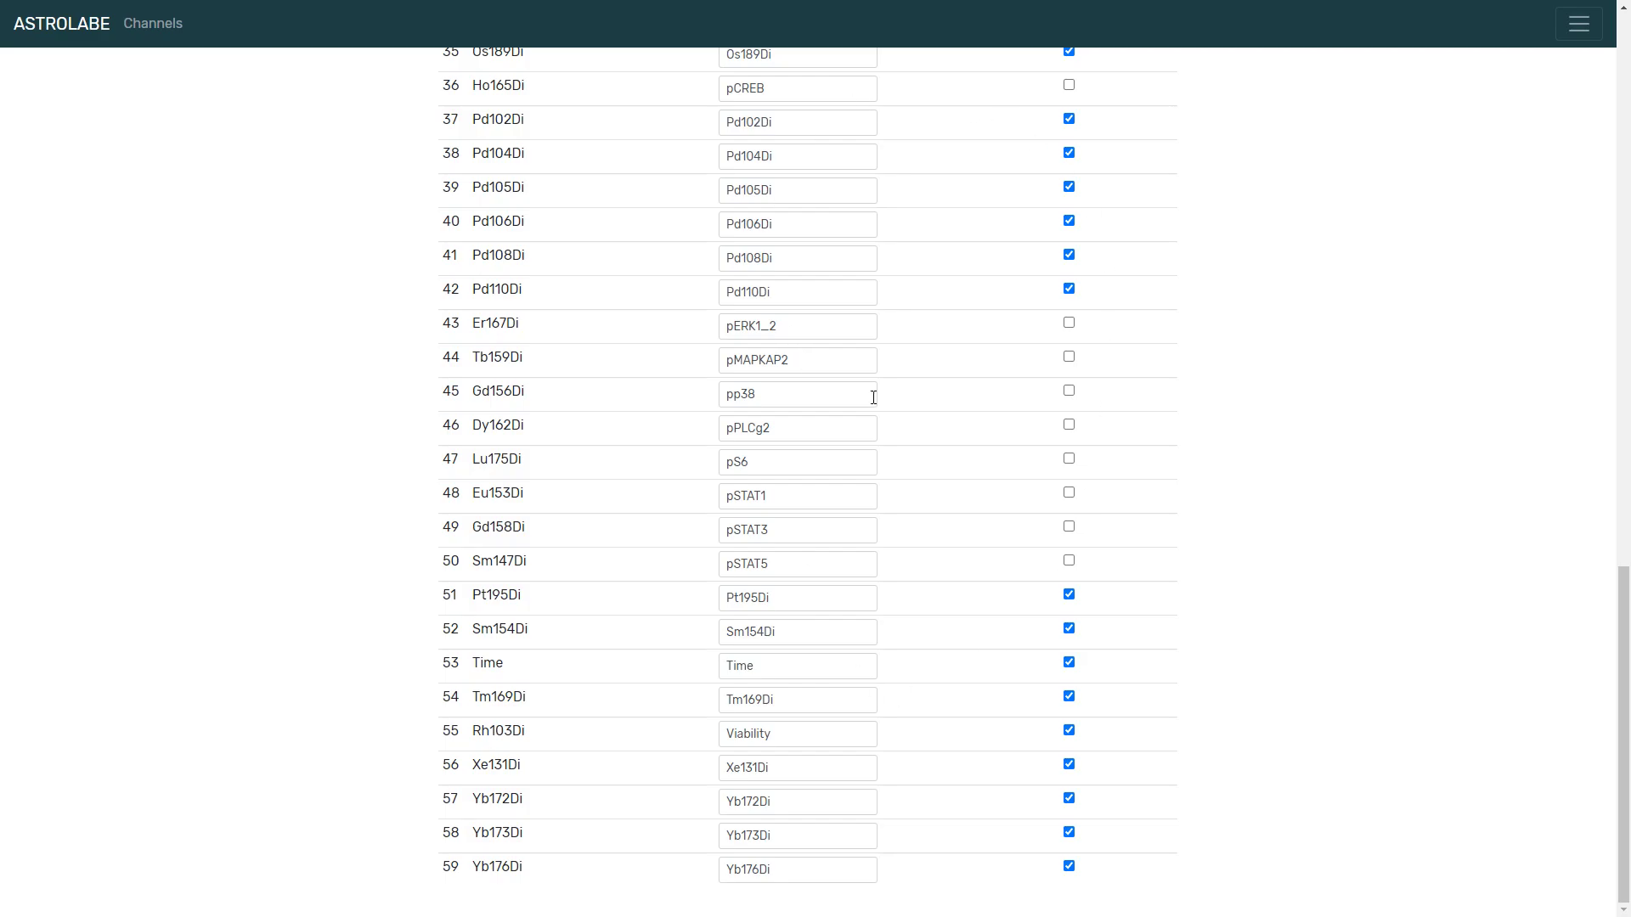
scroll(859, 393, "up", 15)
Step: Return to the sample features, request to continue past the experiment setup, and decline the confirmation
left_click(694, 304)
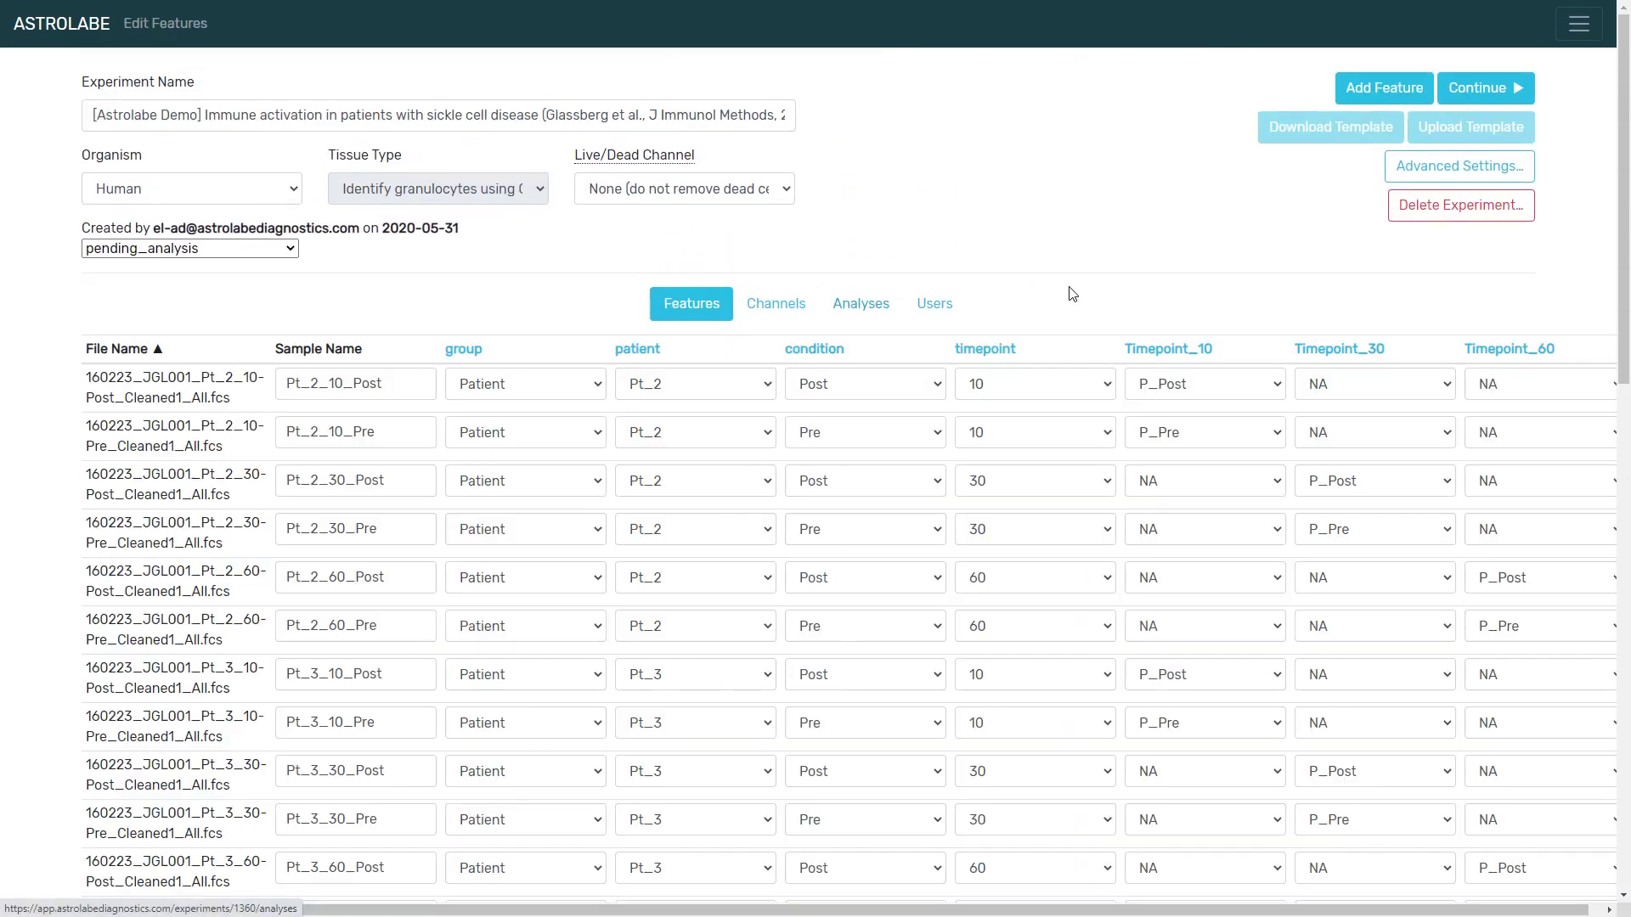
left_click(1479, 89)
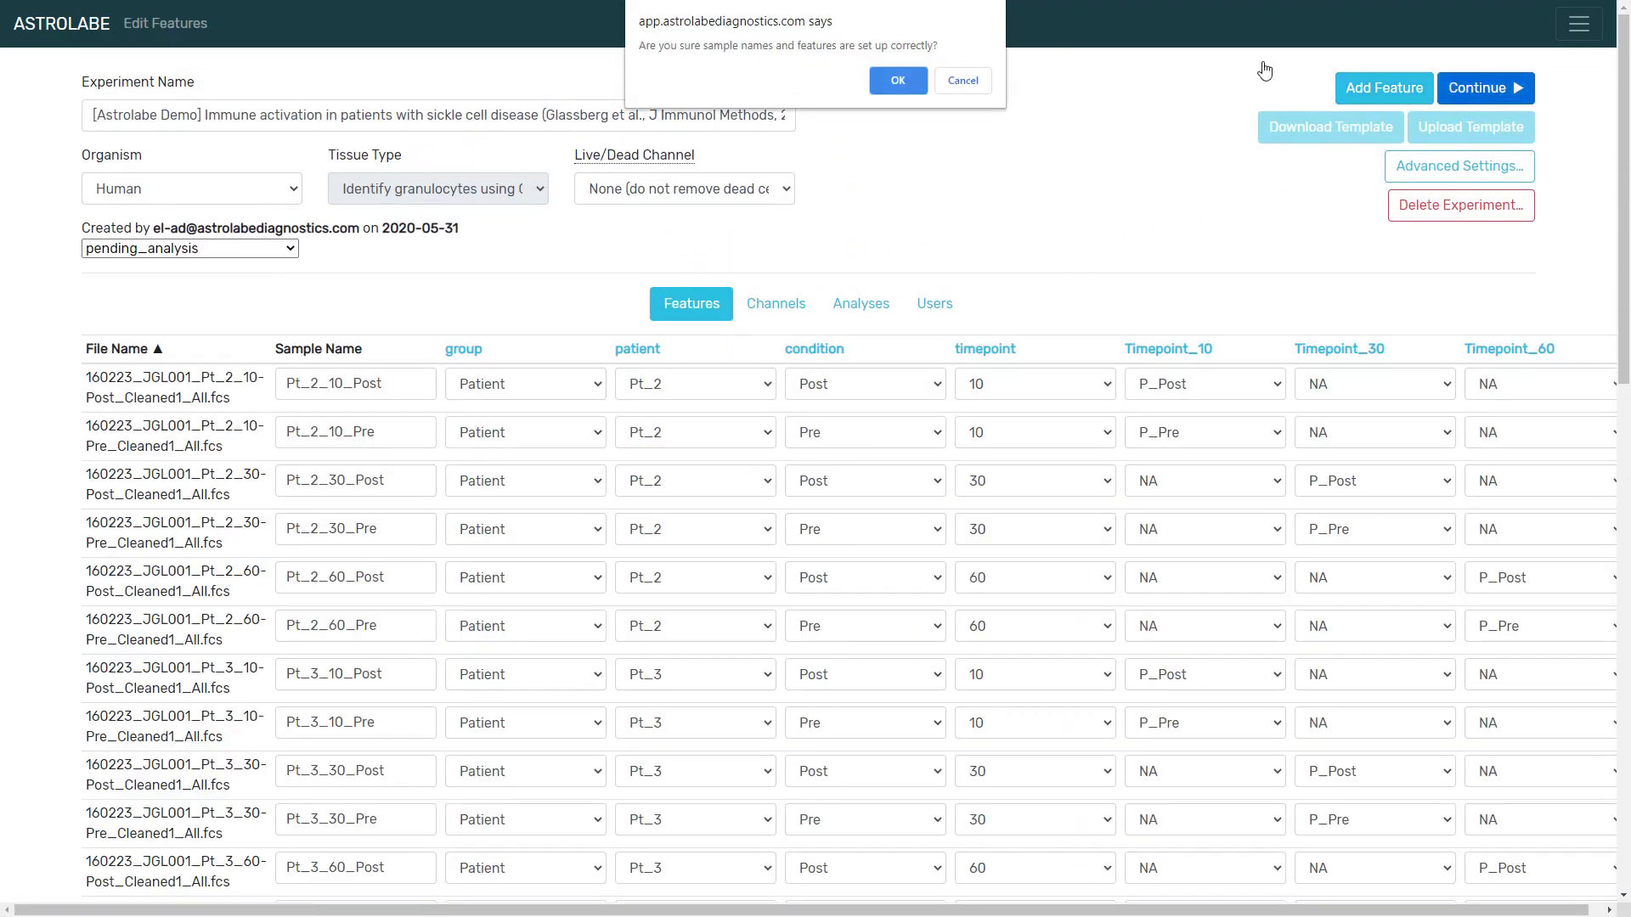
left_click(961, 82)
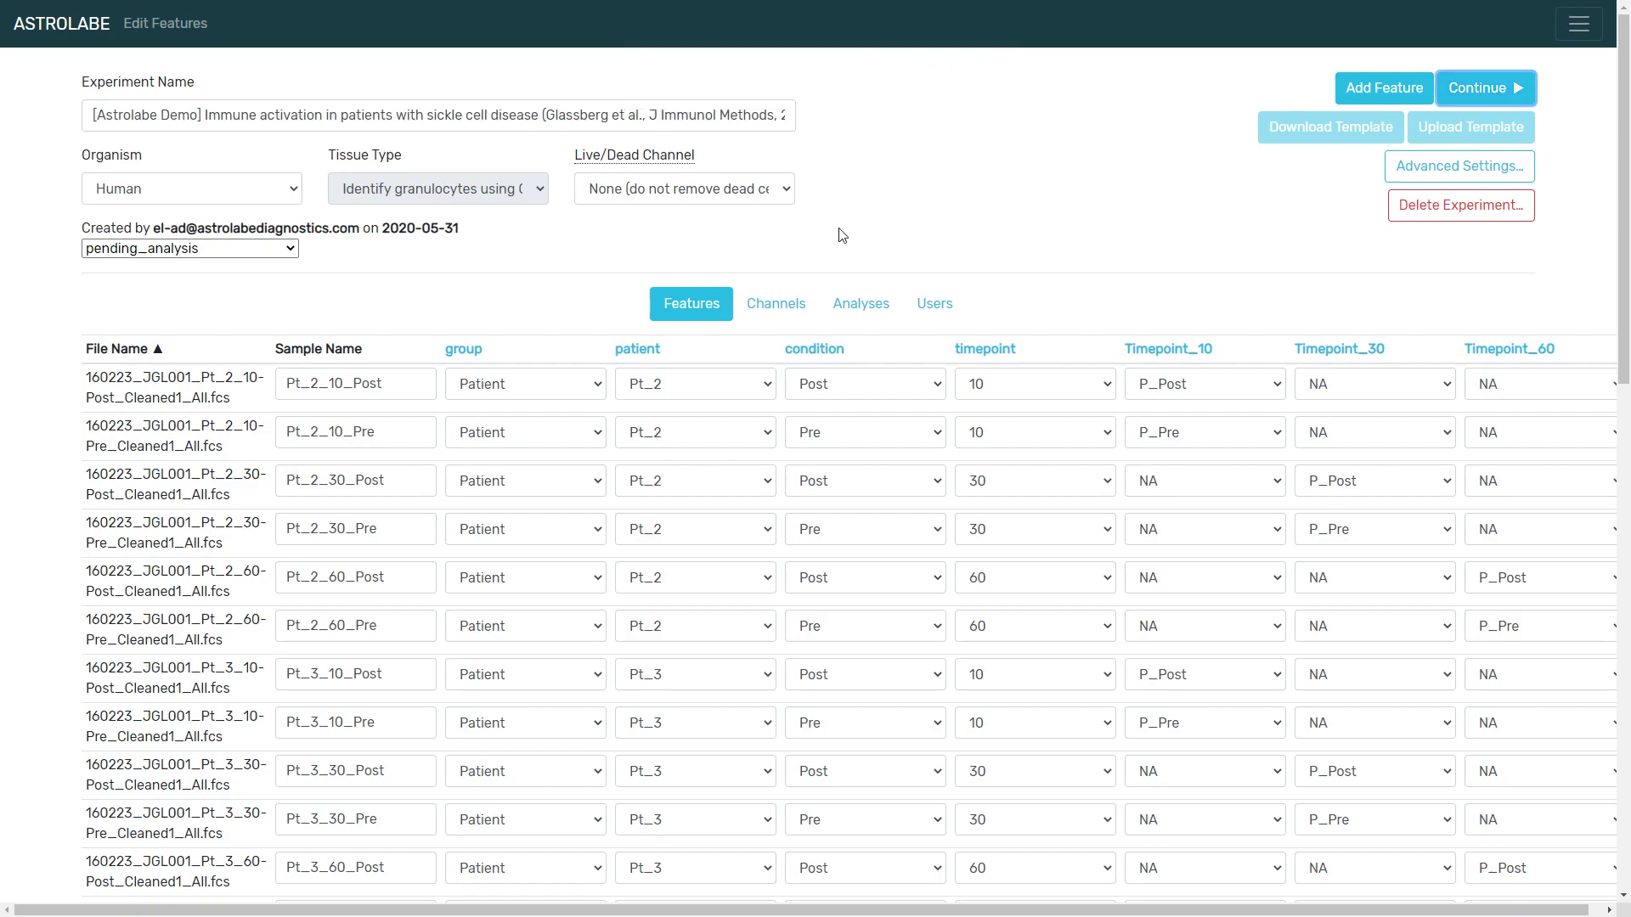